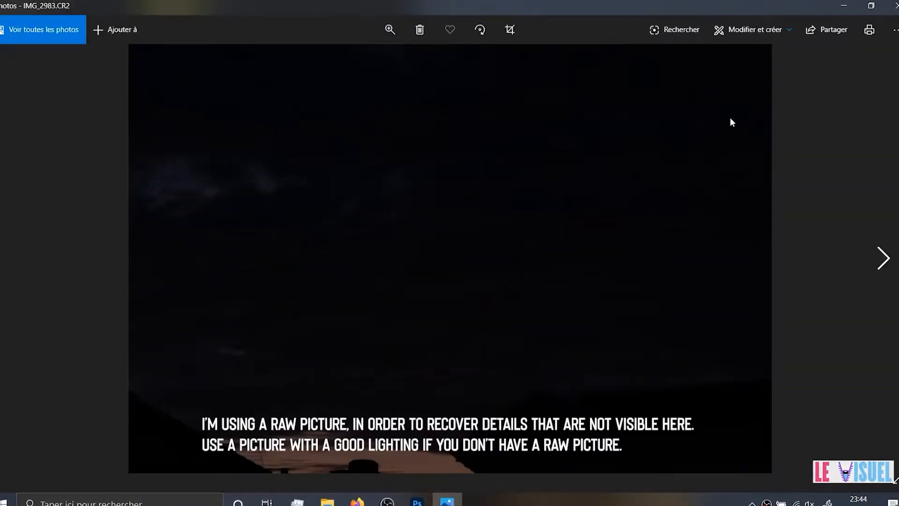
Open IMG_2983.CR2 in Photoshop in place of the photo viewer and duplicate its background layer
left_click(894, 6)
left_click_drag(224, 148, 392, 314)
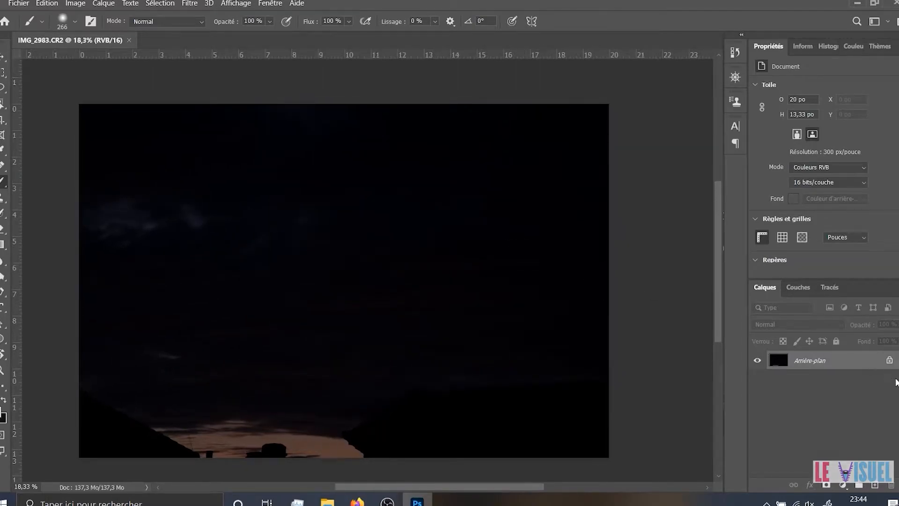
key("ctrl+j")
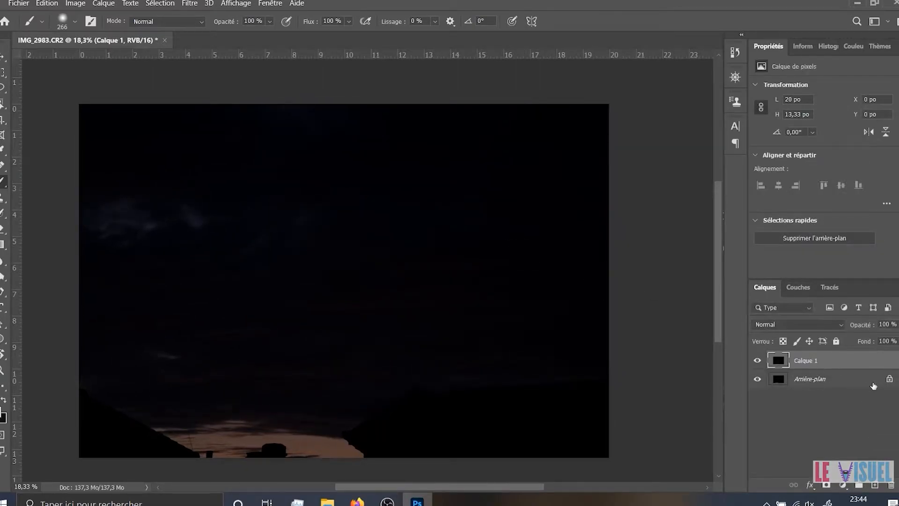
Unlock the original background layer and rename it SAFETY
left_click(888, 380)
double_click(810, 382)
type("SAFTEY")
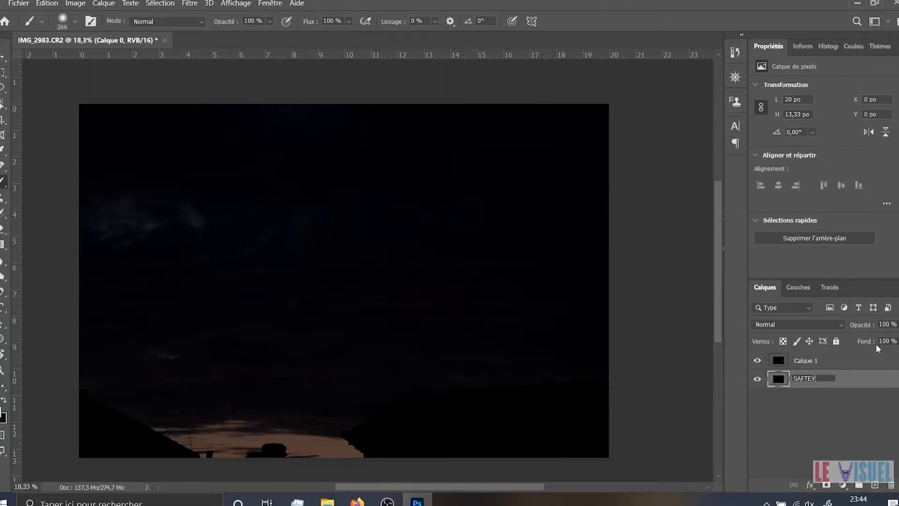
key("BackSpace")
key("BackSpace")
key("BackSpace")
type("ETY")
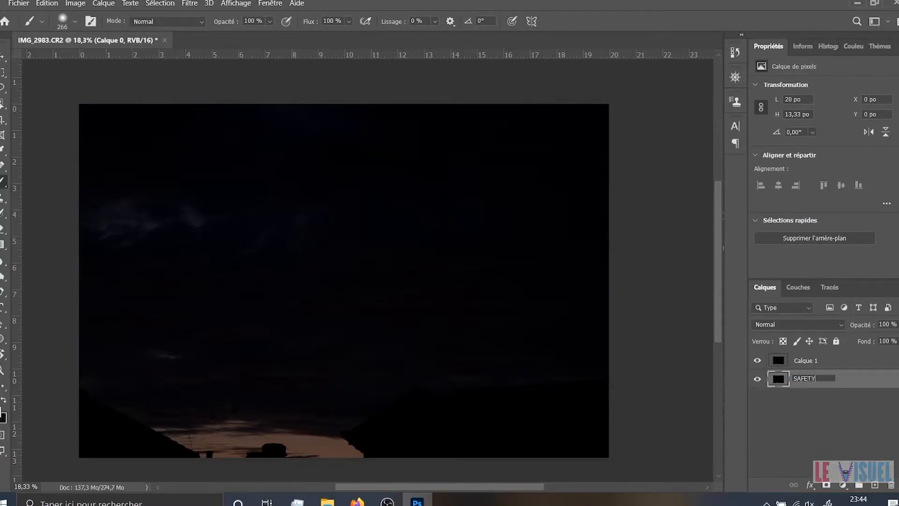
key("Return")
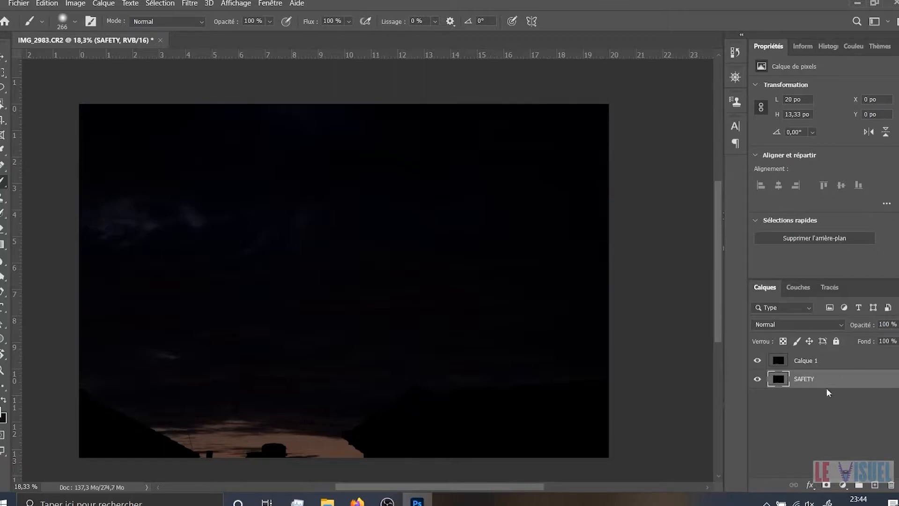
Hide the SAFETY layer and open the Camera Raw filter on Calque 1
left_click(756, 380)
left_click(835, 360)
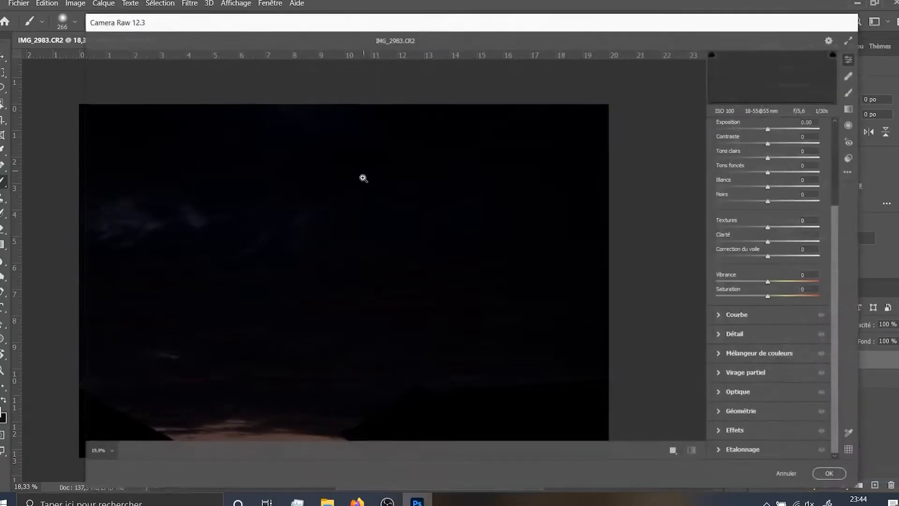
left_click_drag(686, 25, 662, 29)
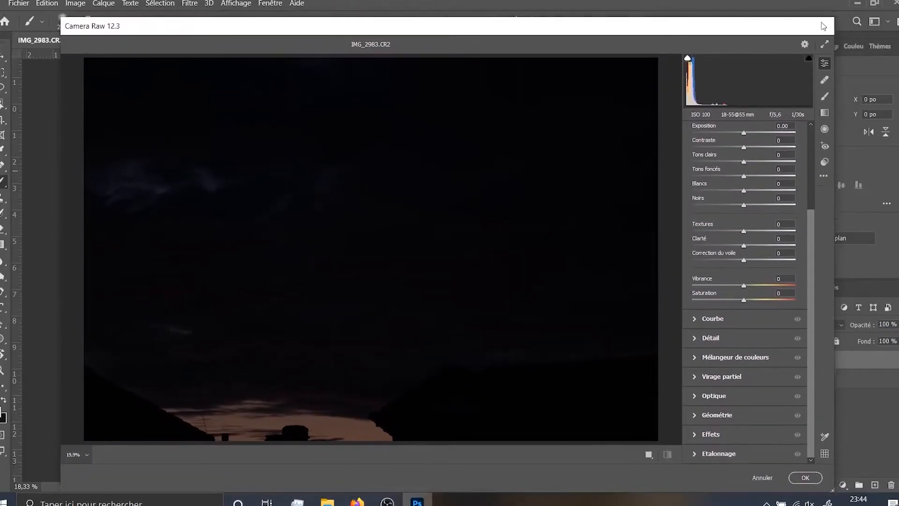
left_click(762, 477)
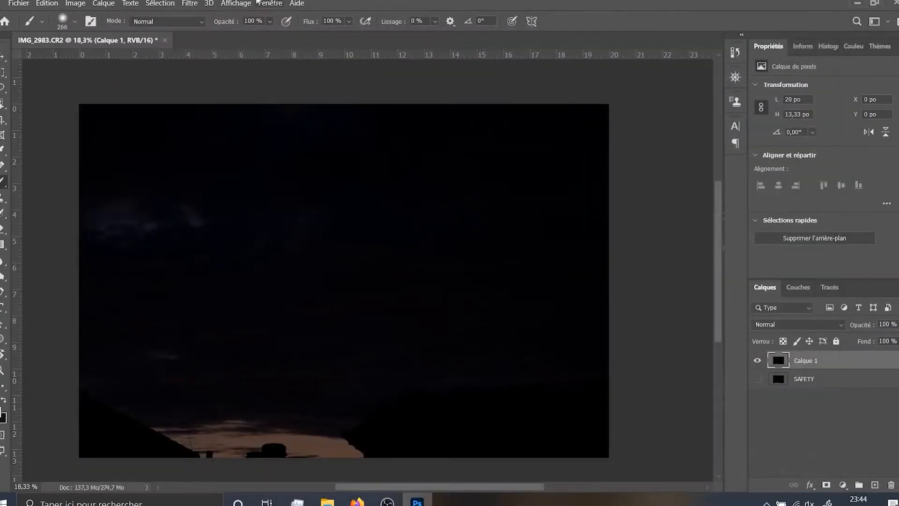
left_click(189, 3)
left_click(220, 71)
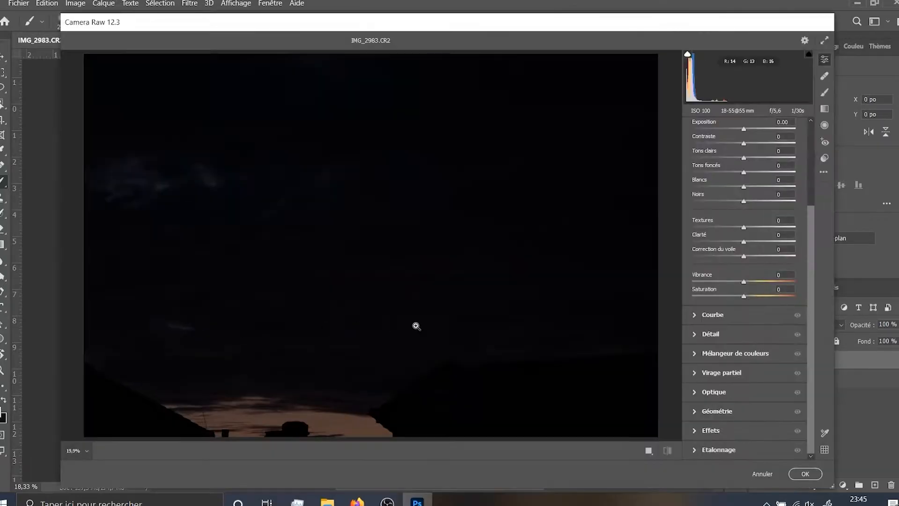
Try the automatic basic adjustments in Camera Raw and undo them
scroll(710, 213, "down", 3)
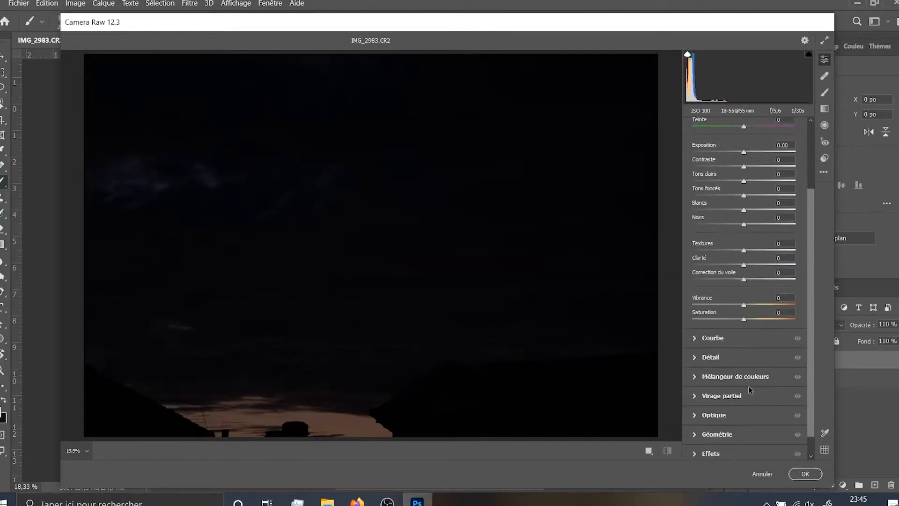
scroll(711, 211, "up", 4)
left_click(755, 127)
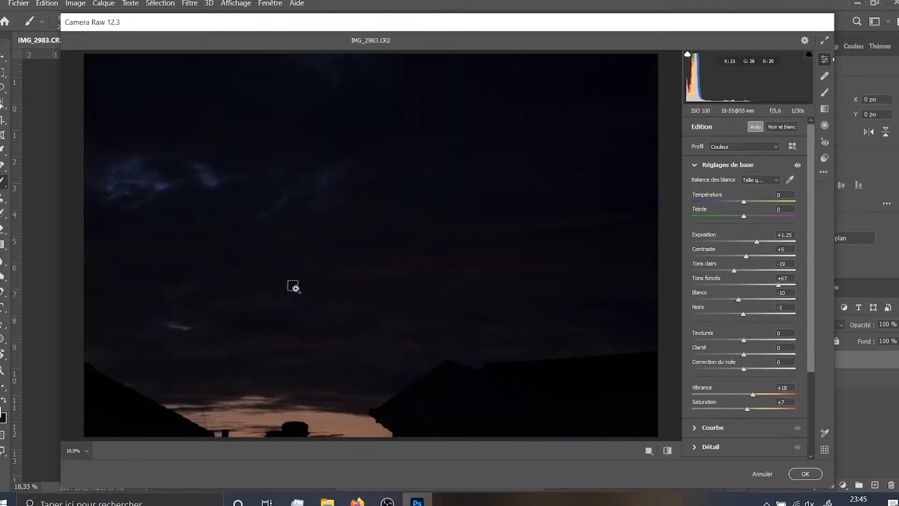
key("ctrl+z")
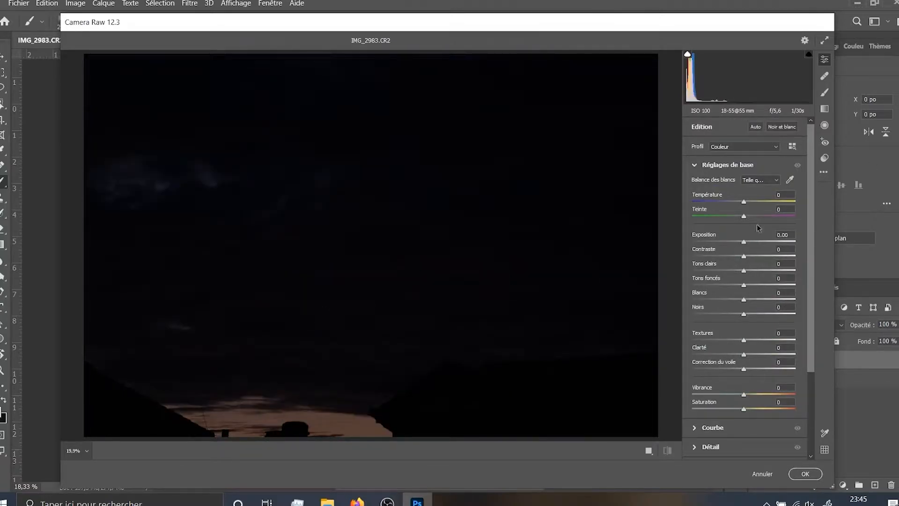
Set Exposition to +3.75, Contraste to +82, Tons clairs to +35, Tons foncés to +36, Blancs to +37 and Noirs to -28
left_click_drag(743, 243, 729, 317)
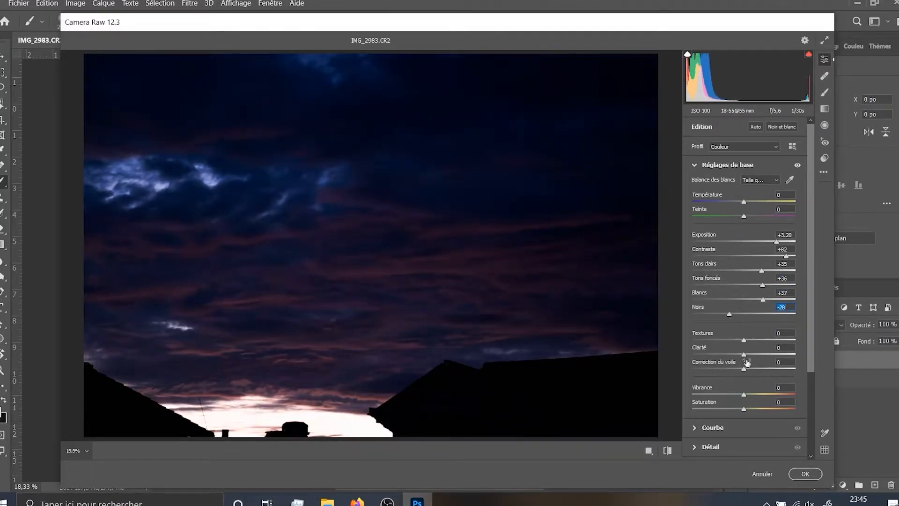
left_click_drag(777, 242, 783, 245)
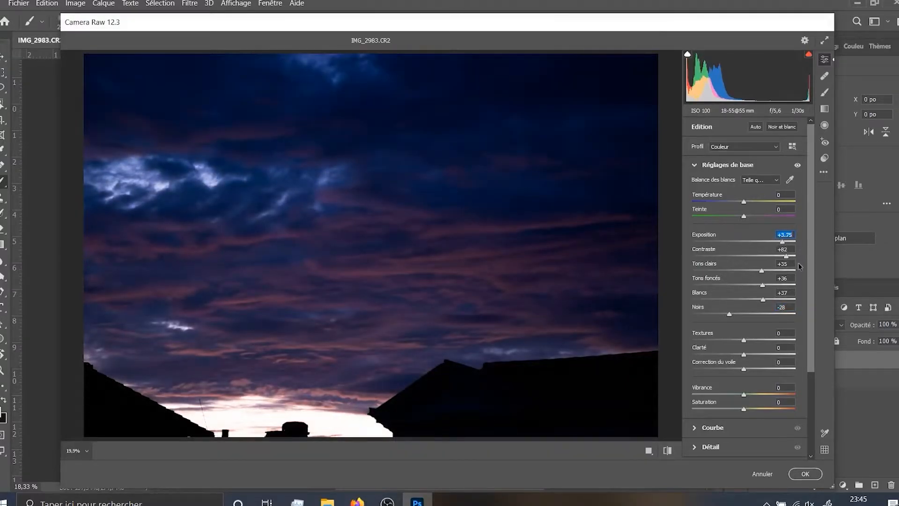
left_click(780, 264)
Set Textures to -39, Clarté to +44, Correction du voile to +15 and Vibrance to +25, and apply the Camera Raw filter
mouse_move(743, 340)
left_mouse_down()
mouse_move(782, 340)
mouse_move(758, 341)
left_mouse_up()
left_click_drag(758, 342, 724, 347)
left_click_drag(743, 354, 765, 358)
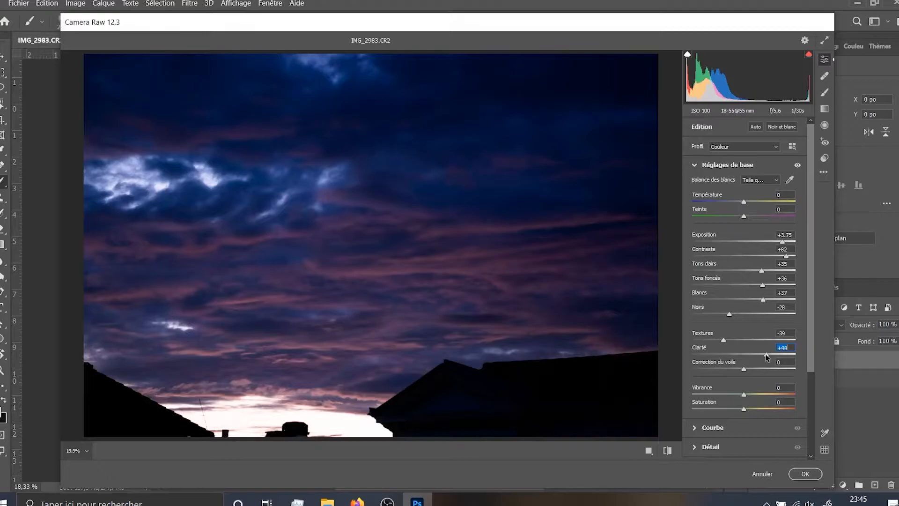
mouse_move(741, 371)
left_mouse_down()
mouse_move(732, 372)
mouse_move(757, 375)
left_mouse_up()
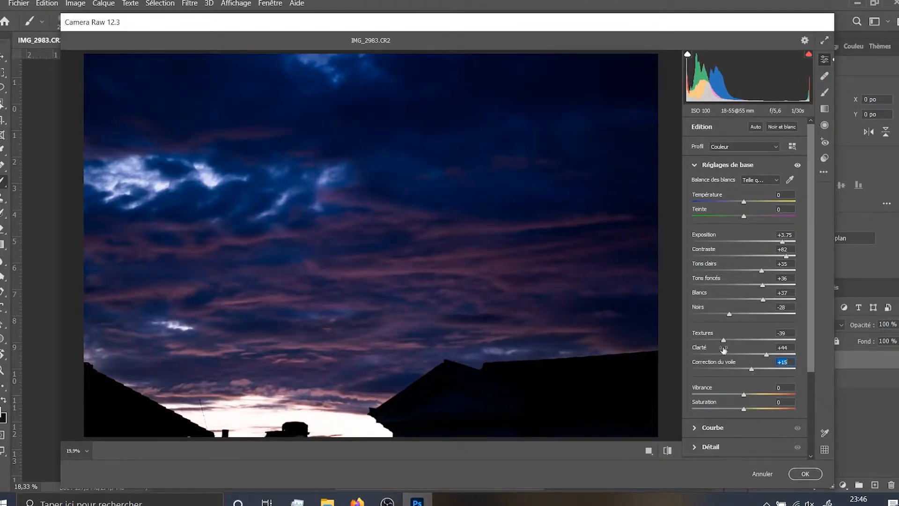
mouse_move(745, 397)
left_mouse_down()
mouse_move(768, 400)
mouse_move(716, 403)
mouse_move(758, 397)
left_mouse_up()
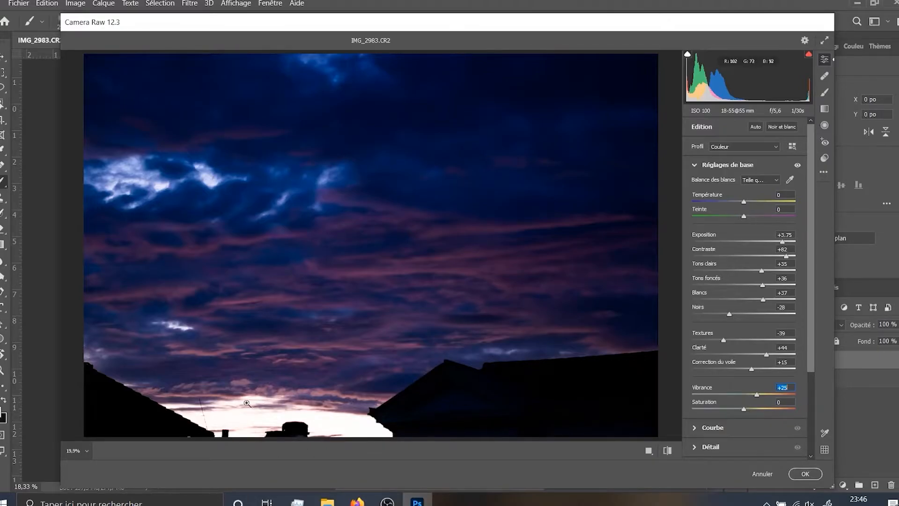
left_click(804, 473)
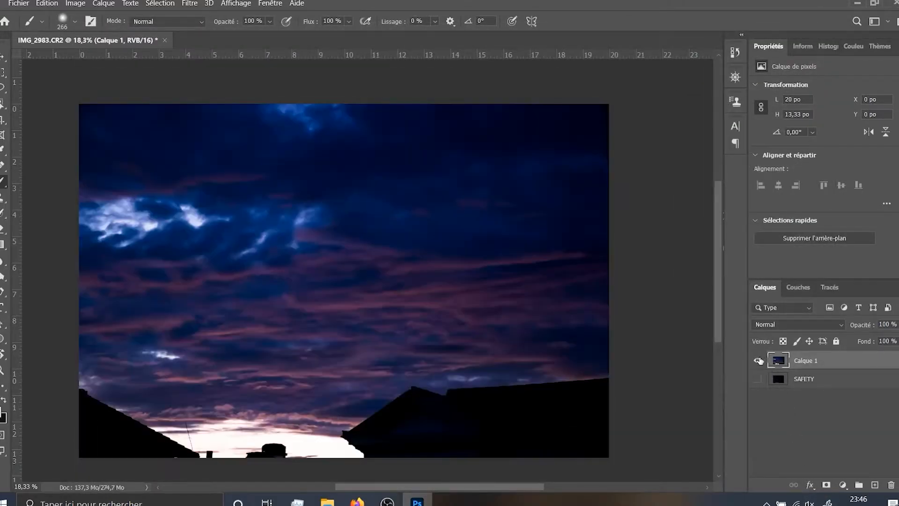
Compare the edited sky with the original photo by toggling between Calque 1 and SAFETY
left_click(757, 360)
left_click(757, 361)
left_click(757, 360)
left_click(756, 360)
left_click(757, 361)
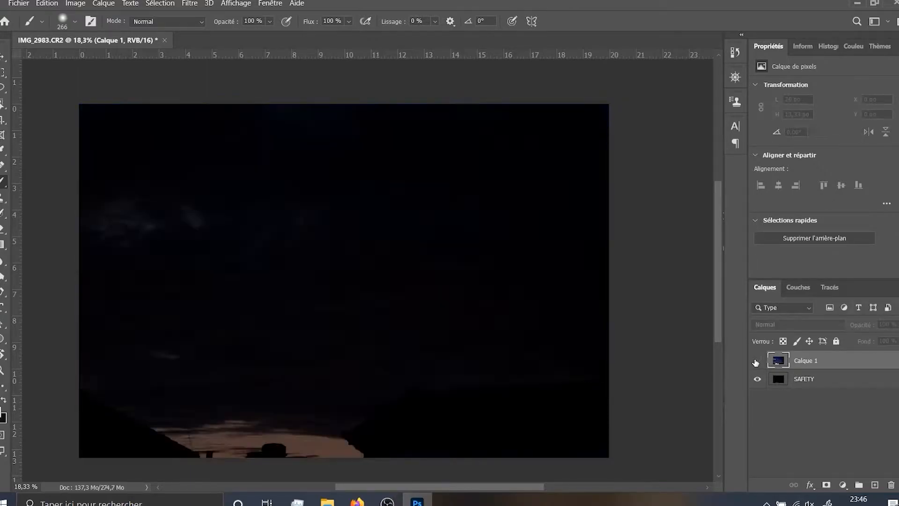
left_click(756, 361)
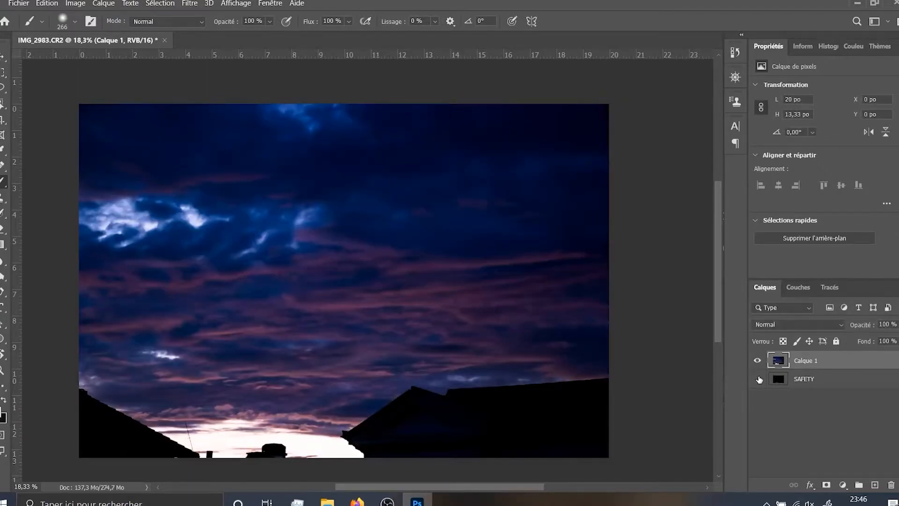
Apply noise reduction to Calque 1 with intensity 10, 0% detail preservation, 100% color noise reduction and 0% detail sharpening
scroll(226, 295, "up", 5)
scroll(417, 237, "up", 7)
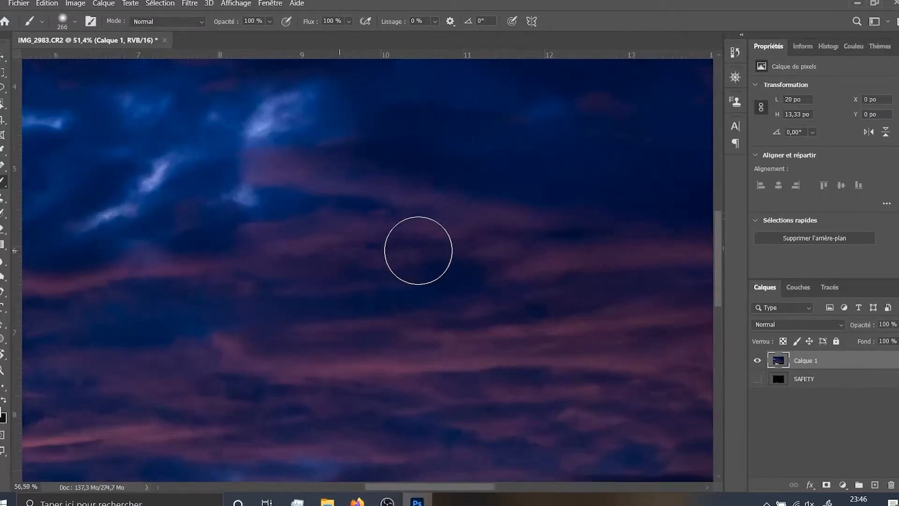
scroll(418, 250, "up", 4)
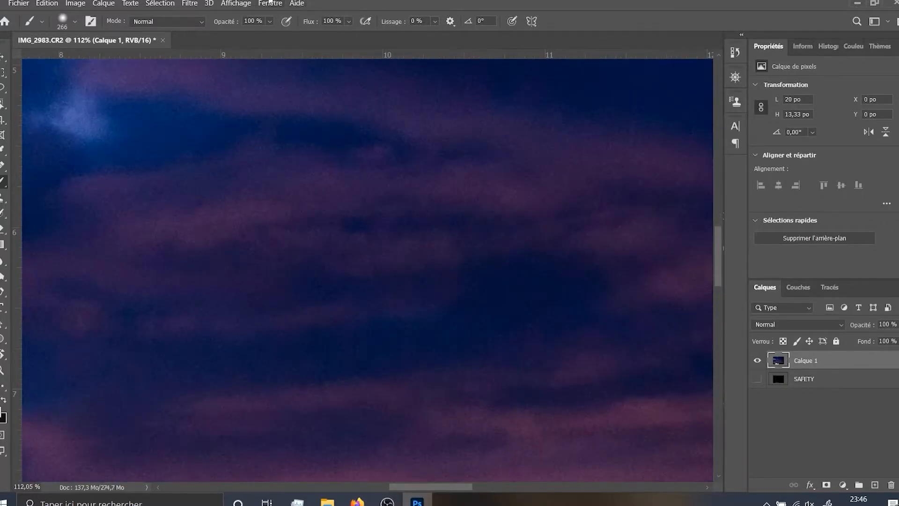
left_click(190, 4)
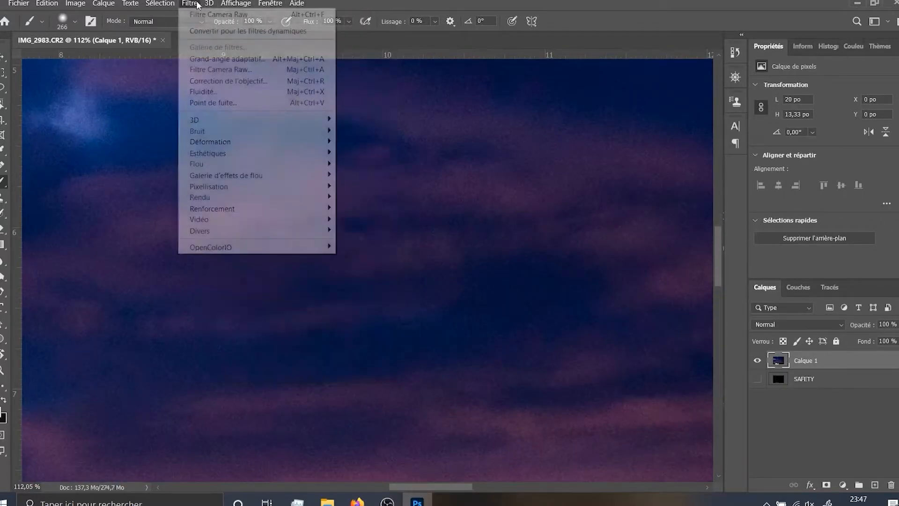
mouse_move(233, 130)
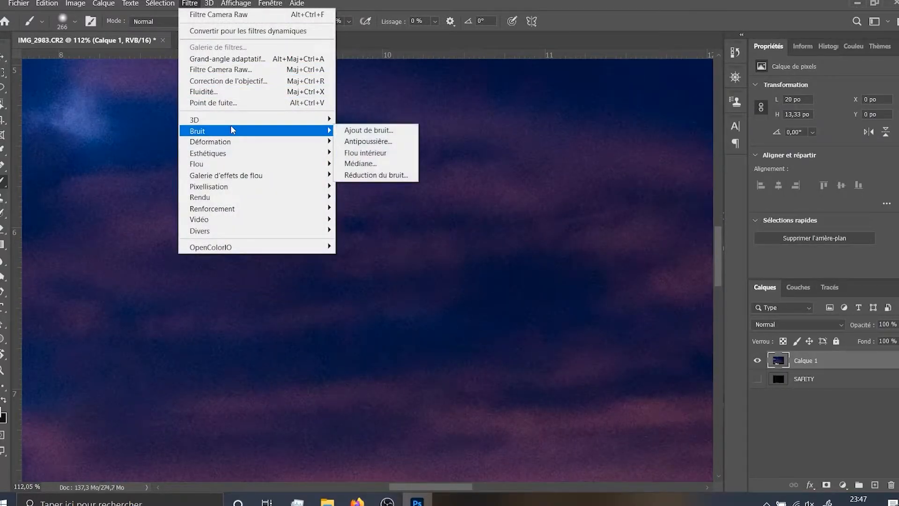
left_click(374, 174)
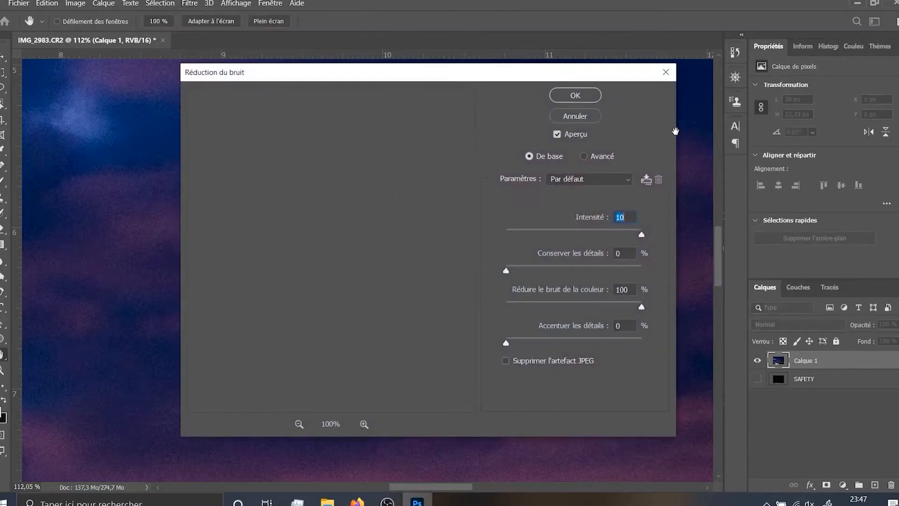
left_click_drag(514, 77, 663, 71)
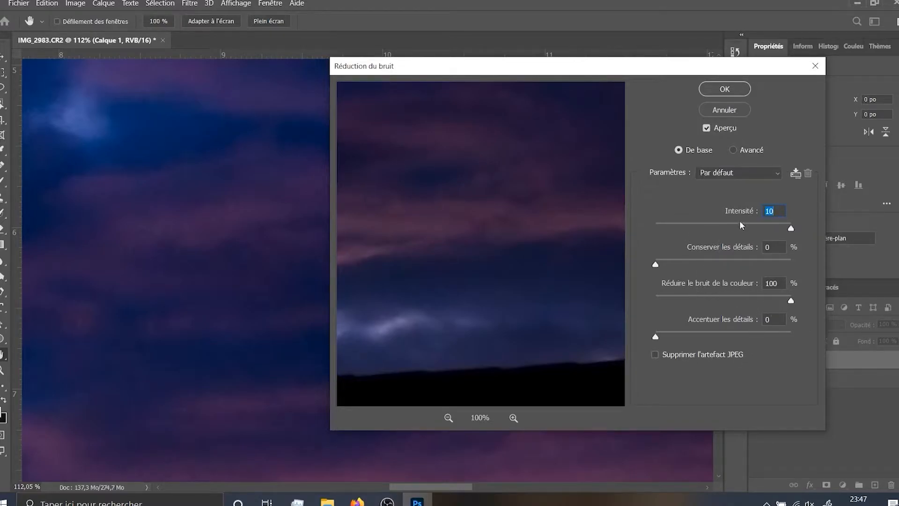
left_click(734, 89)
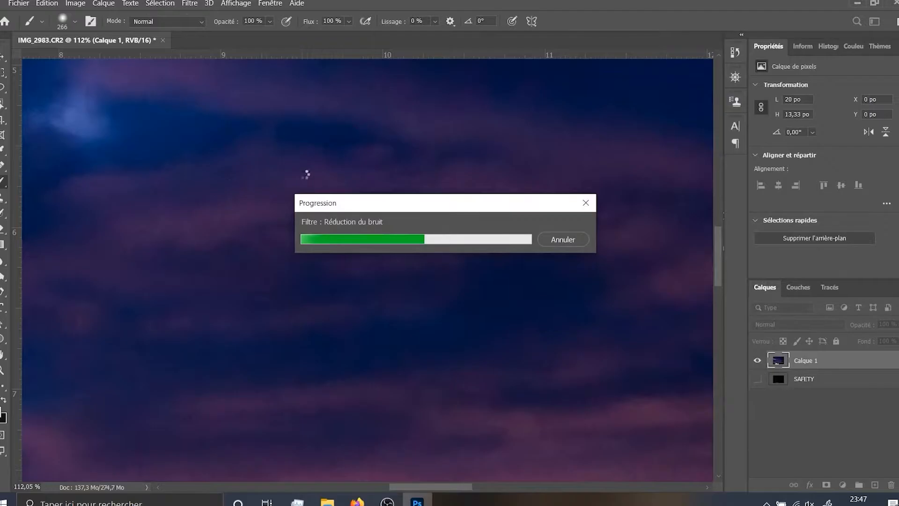
Examine the denoised image, especially the dark roofs, the chimney and the bright horizon along its lower edge
scroll(250, 192, "down", 10)
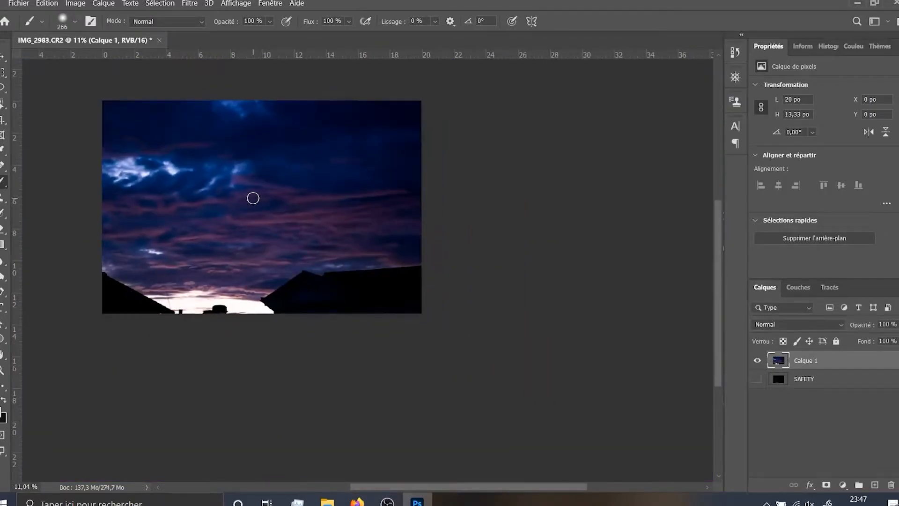
left_click_drag(254, 198, 318, 245)
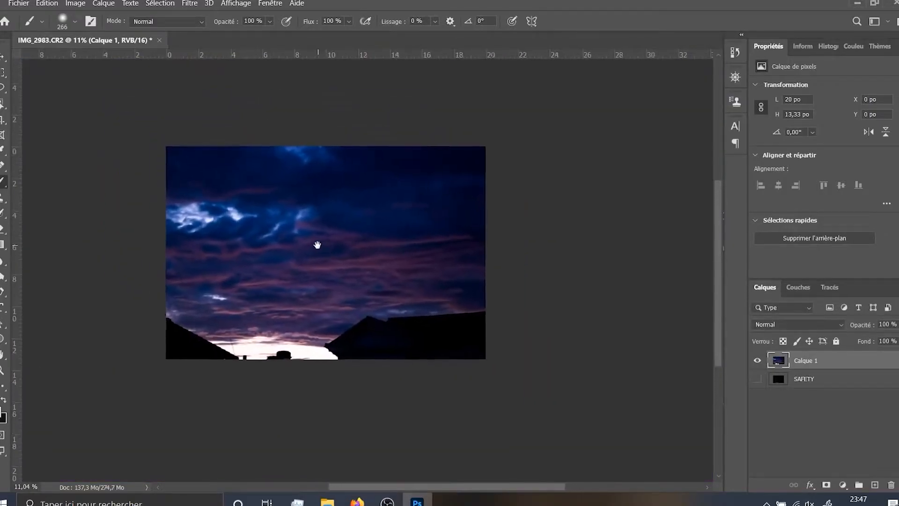
scroll(267, 225, "up", 5)
mouse_move(266, 230)
left_mouse_down()
mouse_move(300, 239)
mouse_move(303, 229)
left_mouse_up()
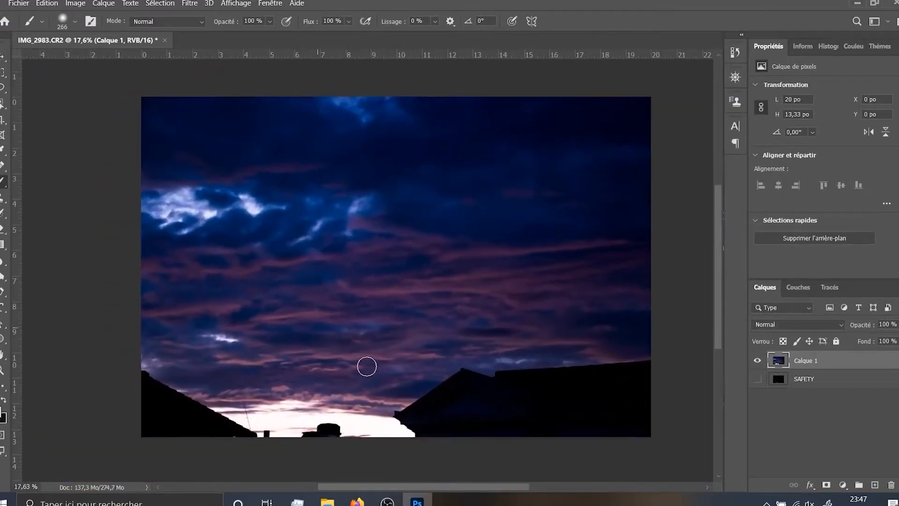
scroll(364, 363, "up", 3)
left_click_drag(545, 393, 459, 337)
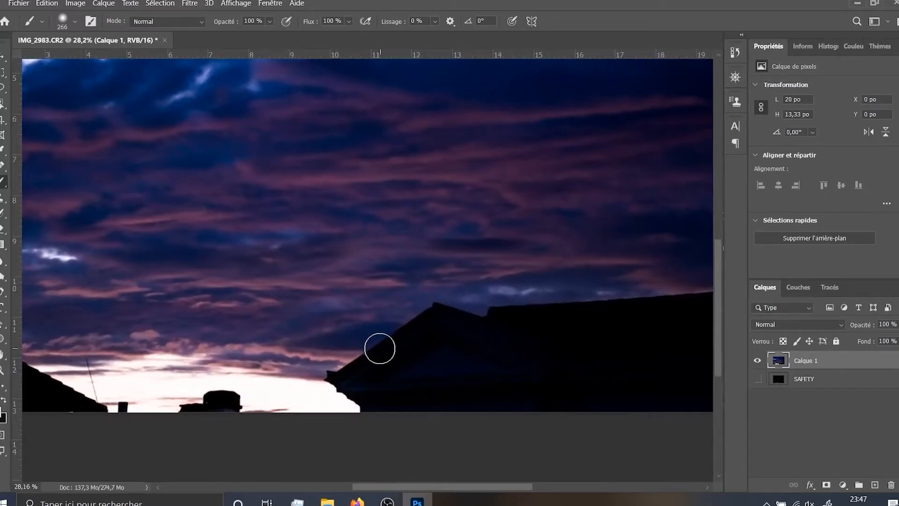
left_click_drag(380, 348, 431, 321)
scroll(450, 347, "up", 3)
scroll(473, 359, "down", 3)
left_click_drag(473, 359, 419, 314)
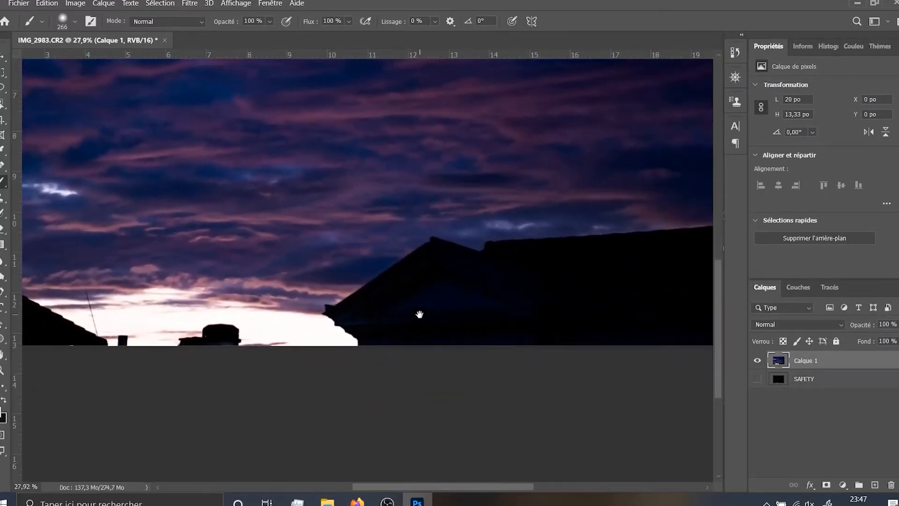
scroll(459, 287, "down", 2)
left_click_drag(392, 287, 457, 283)
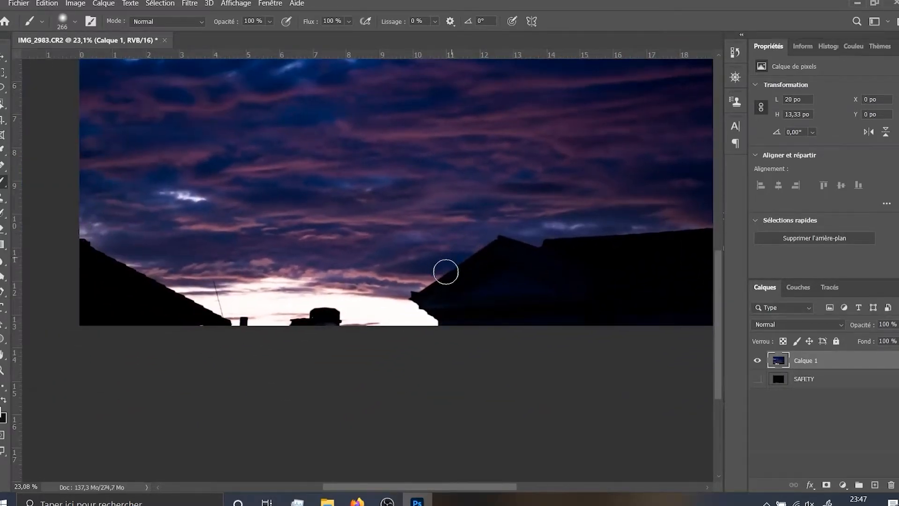
left_click_drag(593, 268, 460, 282)
left_click_drag(382, 278, 470, 276)
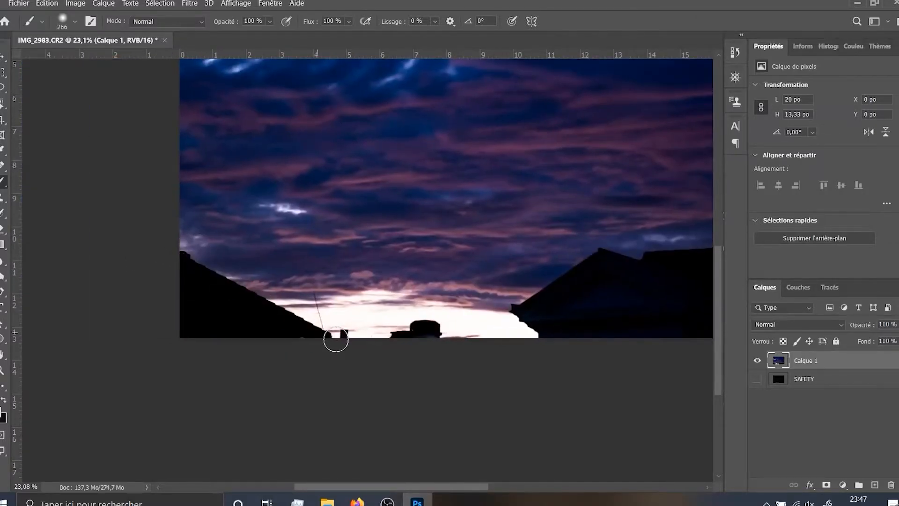
left_click_drag(471, 325, 179, 325)
left_click_drag(282, 336, 541, 354)
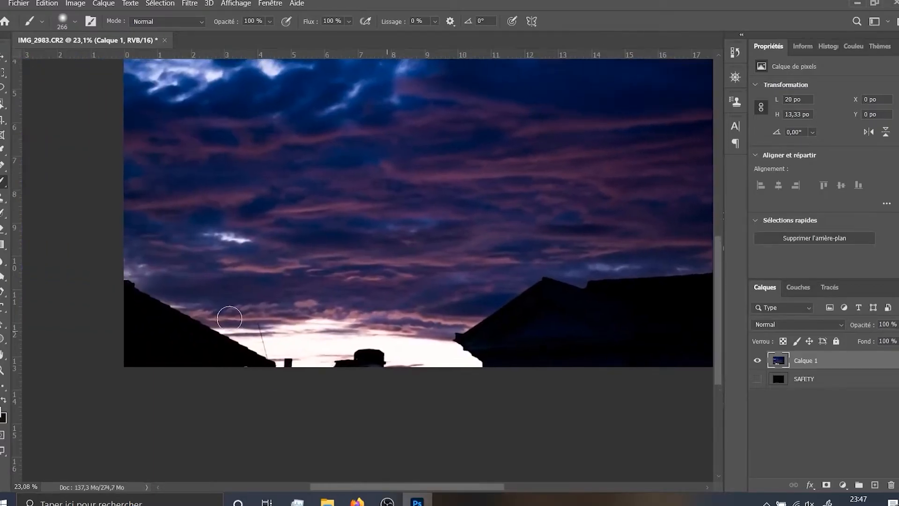
scroll(208, 318, "up", 5)
left_click_drag(201, 315, 261, 314)
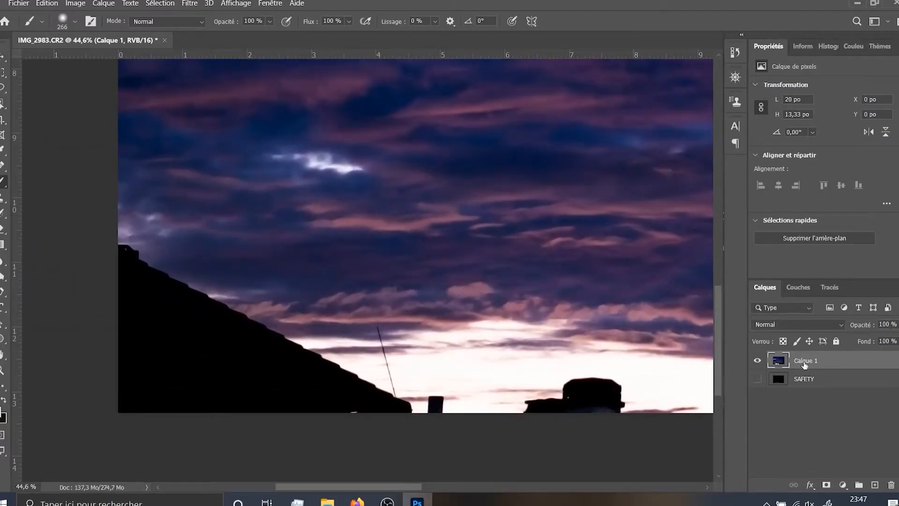
Duplicate the denoised layer Calque 1
key("ctrl+j")
scroll(76, 201, "up", 1)
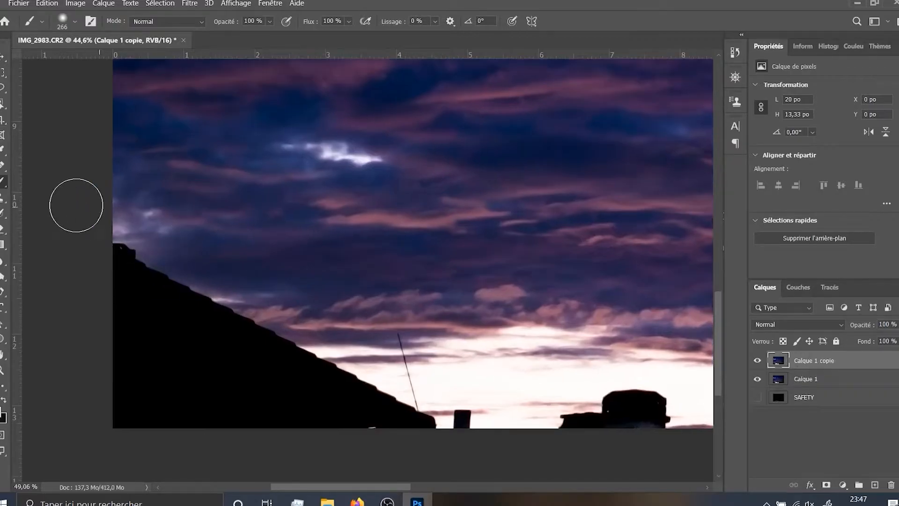
Lasso the sloping roof in the lower-left corner of the photo together with its thin antenna on Calque 1 copie
scroll(261, 229, "up", 1)
scroll(204, 305, "up", 2)
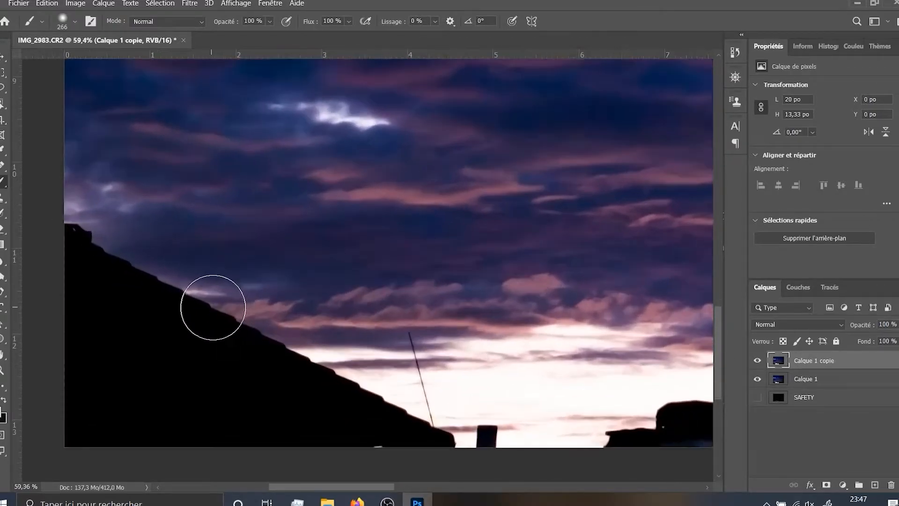
key("l")
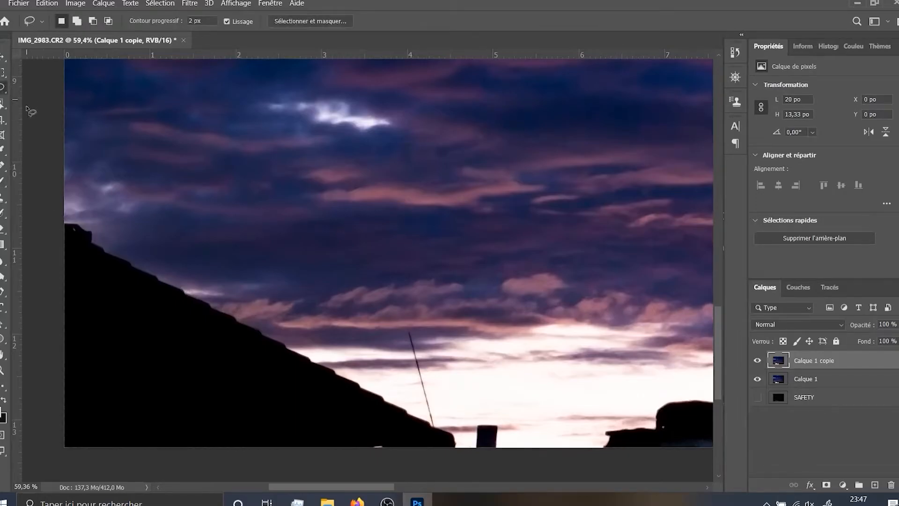
mouse_move(88, 223)
left_mouse_down()
mouse_move(137, 258)
mouse_move(287, 327)
left_mouse_up()
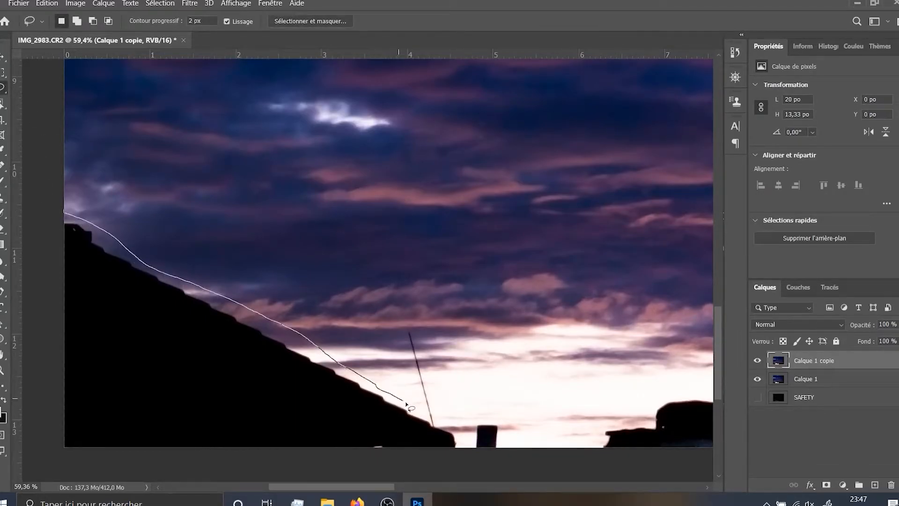
left_click_drag(413, 371, 409, 327)
mouse_move(465, 439)
left_mouse_down()
mouse_move(433, 474)
mouse_move(308, 488)
mouse_move(45, 495)
left_mouse_up()
Replace the selected roof and antenna with a content-aware fill using color adaptation, Normal mode and 100% opacity, and deselect
left_click(76, 3)
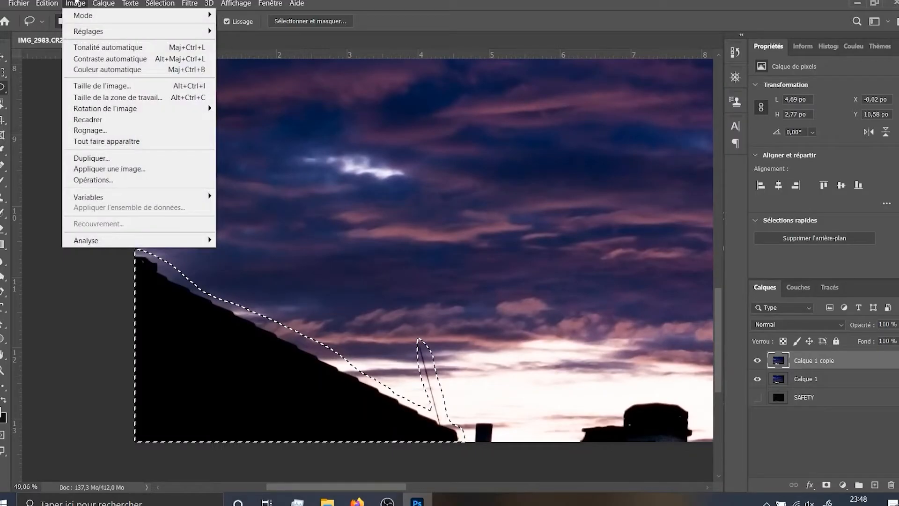
mouse_move(43, 3)
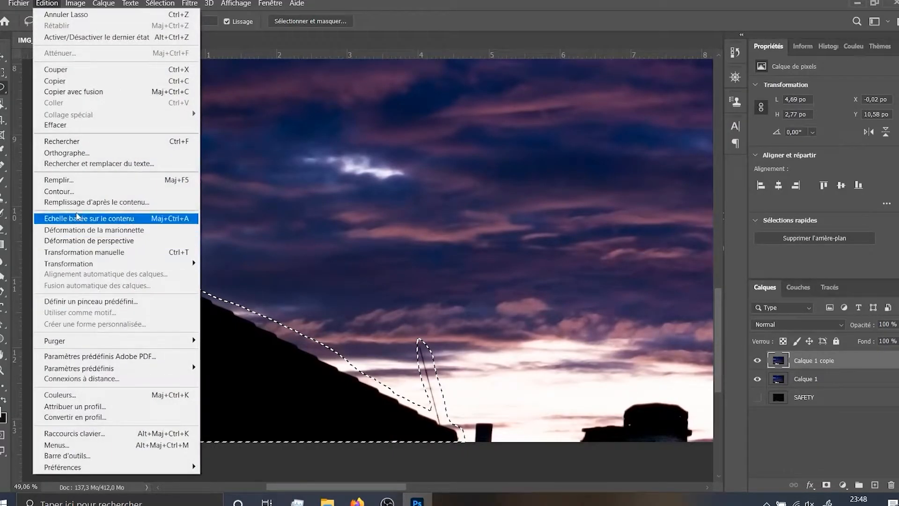
left_click(77, 184)
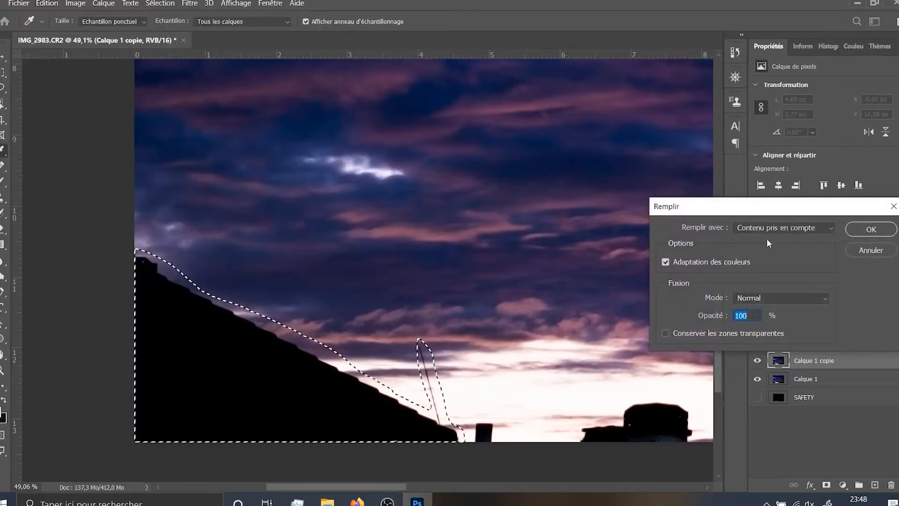
left_click(870, 229)
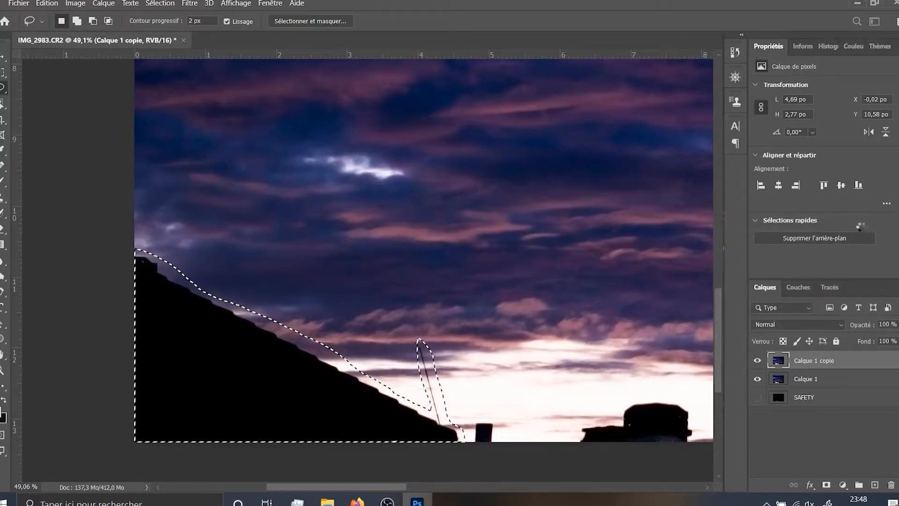
key("ctrl+d")
key("ctrl+minus")
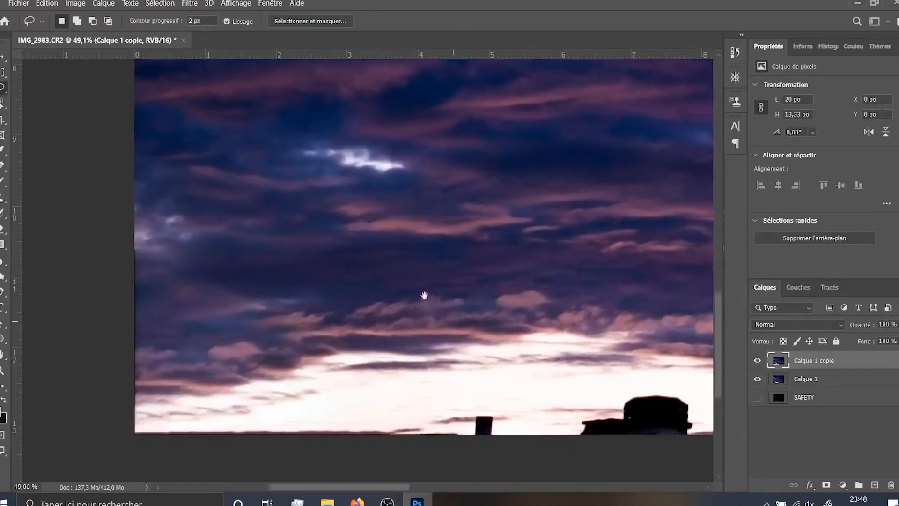
scroll(419, 294, "down", 3)
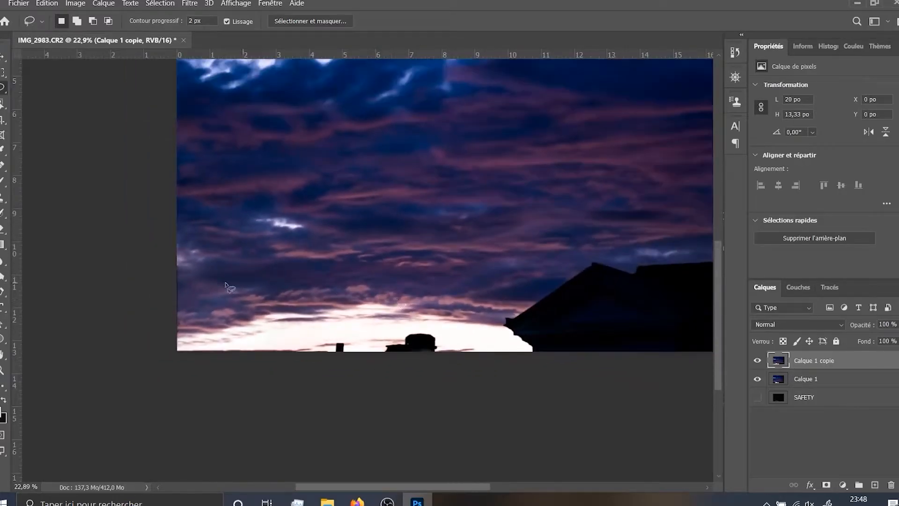
Retouch the artifacts in the filled clouds with the content-aware Spot Healing Brush
scroll(233, 287, "up", 4)
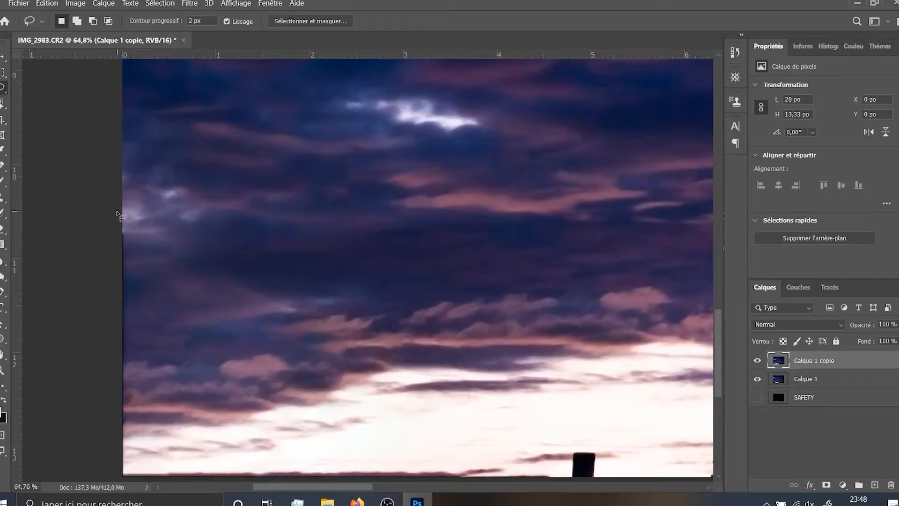
key("j")
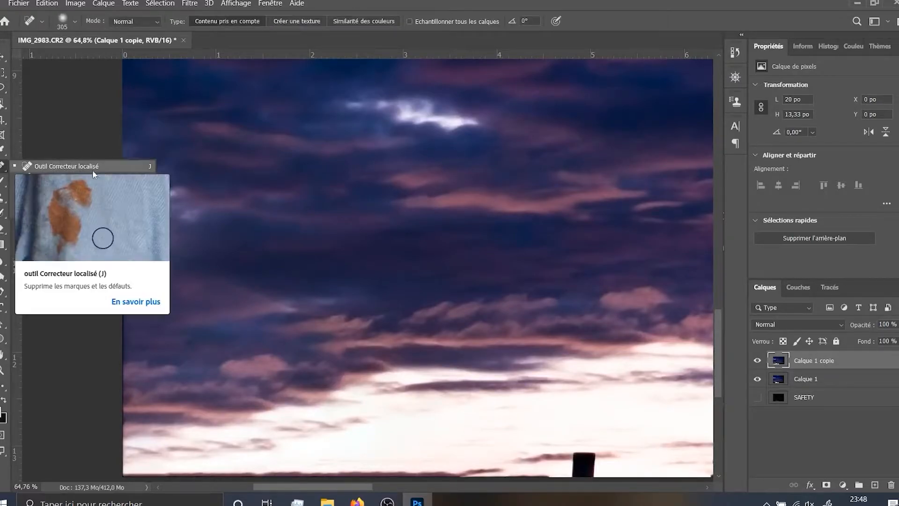
right_click(2, 167)
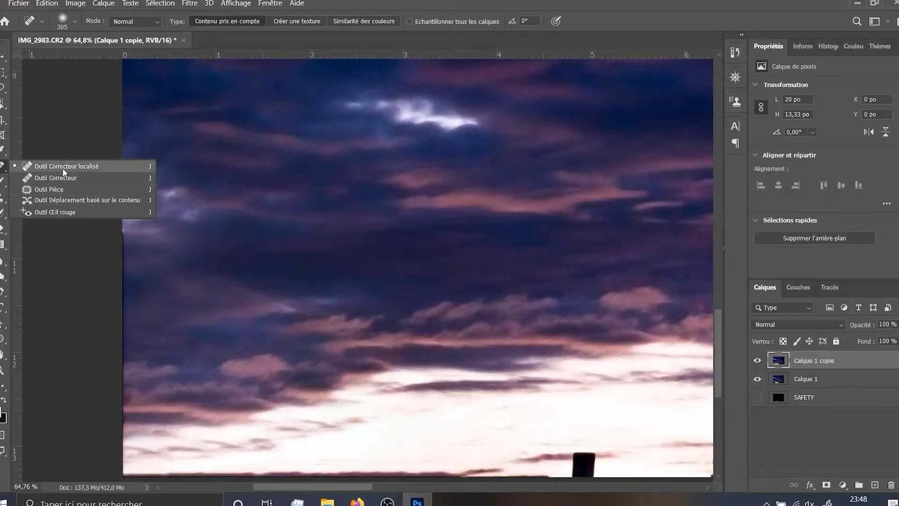
left_click(83, 167)
left_click_drag(453, 333, 459, 267)
scroll(191, 245, "up", 2)
left_click_drag(520, 314, 504, 335)
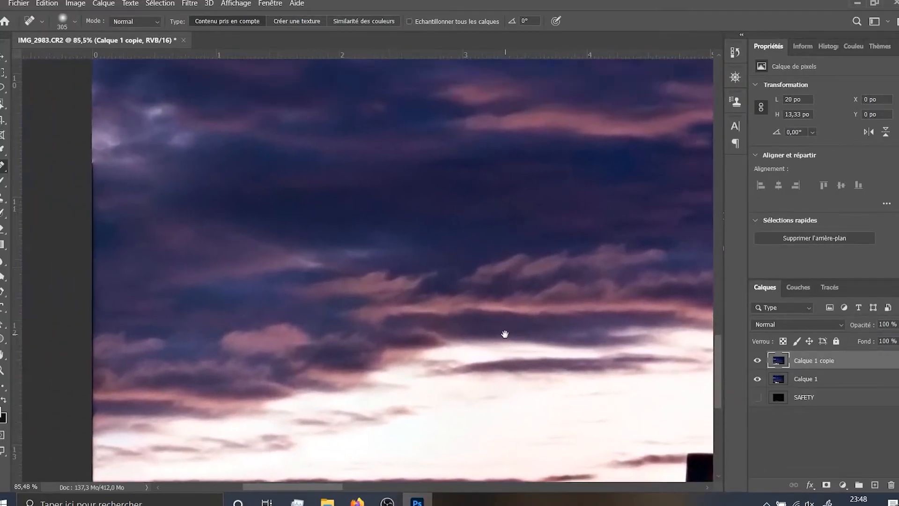
scroll(318, 258, "up", 4)
mouse_move(309, 252)
left_mouse_down()
mouse_move(229, 257)
mouse_move(265, 254)
mouse_move(167, 223)
left_mouse_up()
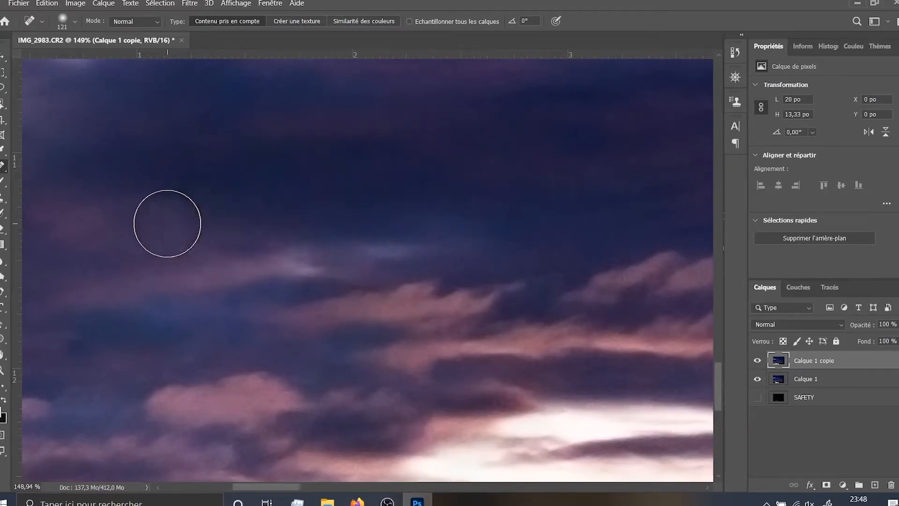
scroll(168, 223, "down", 3)
scroll(180, 224, "up", 4)
mouse_move(247, 238)
left_mouse_down()
mouse_move(208, 250)
mouse_move(158, 231)
left_mouse_up()
left_click_drag(254, 263, 220, 257)
scroll(230, 303, "down", 8)
scroll(265, 306, "up", 4)
left_click_drag(264, 305, 250, 226)
Heal the dark roof residue along the photo's lower edge, left of the small chimney, with a 47-pixel brush
left_click_drag(542, 326, 427, 297)
scroll(462, 383, "up", 4)
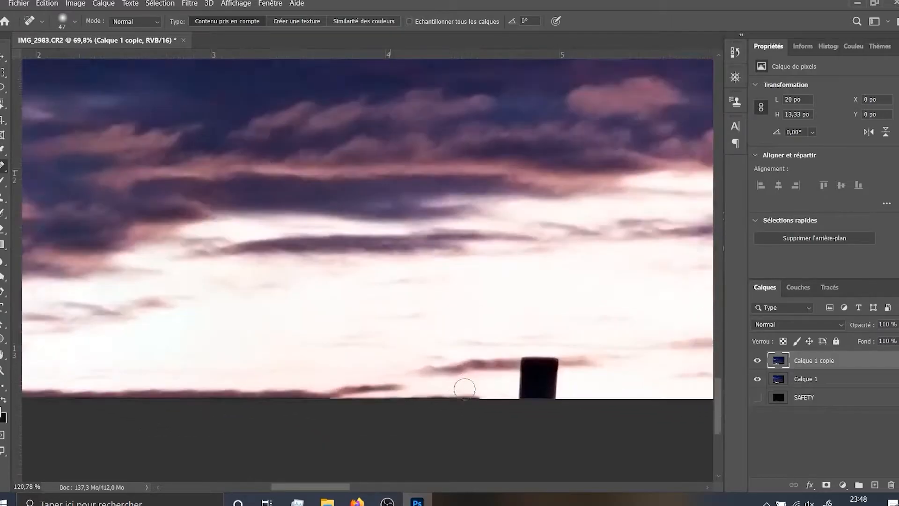
scroll(462, 385, "down", 6)
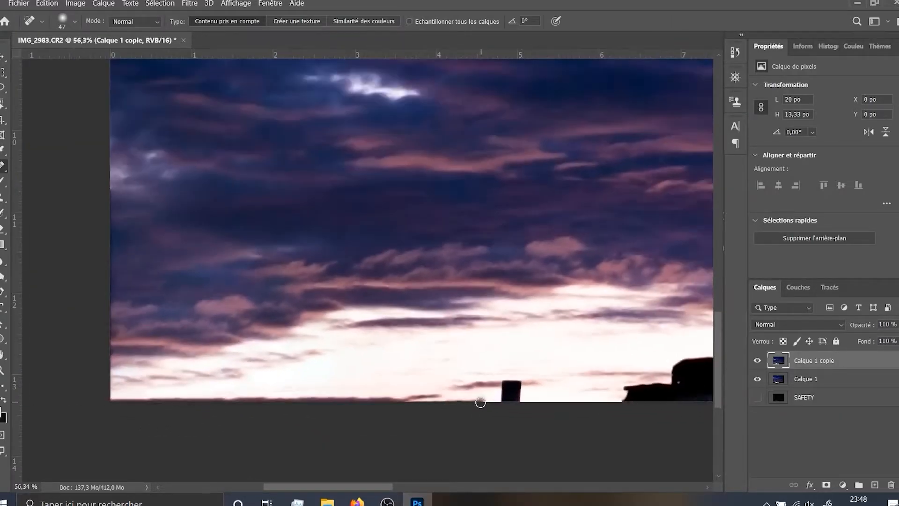
left_click_drag(480, 403, 112, 395)
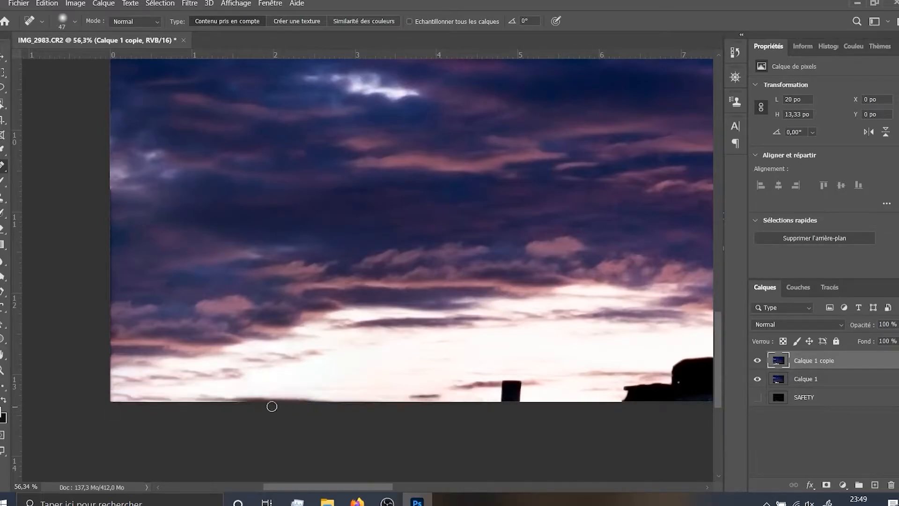
Enlarge the healing brush to 122 pixels and remove the remaining dark marks along the bright horizon's lower edge
scroll(246, 400, "up", 1)
key("bracketright")
key("bracketright")
key("bracketright")
key("bracketright")
key("bracketright")
key("bracketright")
left_click_drag(361, 400, 66, 408)
left_click_drag(340, 400, 175, 396)
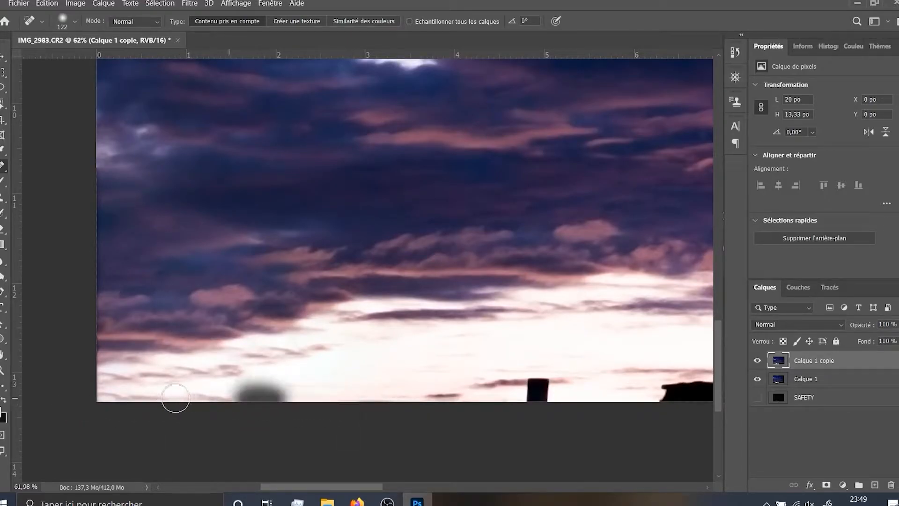
scroll(270, 396, "down", 4)
scroll(193, 251, "up", 4)
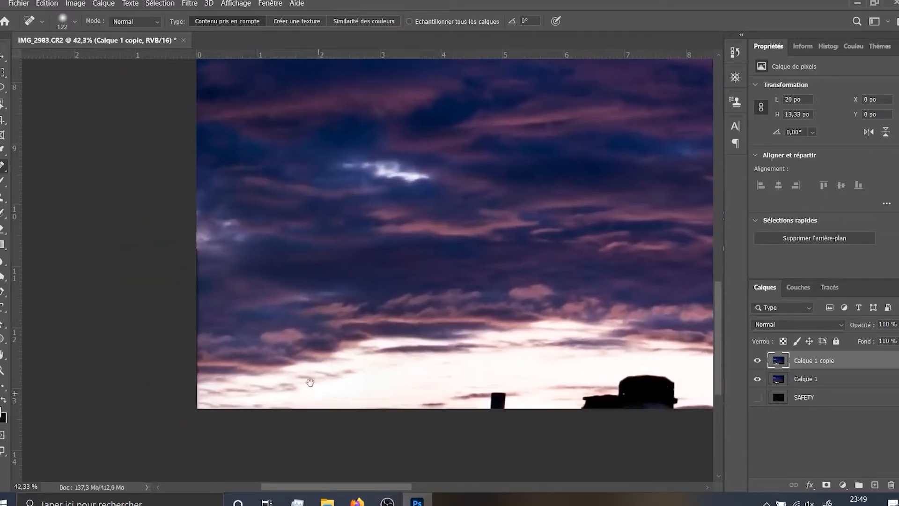
Heal the dark fringe running down the photo's left edge beside the filled clouds
left_click_drag(287, 331, 295, 305)
left_click_drag(205, 193, 184, 466)
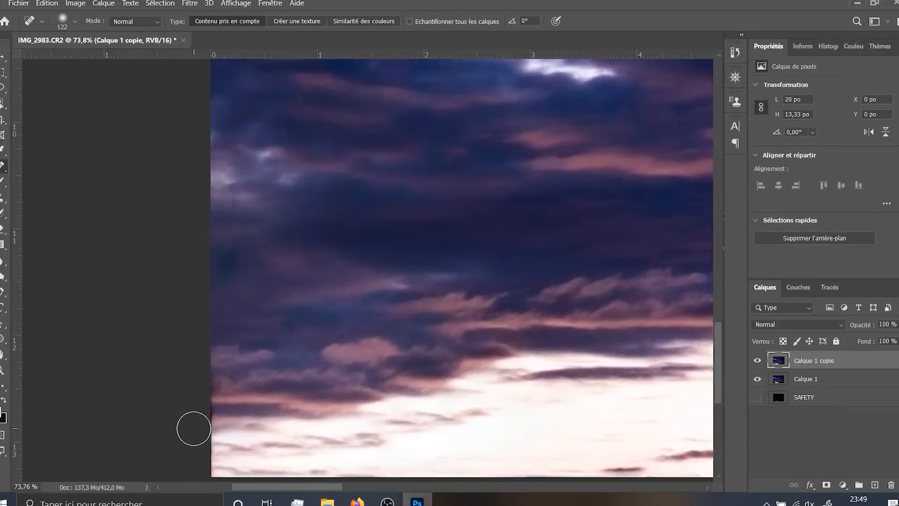
scroll(192, 427, "down", 2)
left_click_drag(214, 424, 204, 368)
Examine the retouched photo, comparing the cleaned lower-left sky with the remaining chimney and large dark roof
scroll(241, 367, "down", 11)
left_click_drag(523, 416, 386, 385)
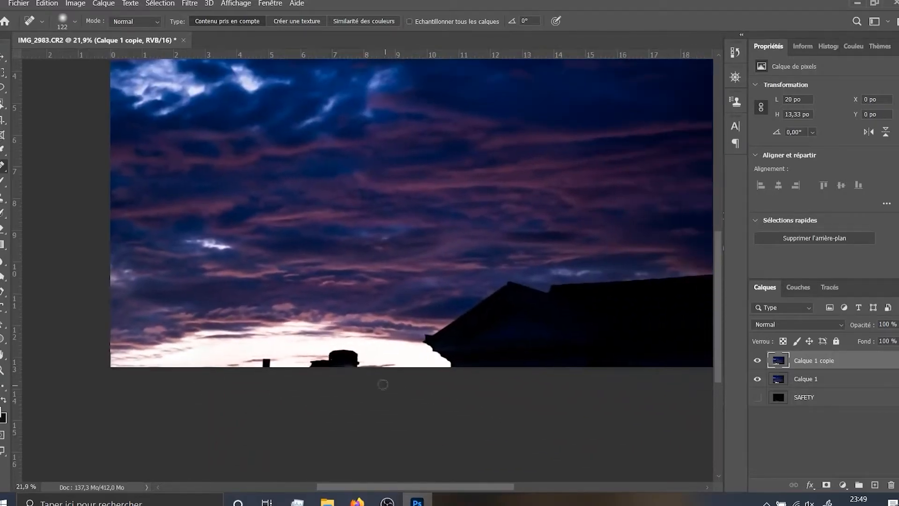
scroll(465, 352, "up", 1)
scroll(464, 347, "down", 3)
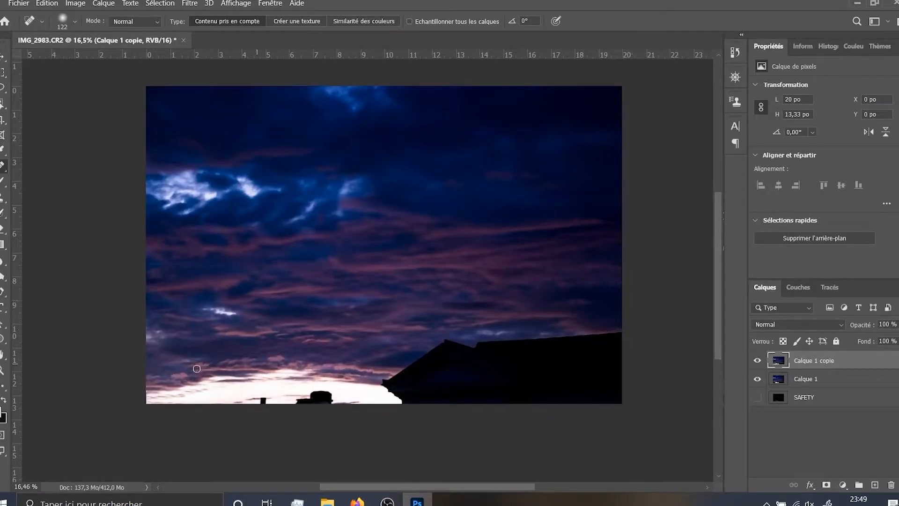
scroll(199, 368, "up", 2)
scroll(464, 363, "right", 2)
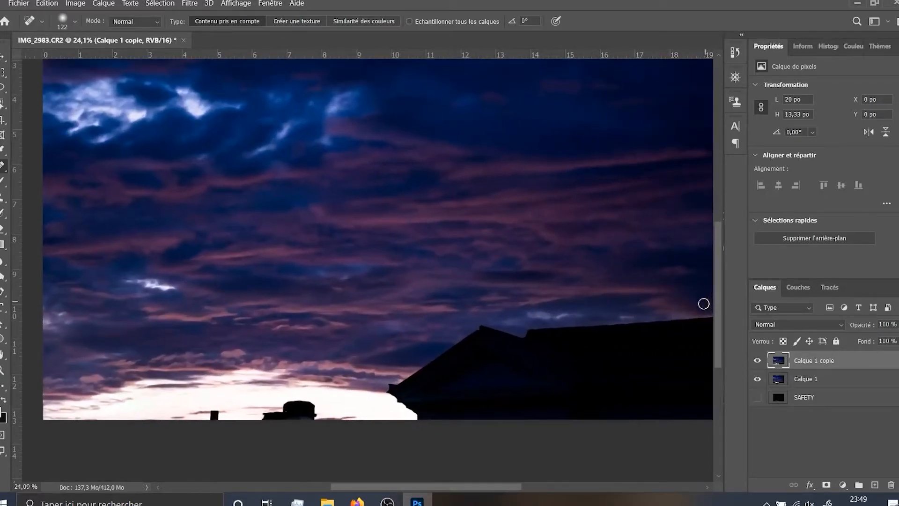
left_click_drag(507, 390, 435, 382)
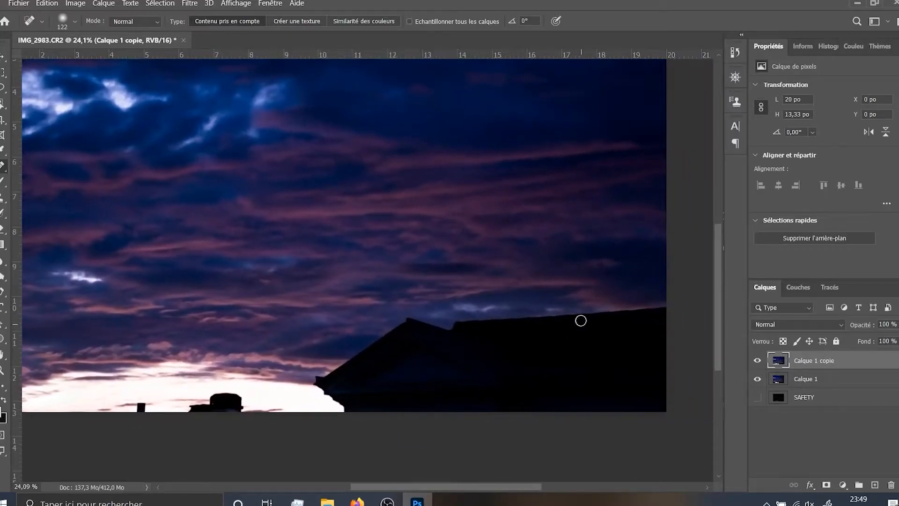
scroll(454, 344, "down", 3)
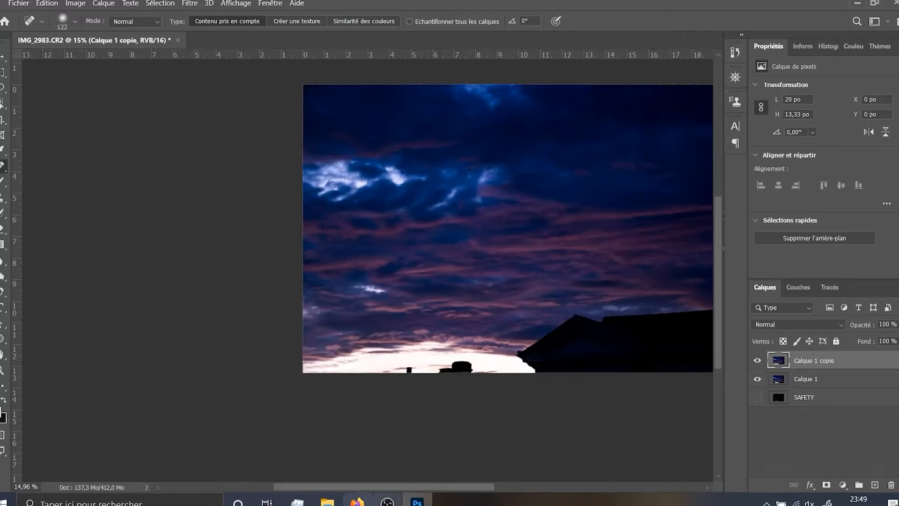
Close IMG_2983.CR2 without saving its changes and bring up IMG_2983 copie.psd
left_click(178, 40)
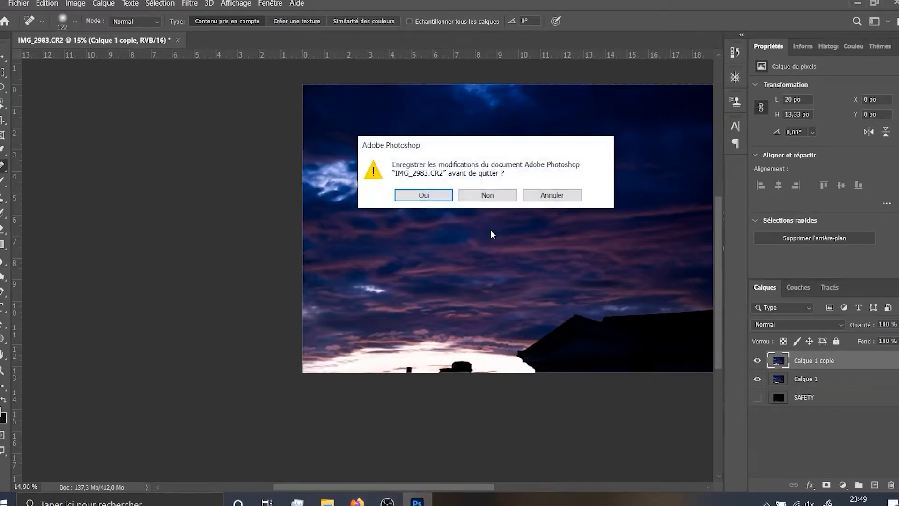
left_click(492, 195)
key("alt+Tab")
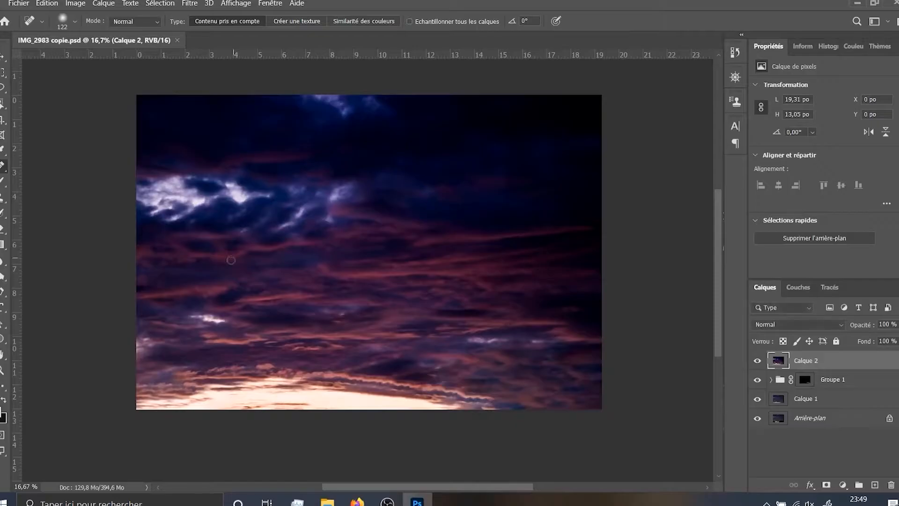
Examine the sky of IMG_2983 copie.psd, from the bright clouds down to the glowing horizon
scroll(471, 323, "up", 3)
scroll(410, 301, "down", 2)
left_click_drag(399, 288, 388, 295)
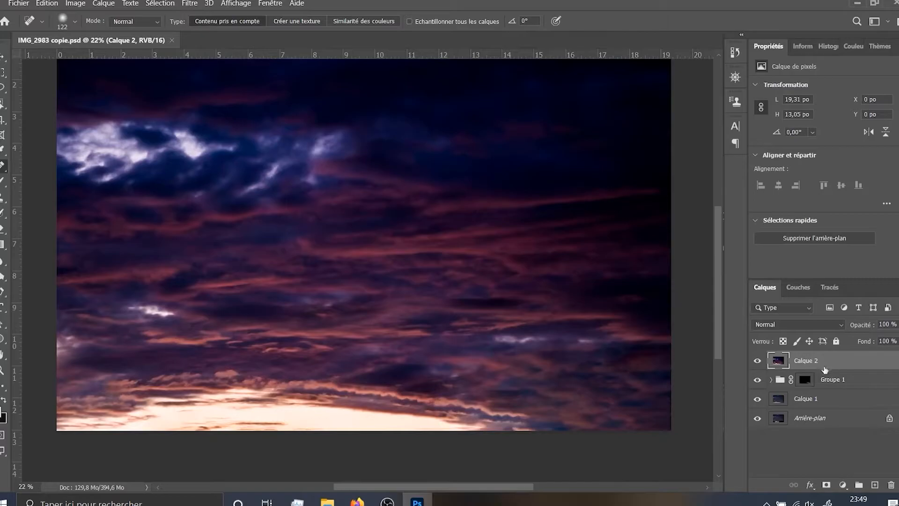
left_click_drag(301, 330, 295, 375)
scroll(539, 336, "down", 2)
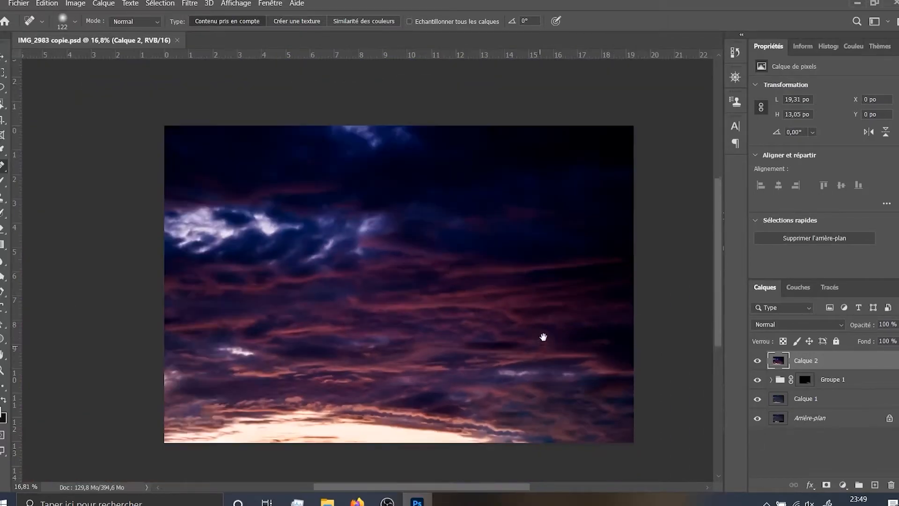
scroll(543, 339, "up", 1)
scroll(569, 342, "down", 1)
scroll(538, 342, "up", 1)
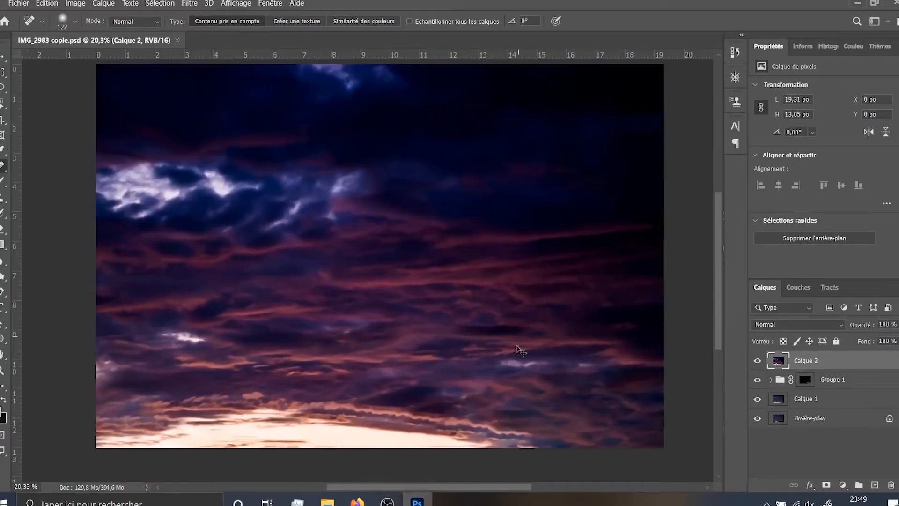
key("ctrl+t")
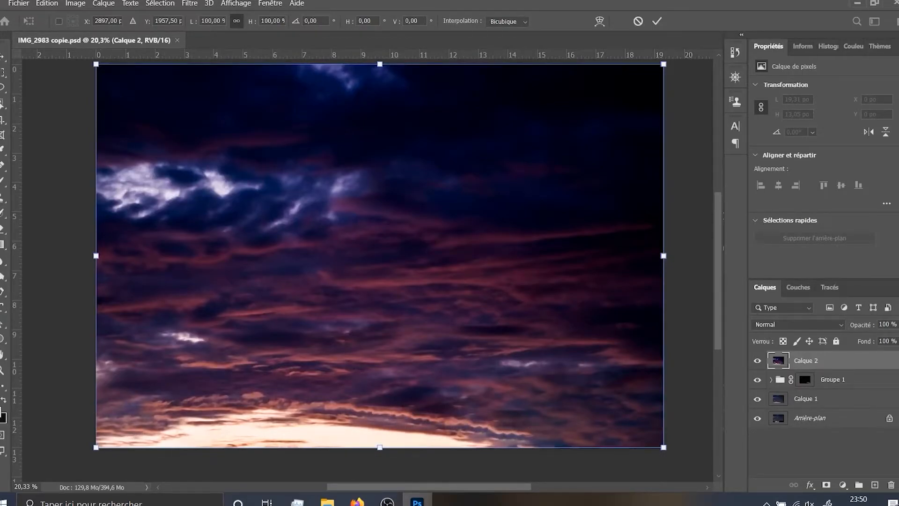
right_click(468, 379)
left_click(442, 372)
key("Escape")
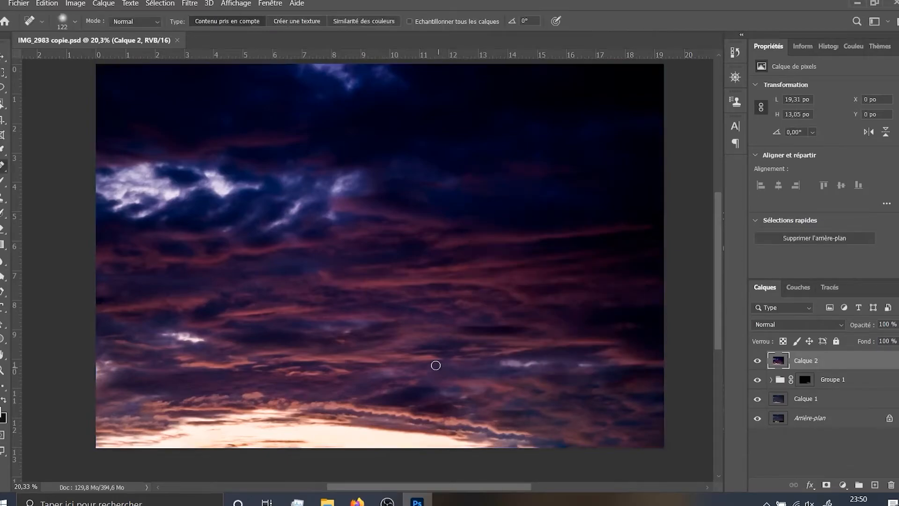
Crop the image to a full-height square starting at the photo's left edge, using a fixed 2:2 ratio selection, and deselect
left_click(3, 73)
scroll(195, 171, "down", 1)
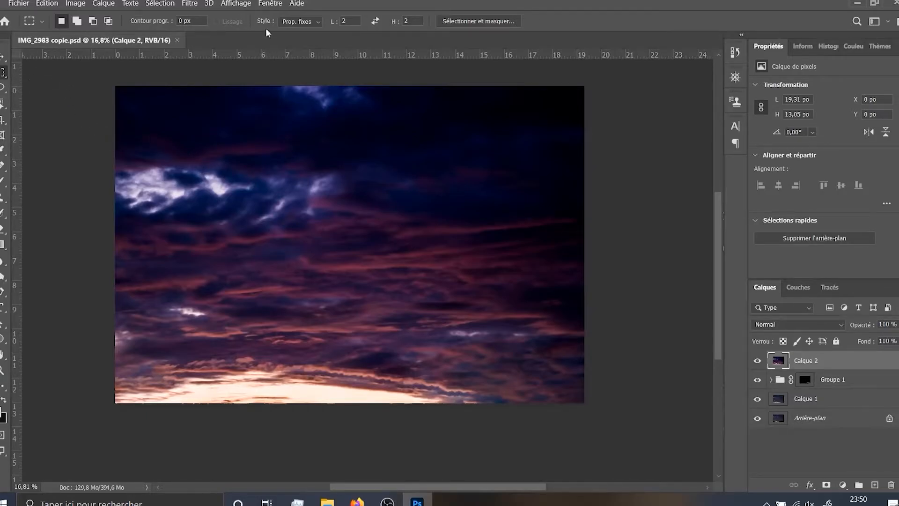
right_click(2, 75)
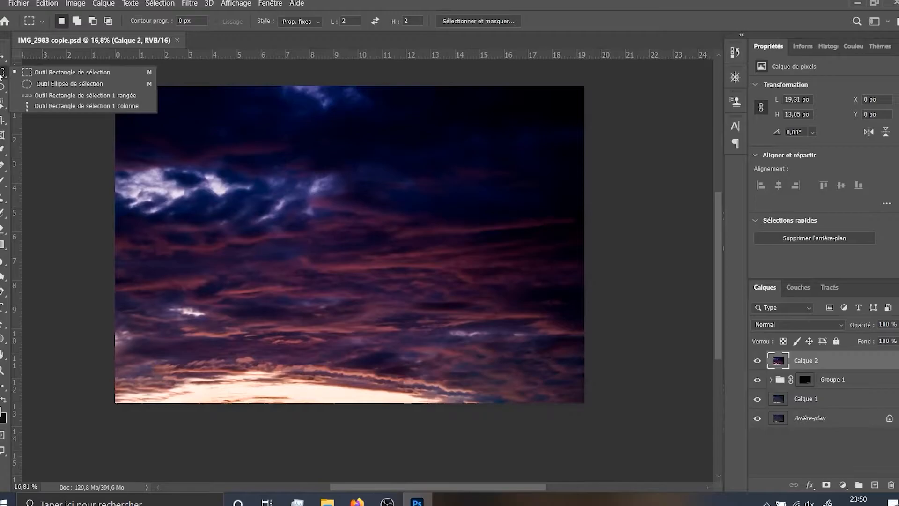
left_click(10, 75)
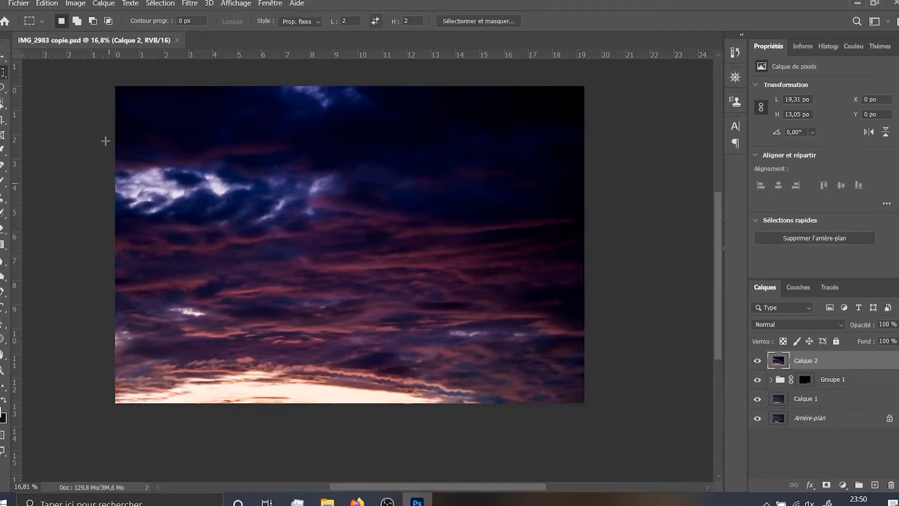
left_click_drag(102, 73, 504, 424)
left_click(75, 4)
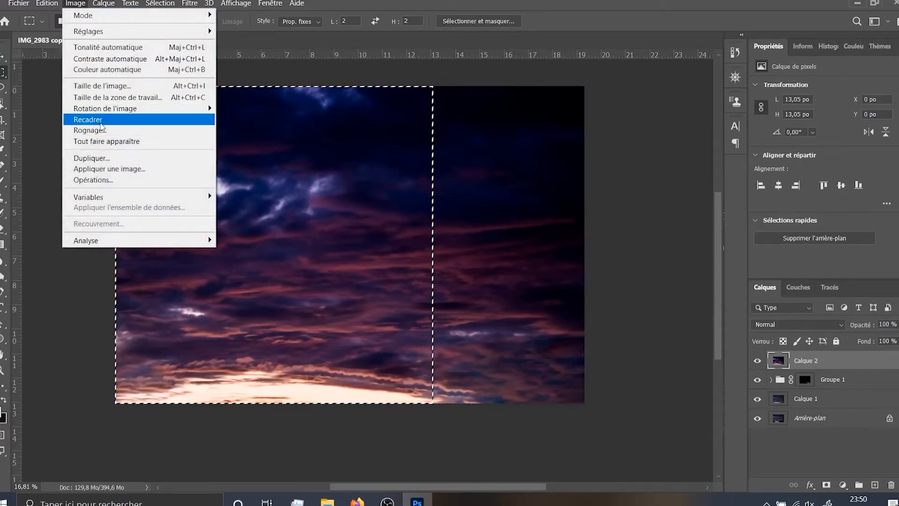
left_click(101, 123)
key("ctrl+d")
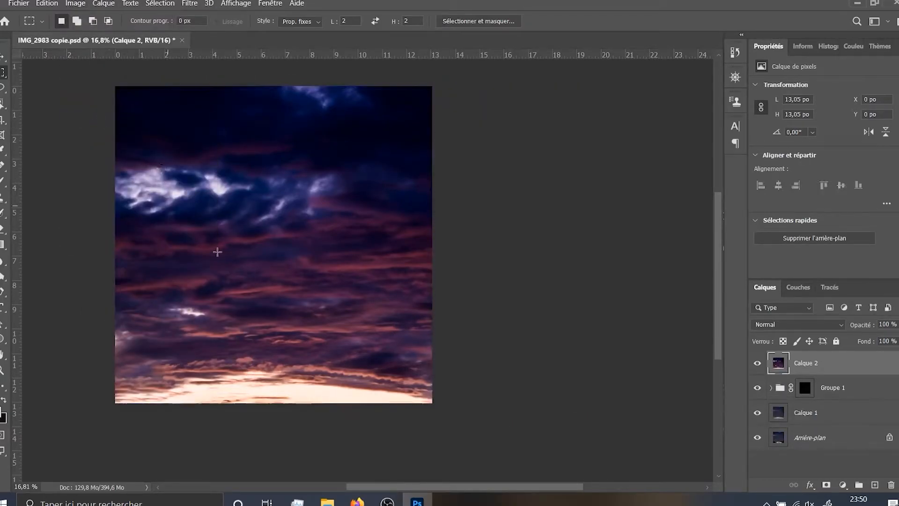
Examine the lower part of the cropped sky and the glowing horizon along its bottom edge
left_click_drag(233, 263, 323, 246)
scroll(323, 246, "up", 4)
left_click_drag(392, 323, 376, 240)
scroll(373, 380, "up", 1)
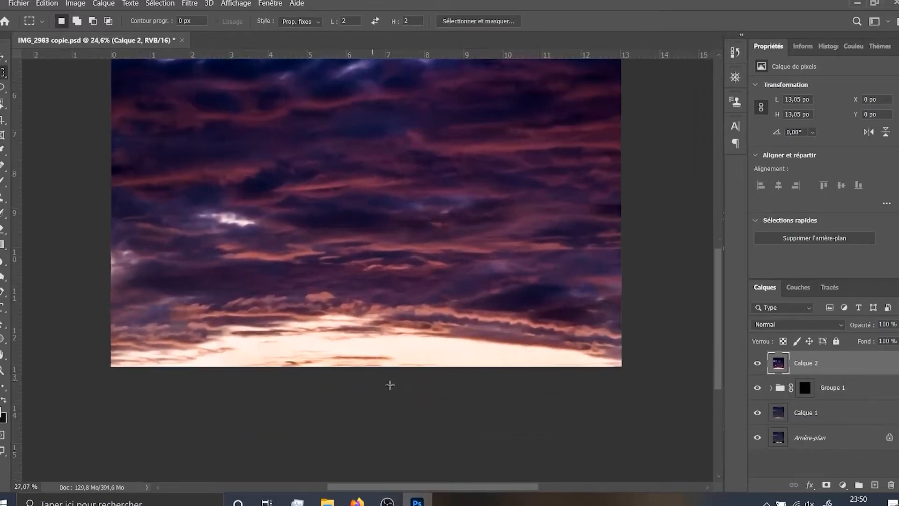
left_click_drag(449, 312, 446, 302)
scroll(428, 363, "up", 1)
left_click_drag(426, 347, 427, 340)
scroll(425, 339, "down", 1)
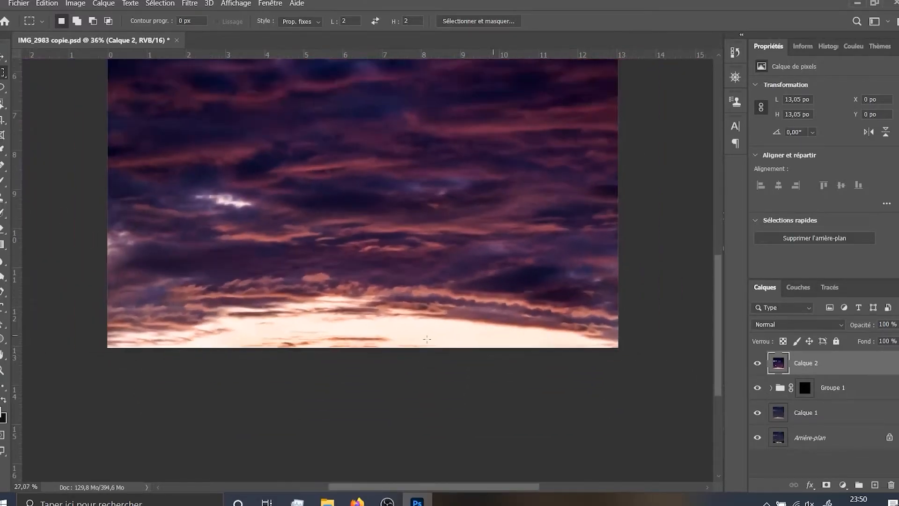
Add a new empty layer above Calque 2
left_click(874, 485)
scroll(215, 234, "down", 1)
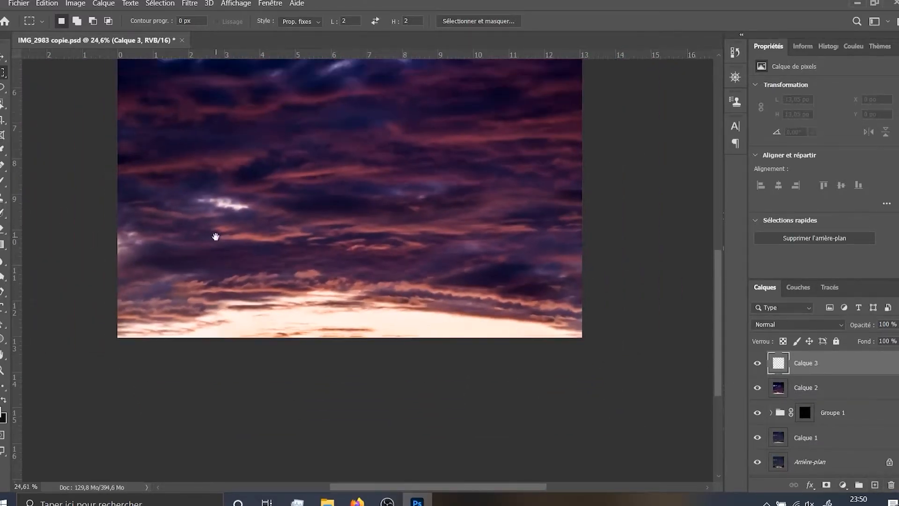
left_click_drag(214, 235, 217, 272)
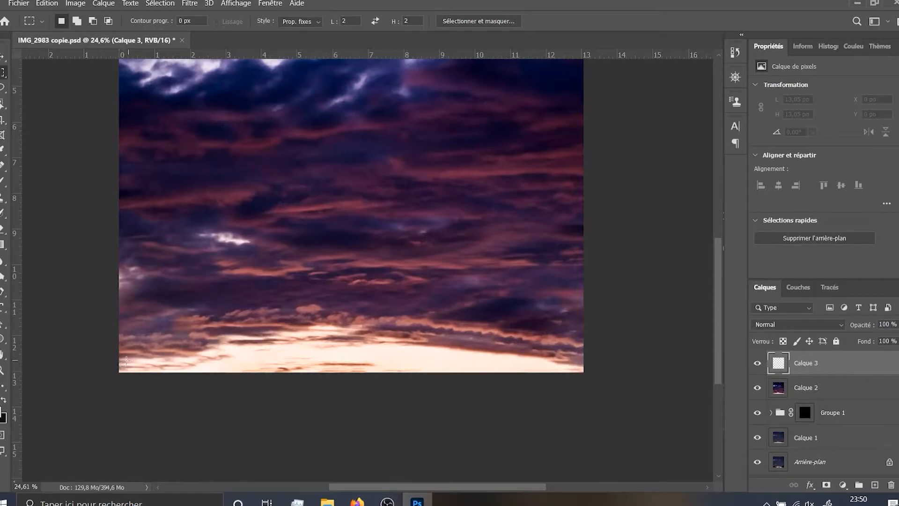
scroll(395, 327, "up", 1)
scroll(399, 315, "down", 2)
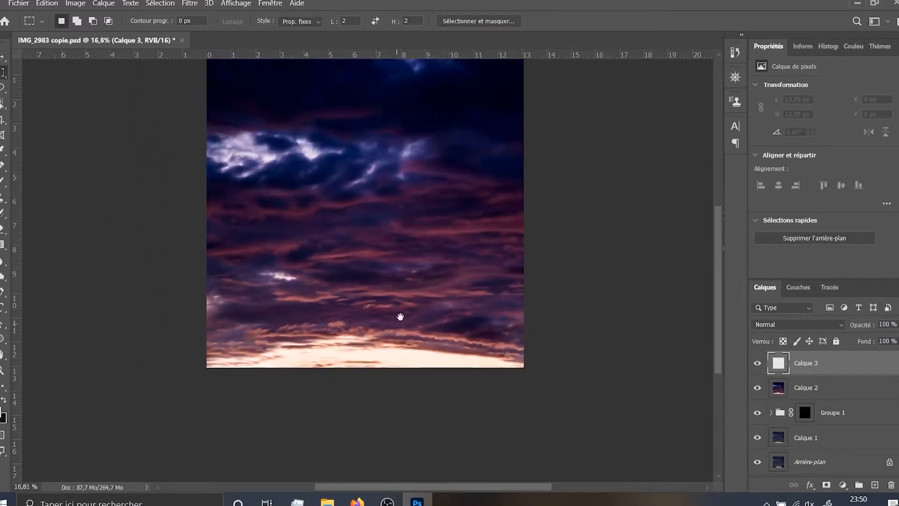
Try to warp Calque 2 by pulling the lower-right corner of the sky slightly upward, and apply the transformation
key("v")
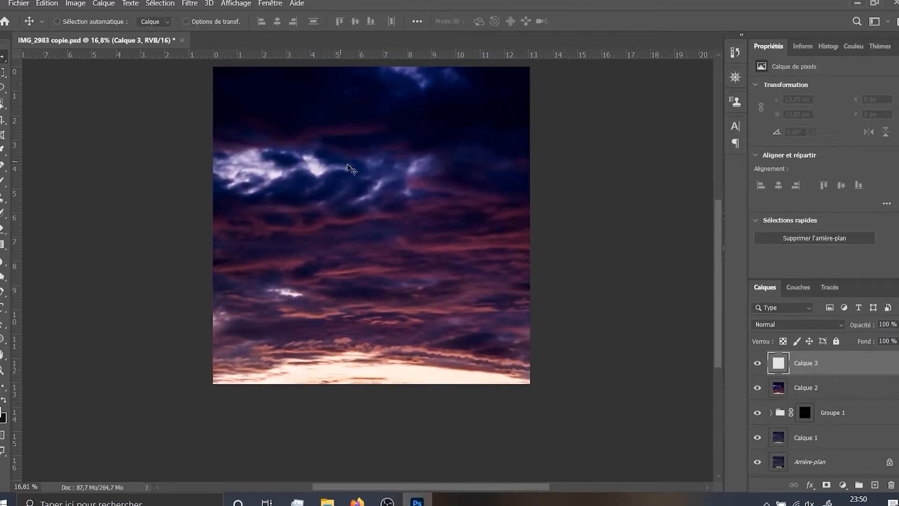
key("ctrl+t")
left_click(458, 195)
left_click(808, 388)
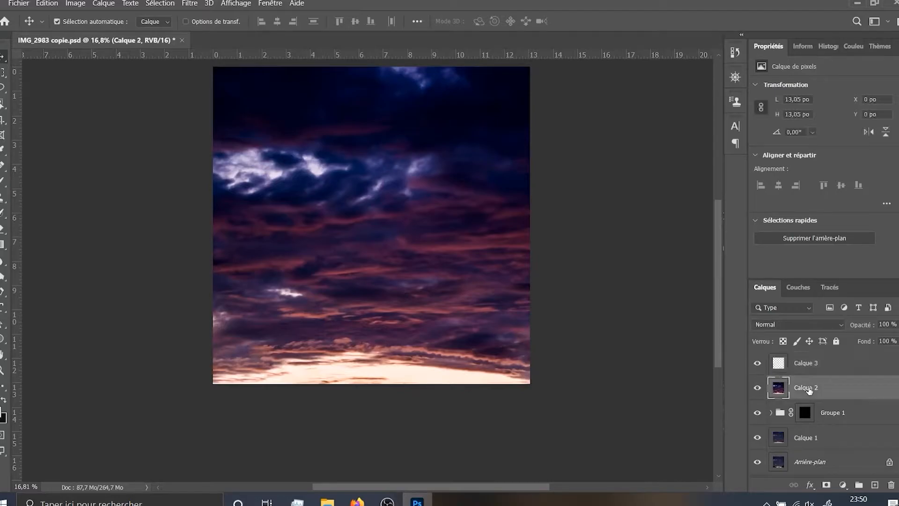
key("ctrl+t")
right_click(404, 250)
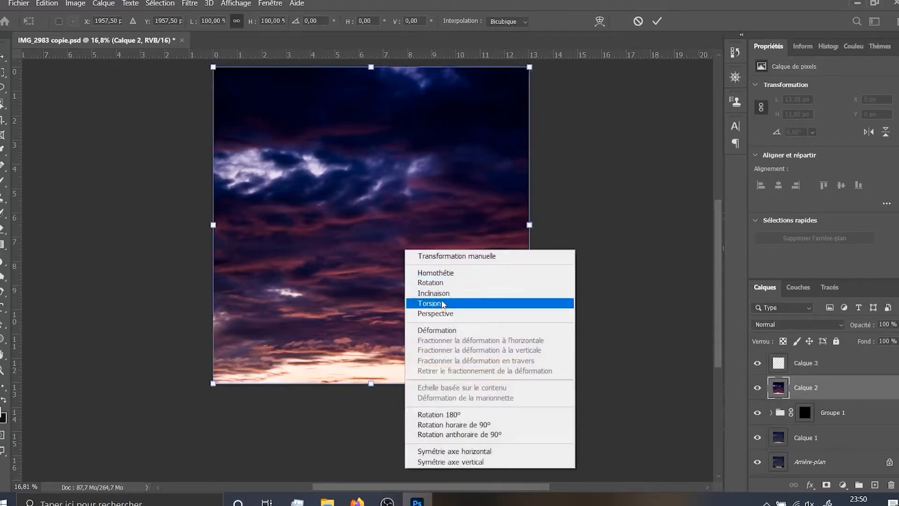
left_click(446, 330)
scroll(545, 305, "up", 2)
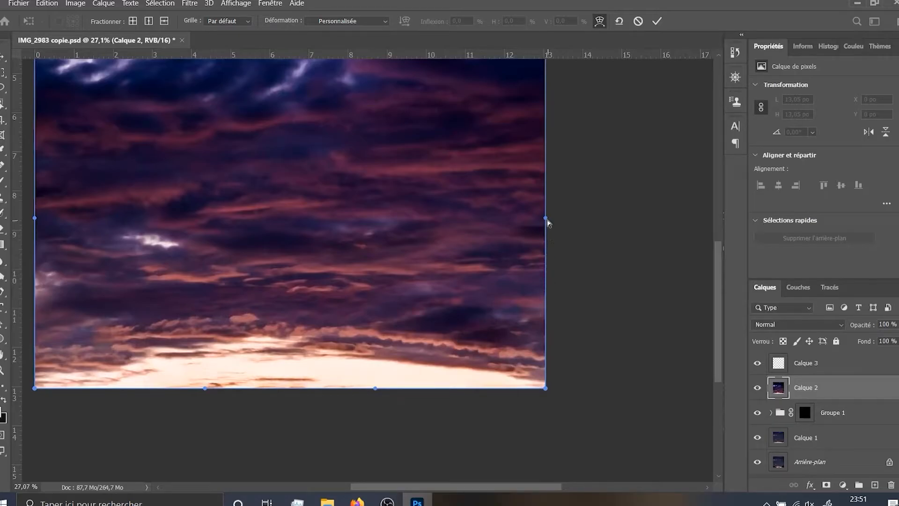
left_click_drag(546, 388, 546, 383)
key("Return")
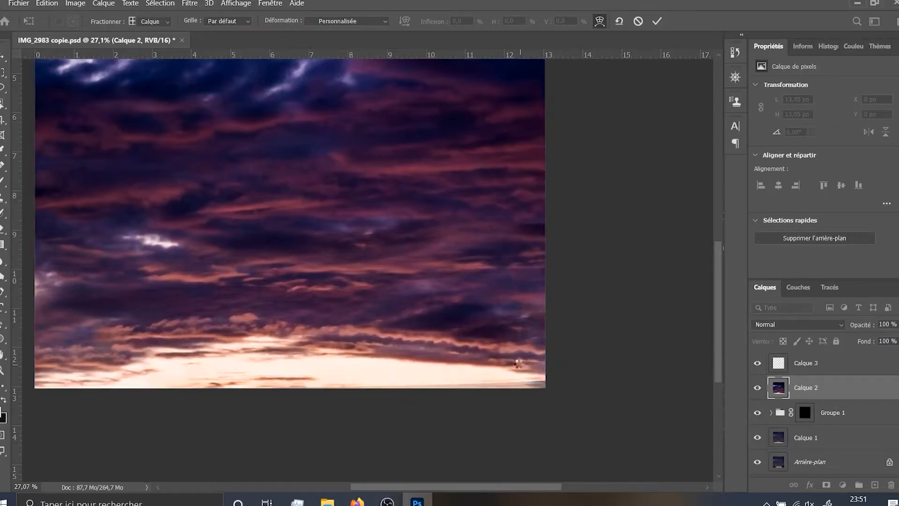
Show only Calque 2 and try to heal the thin transparent strip below the horizon with the content-aware Spot Healing Brush
left_click(757, 393, "alt")
key("j")
scroll(518, 367, "up", 3)
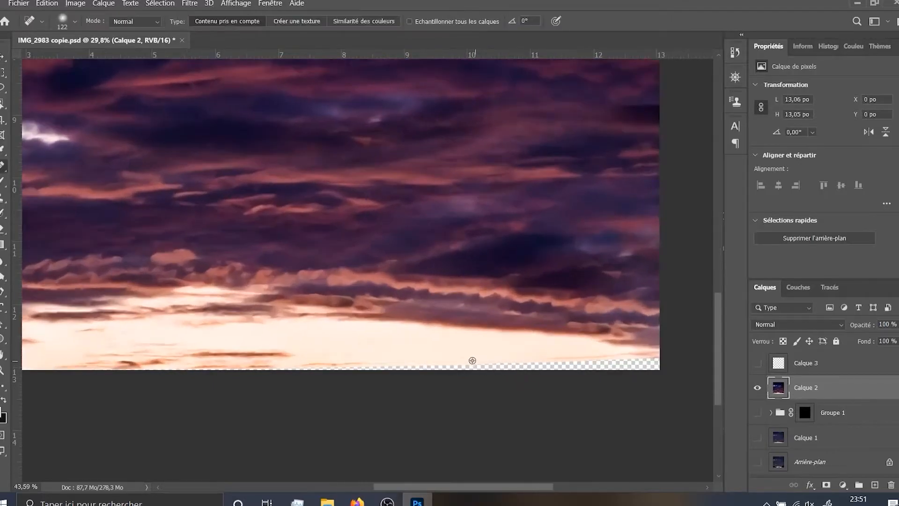
mouse_move(426, 371)
left_mouse_down()
mouse_move(210, 388)
mouse_move(265, 387)
left_mouse_up()
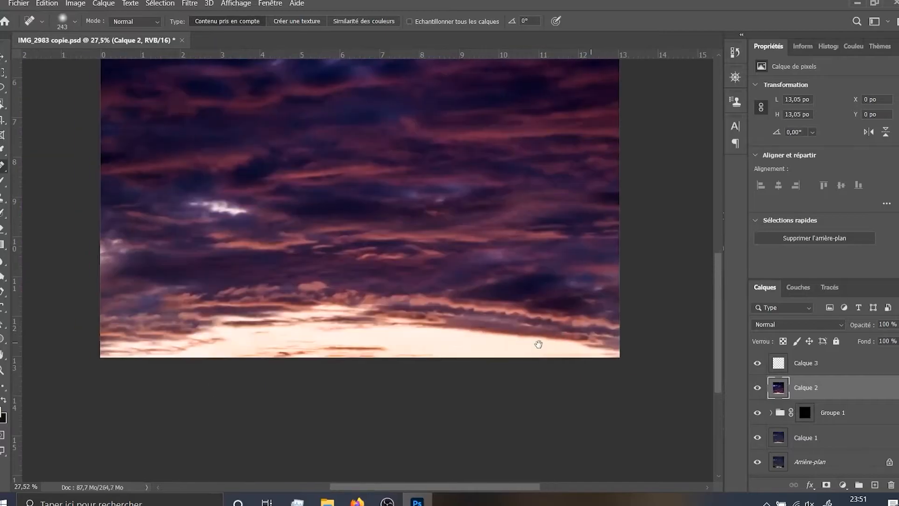
Examine the whole square sky, comparing the glowing horizon with the clouds above
left_click_drag(408, 314, 429, 337)
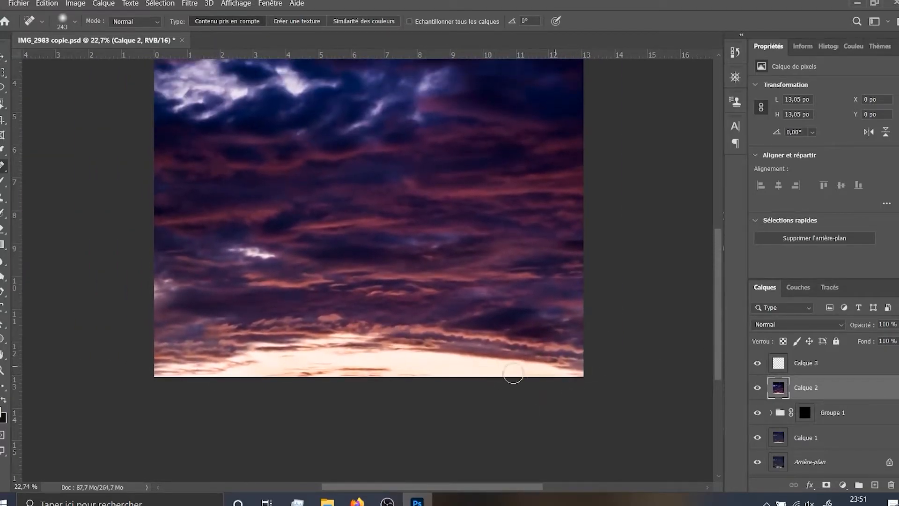
left_click_drag(554, 363, 574, 415)
scroll(482, 318, "down", 2)
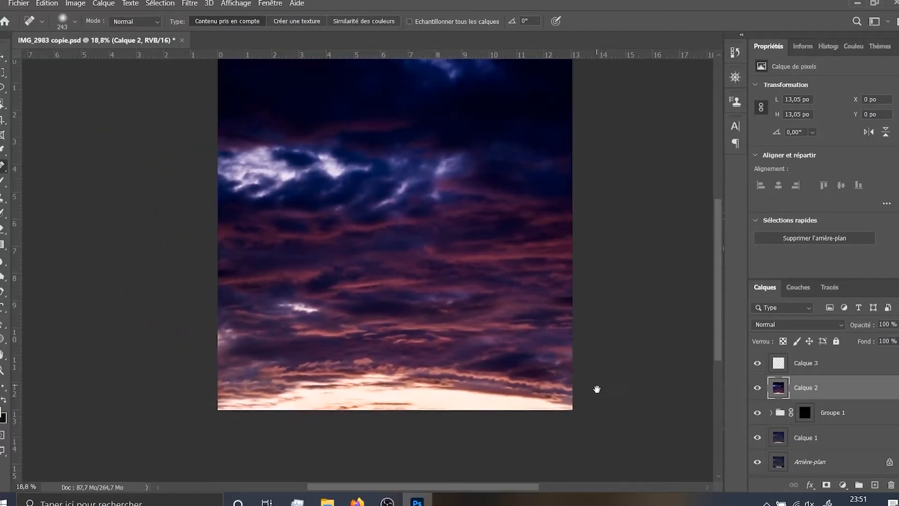
scroll(433, 345, "up", 1)
left_click_drag(433, 345, 437, 381)
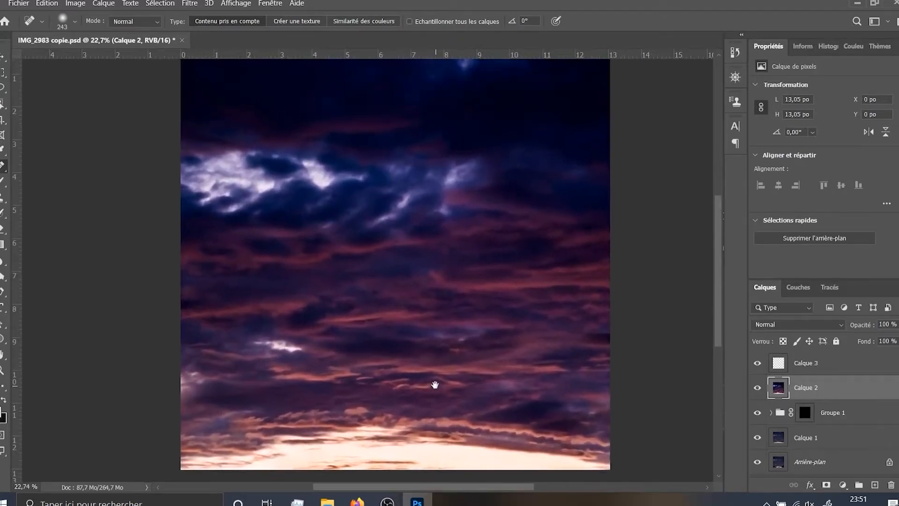
scroll(435, 369, "down", 1)
scroll(440, 361, "down", 1)
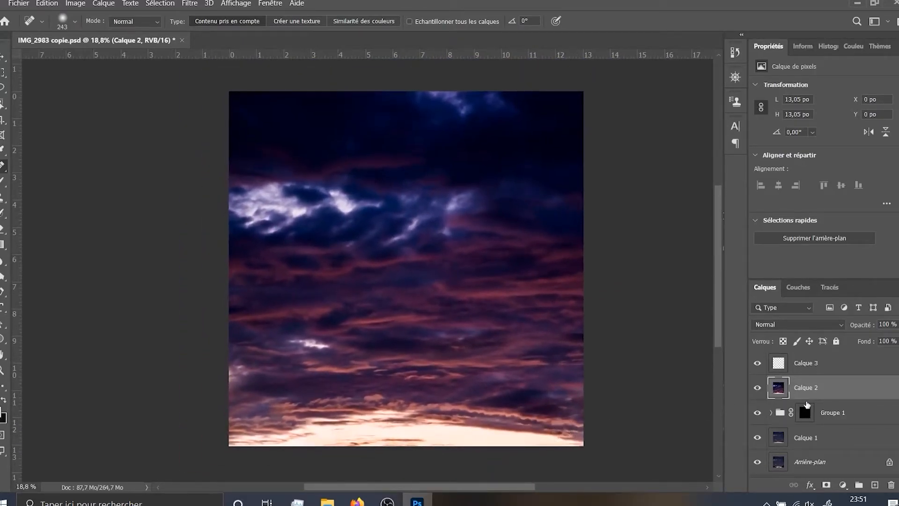
Delete the empty layer Calque 3 and rotate the whole image 180°
left_click(812, 370)
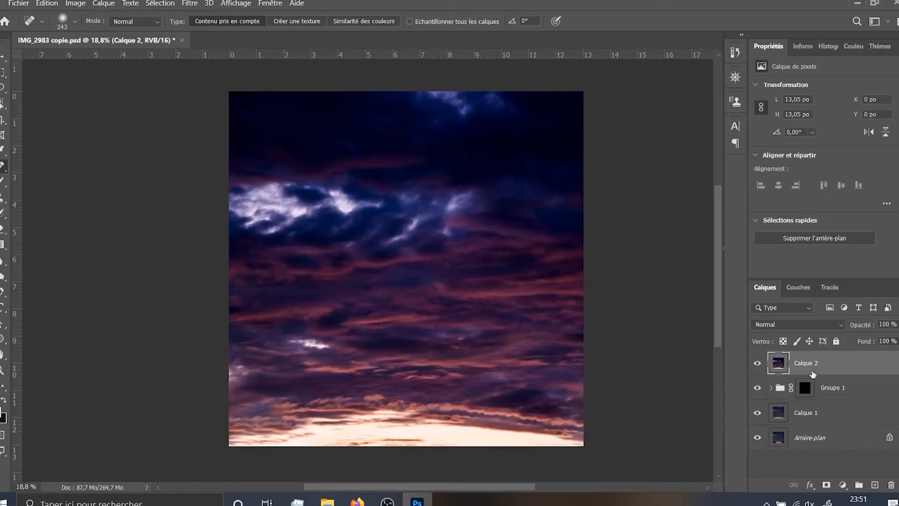
left_click(75, 3)
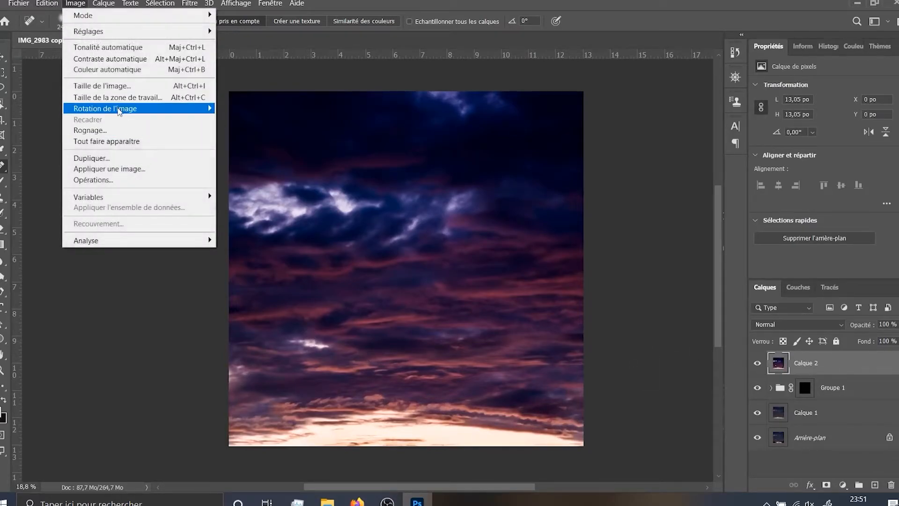
mouse_move(118, 111)
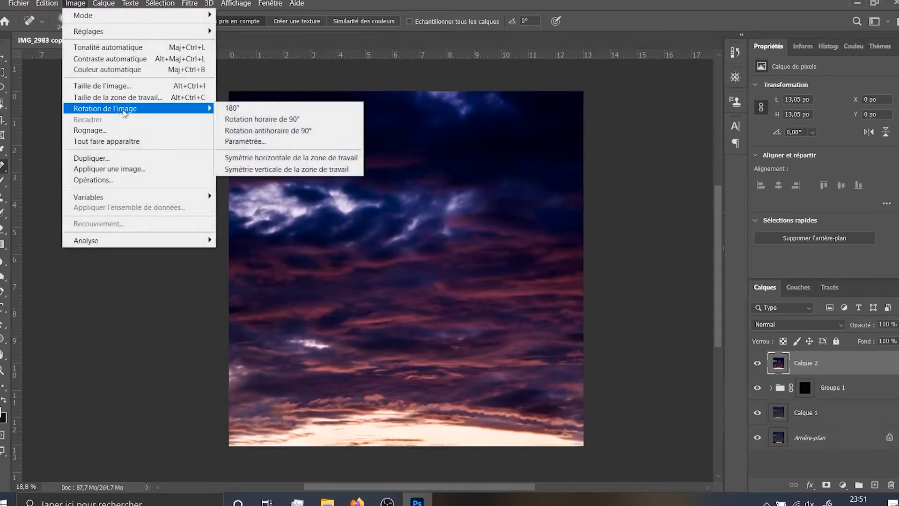
left_click(244, 110)
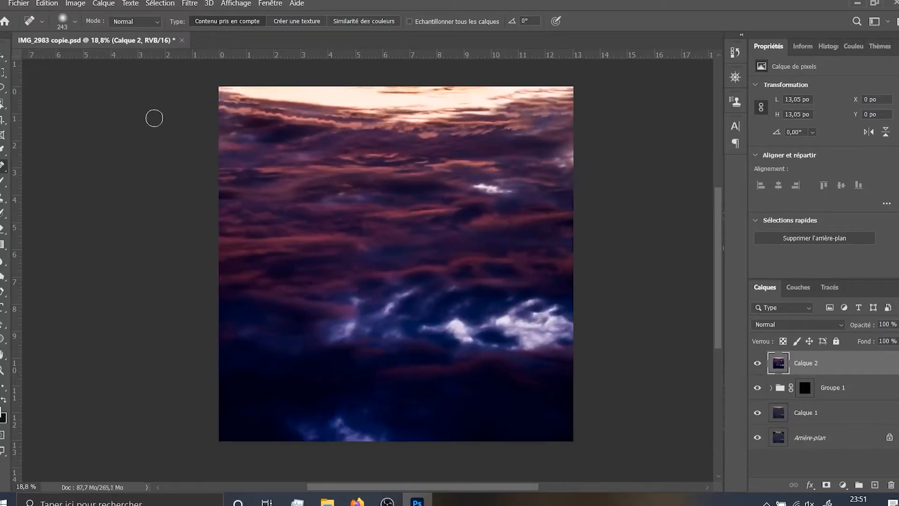
Apply the Polar Coordinates distortion filter to Calque 2 with the rectangular-to-polar option
left_click(189, 3)
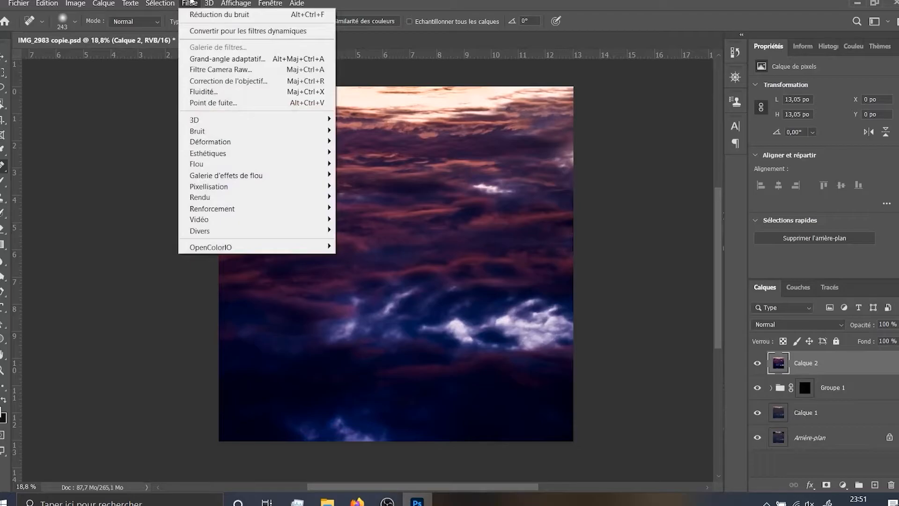
mouse_move(234, 142)
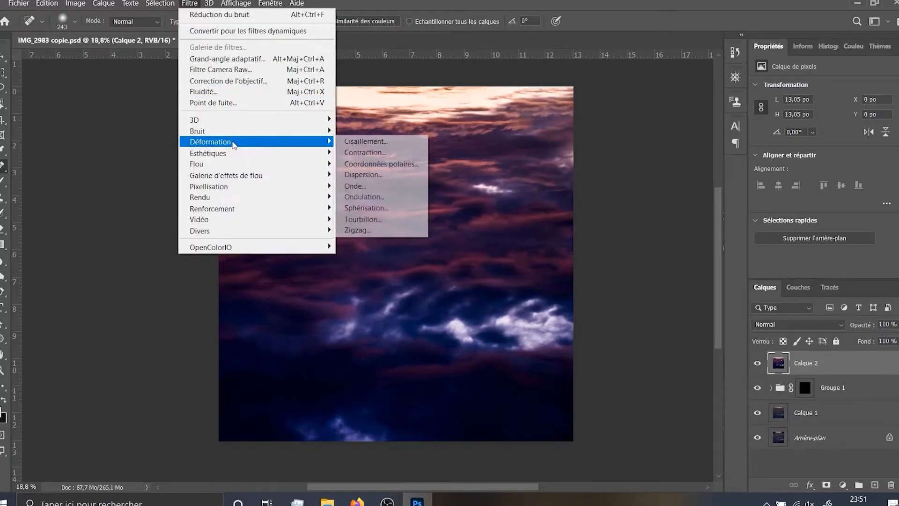
left_click(384, 165)
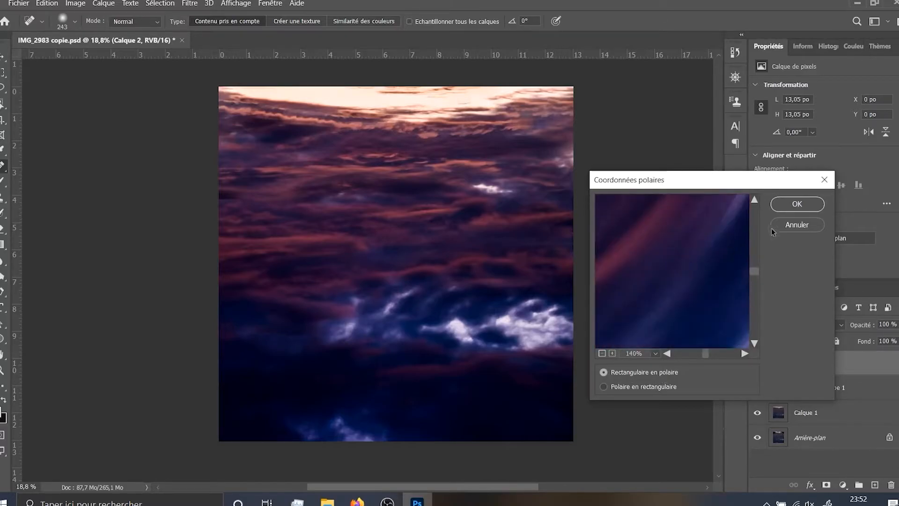
left_click(785, 205)
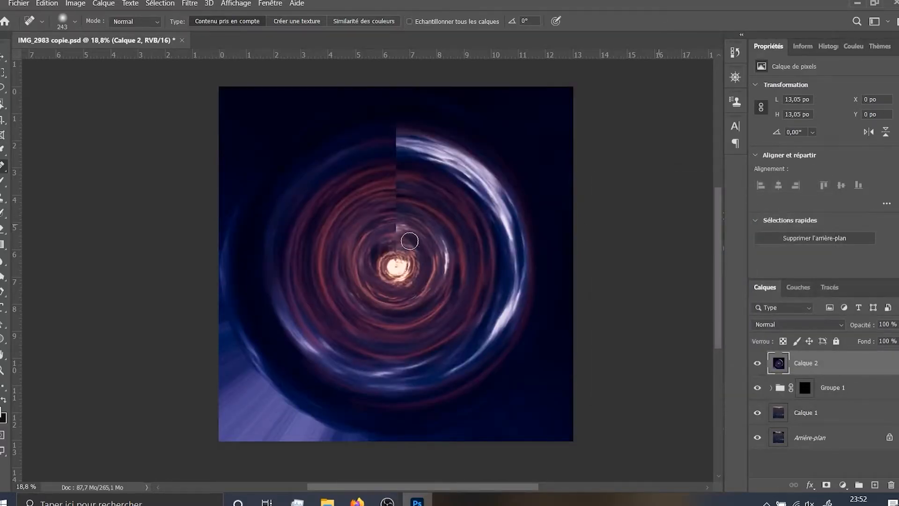
Examine the polar swirl, especially the vertical seam running from its bright centre up to the outer edge
scroll(395, 211, "up", 3)
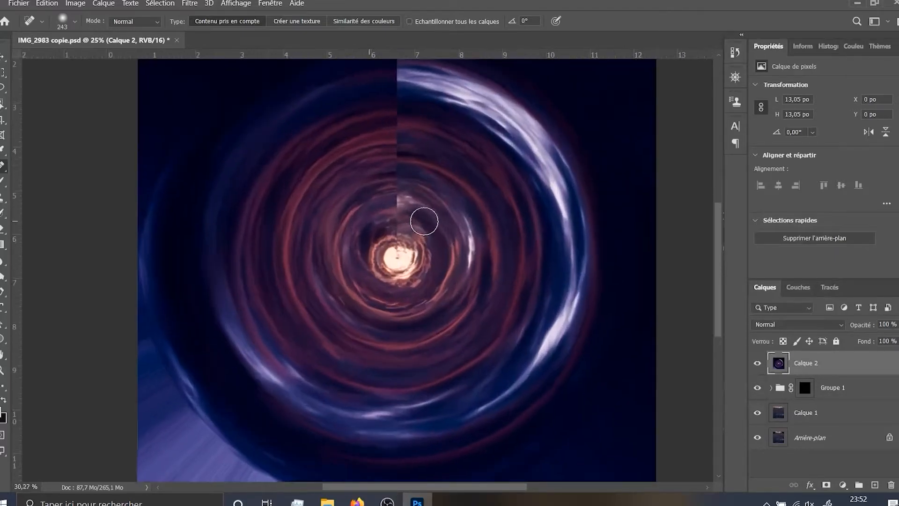
scroll(395, 184, "down", 2)
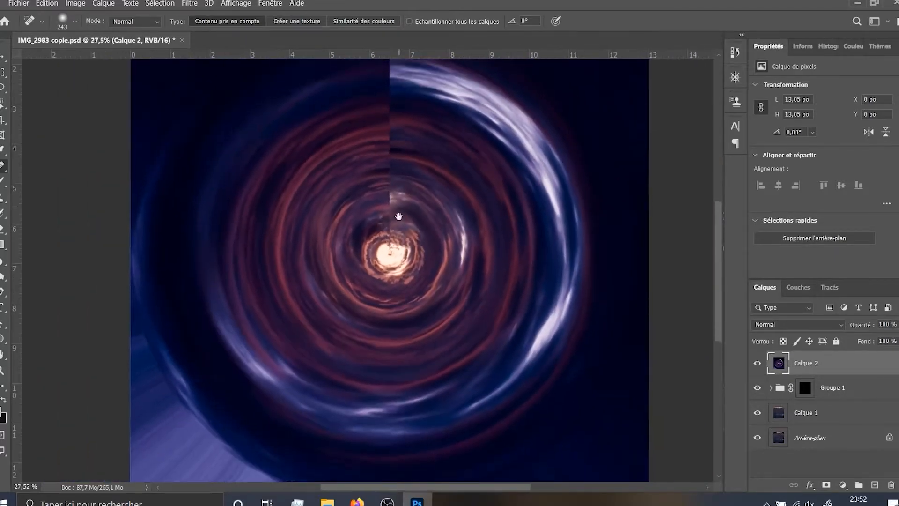
scroll(464, 201, "down", 1)
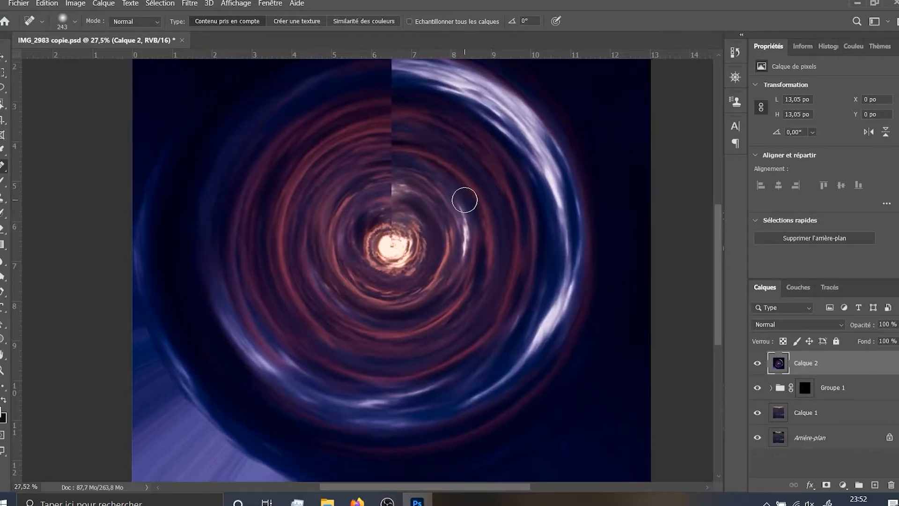
scroll(409, 177, "up", 1)
scroll(416, 127, "up", 3)
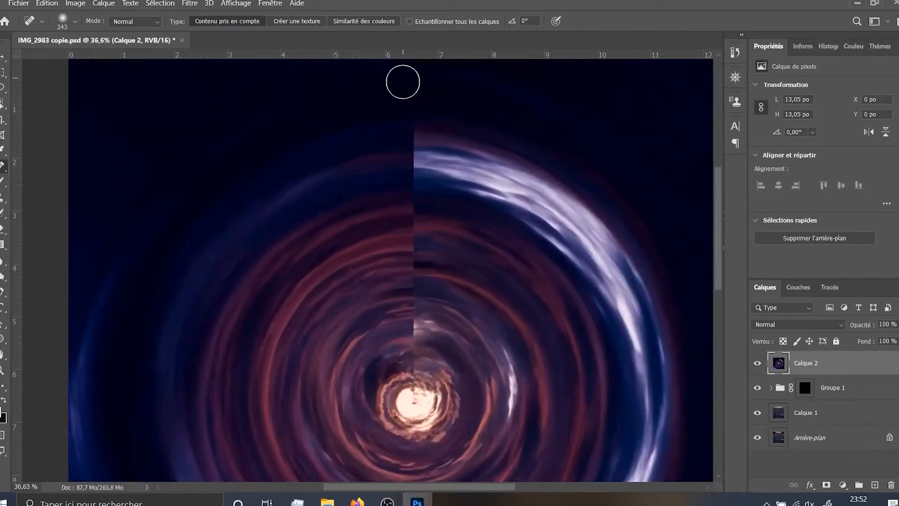
left_click_drag(415, 313, 419, 189)
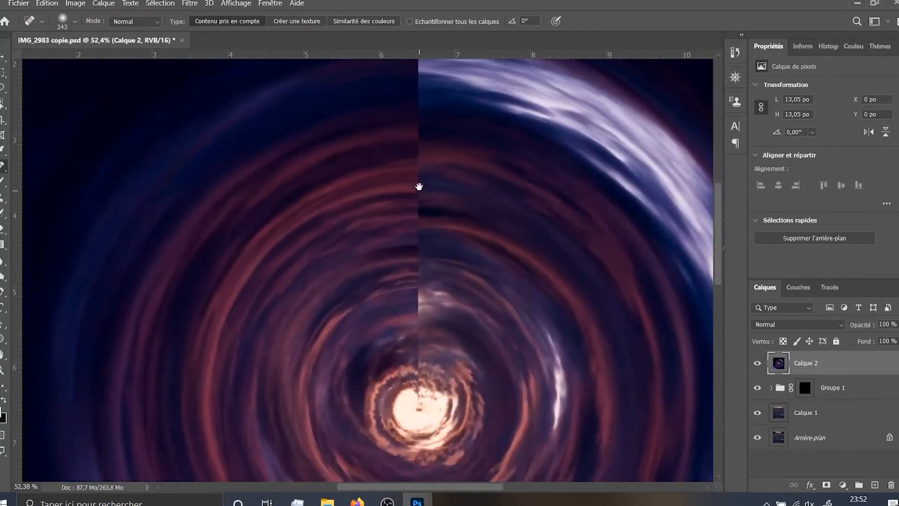
scroll(419, 249, "down", 2)
scroll(418, 253, "down", 2)
left_click_drag(422, 271, 427, 258)
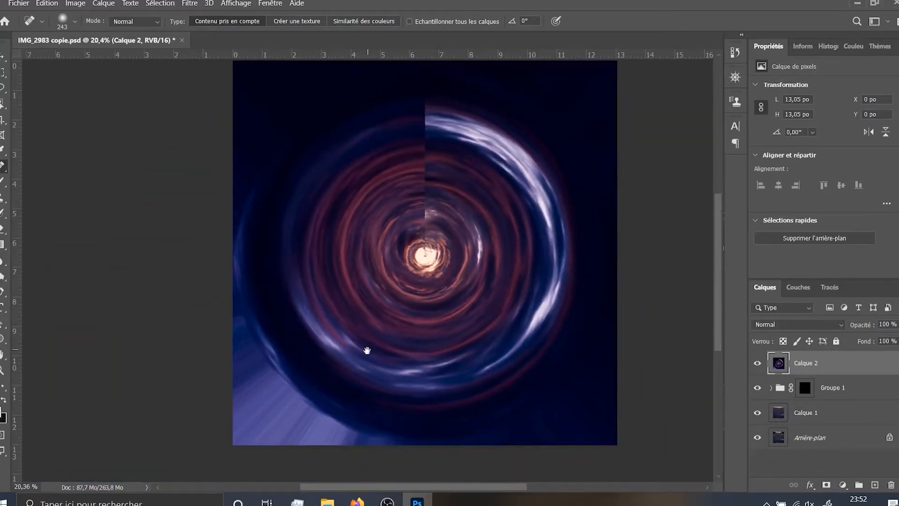
Examine the polar swirl, comparing the pale streaked corner with the rest of the circular image
left_click_drag(367, 350, 437, 223)
scroll(335, 257, "up", 5)
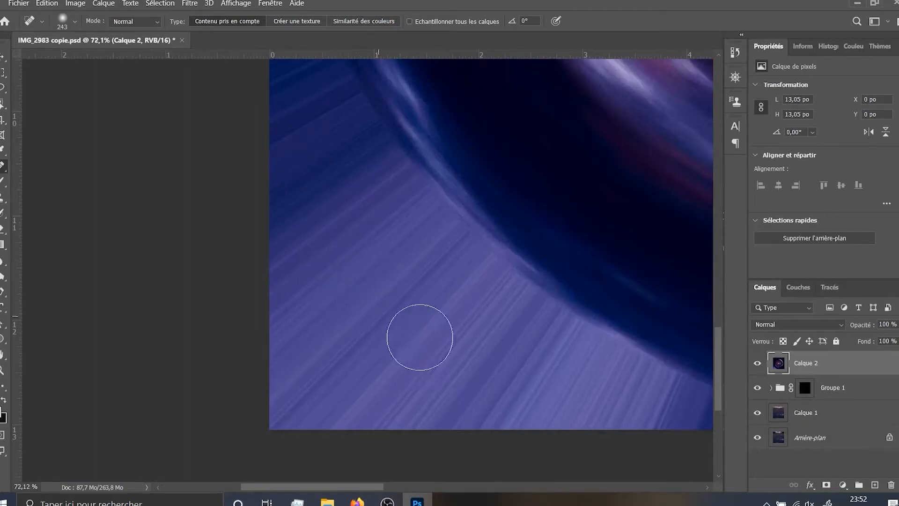
scroll(416, 293, "down", 7)
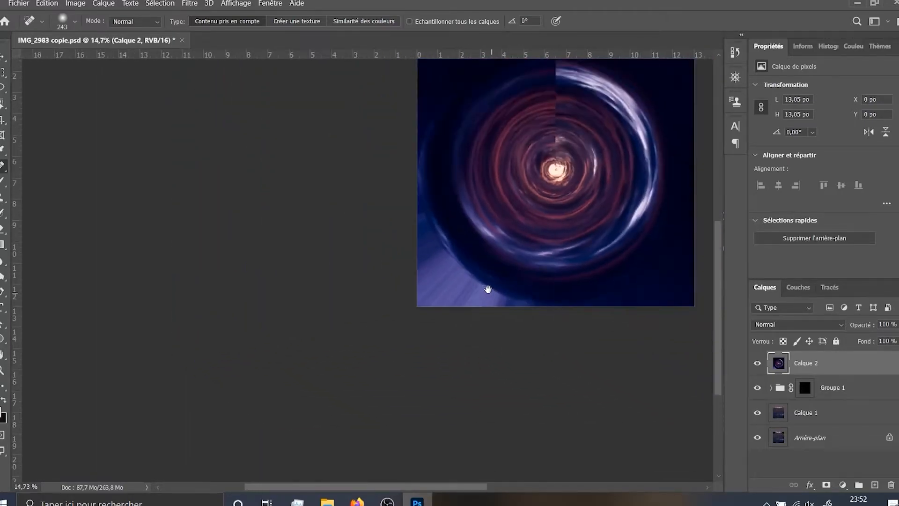
scroll(446, 281, "up", 2)
left_click_drag(445, 293, 168, 327)
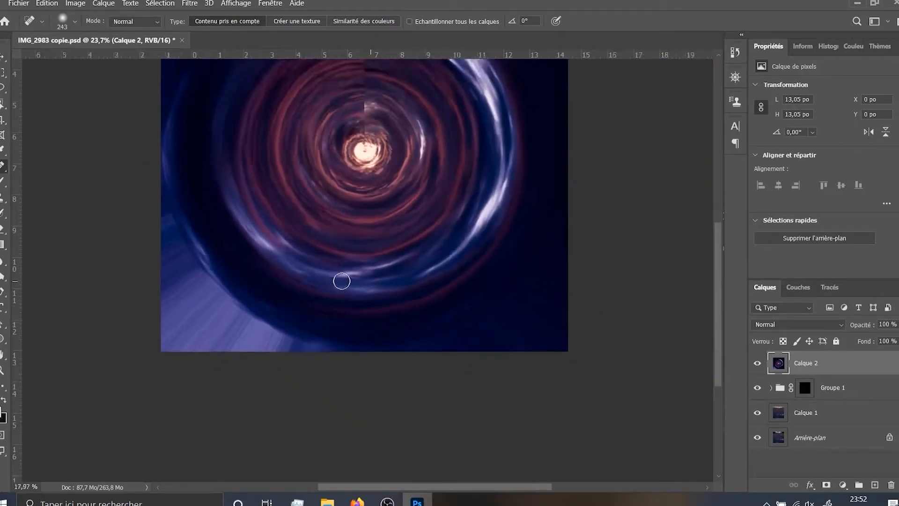
scroll(342, 281, "down", 2)
scroll(305, 295, "up", 3)
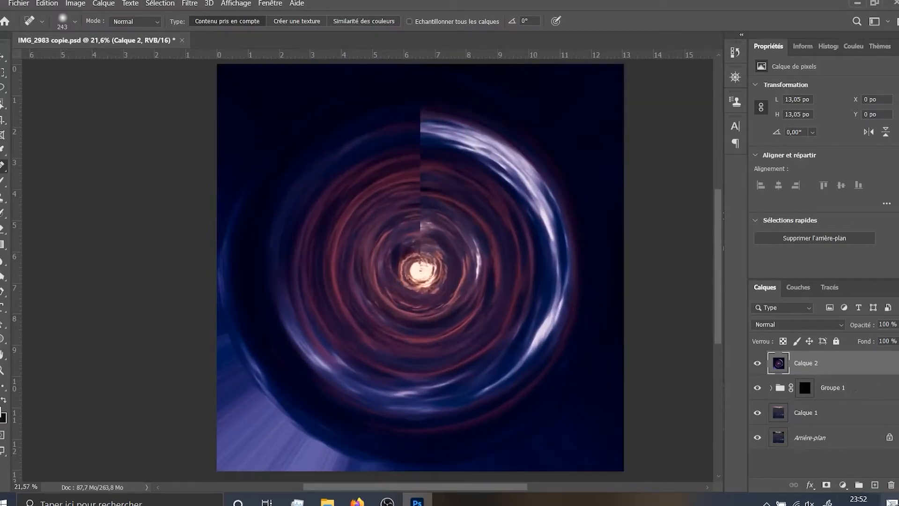
Add a new layer above Calque 2 and brush a soft pale cream glow over the swirl's bright centre
left_click(874, 484)
scroll(451, 275, "up", 4)
scroll(403, 276, "up", 2)
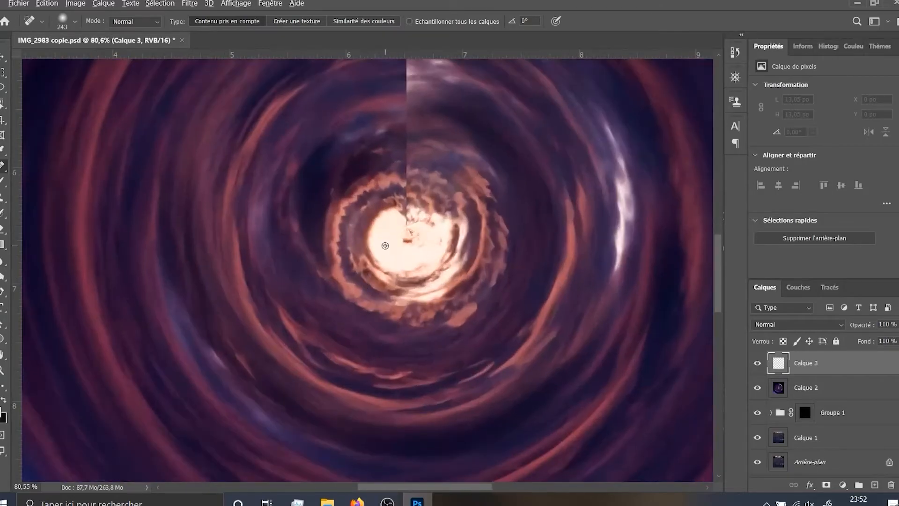
key("b")
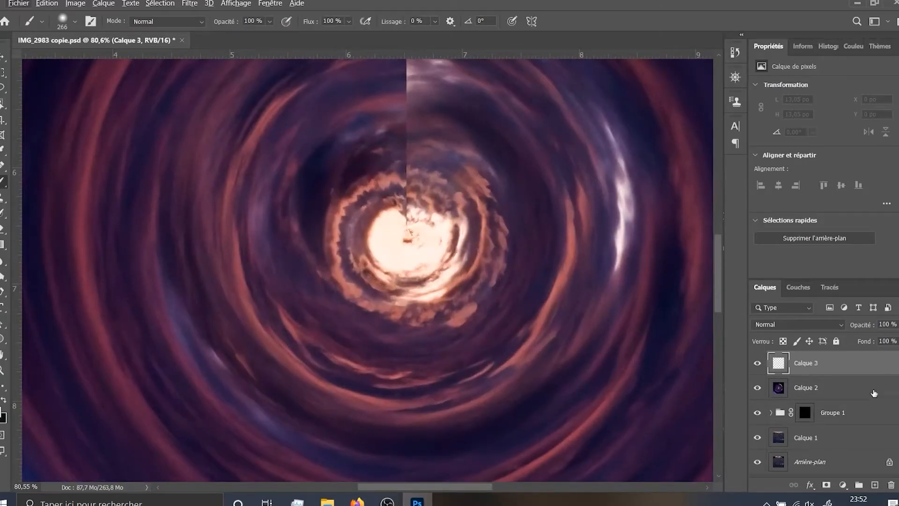
mouse_move(467, 159)
left_mouse_down()
mouse_move(460, 176)
mouse_move(431, 177)
left_mouse_up()
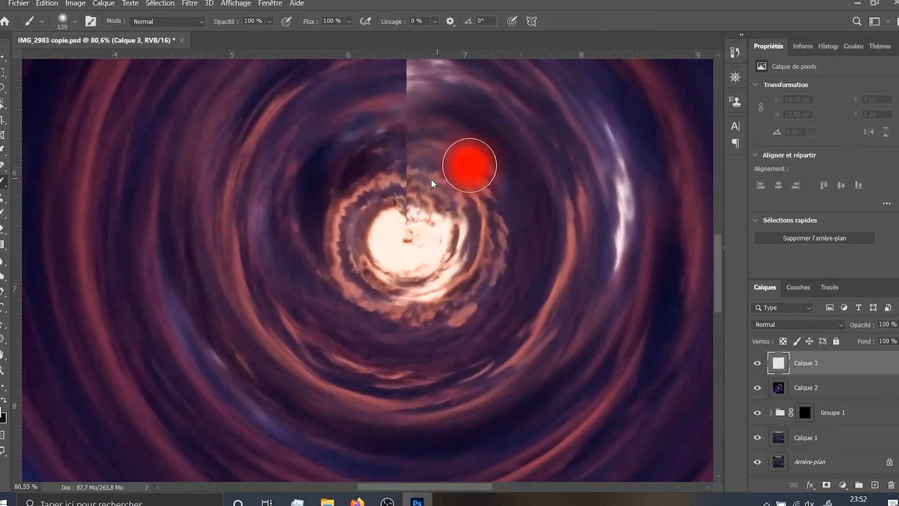
left_click(392, 232, "alt")
left_click_drag(407, 239, 431, 240)
left_click(407, 234)
left_click(402, 236)
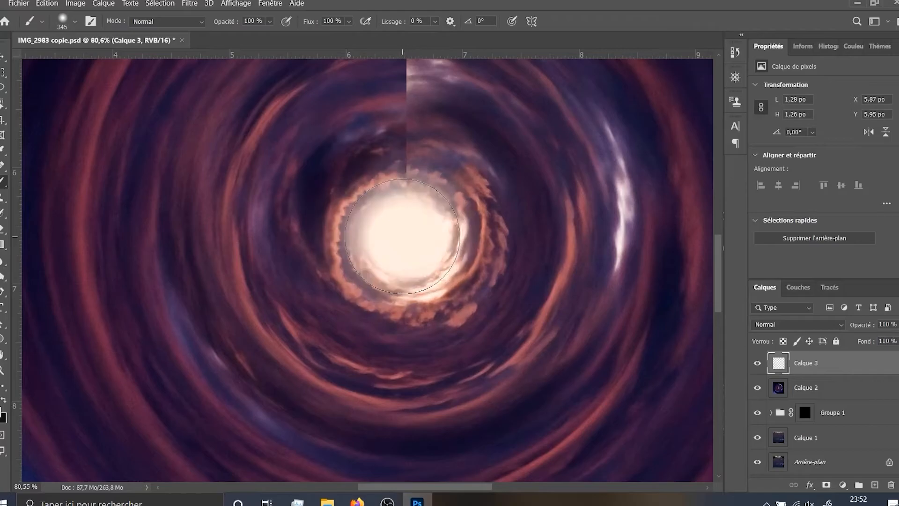
key("ctrl+z")
left_click(406, 238)
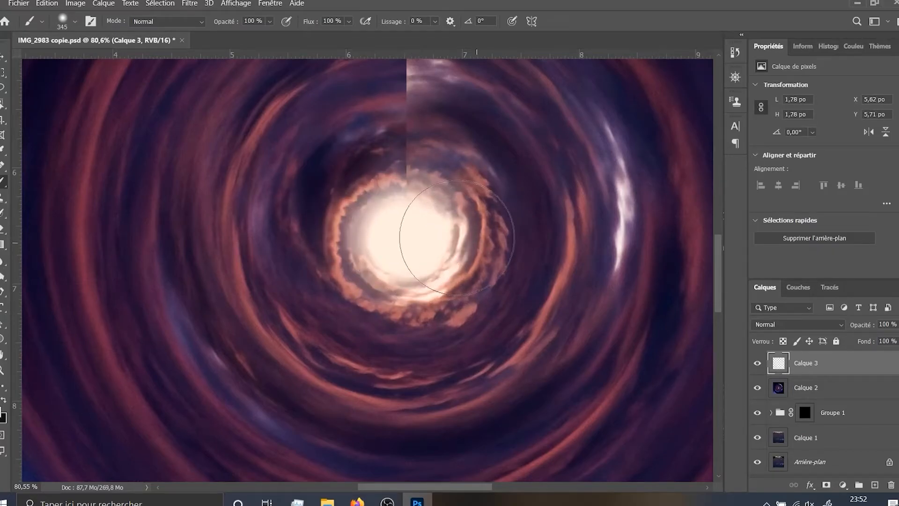
Hide Groupe 1, Calque 1 and the background layer, and duplicate Calque 2
scroll(491, 232, "down", 5)
scroll(484, 229, "up", 4)
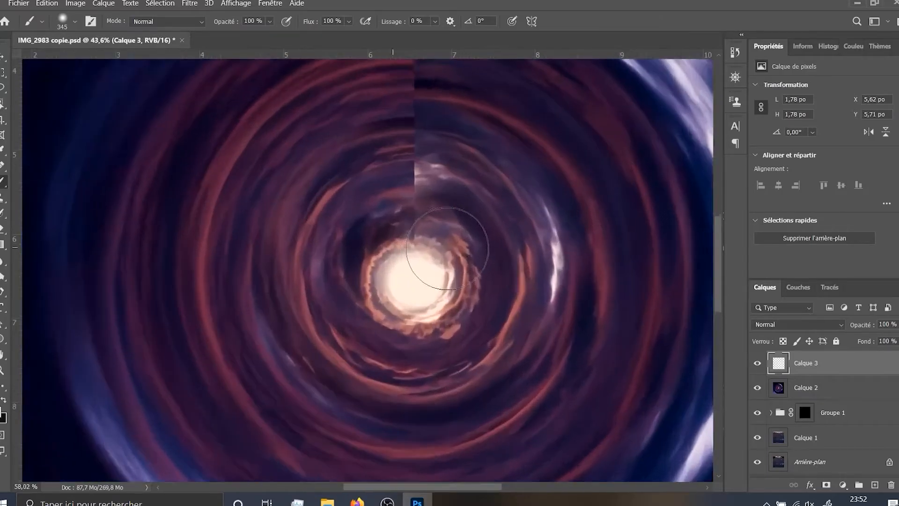
scroll(446, 247, "up", 3)
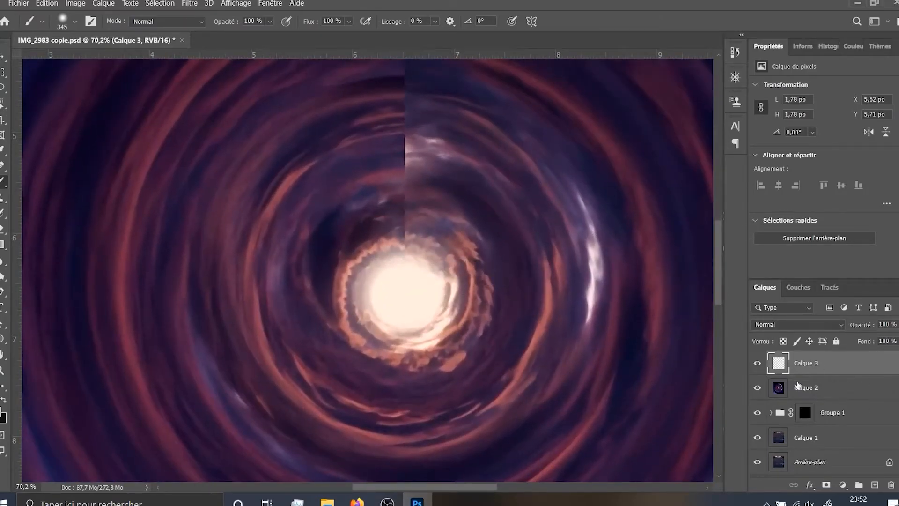
left_click(809, 396)
left_click(757, 388)
left_click(757, 387)
scroll(468, 331, "down", 6)
left_click_drag(468, 332, 447, 322)
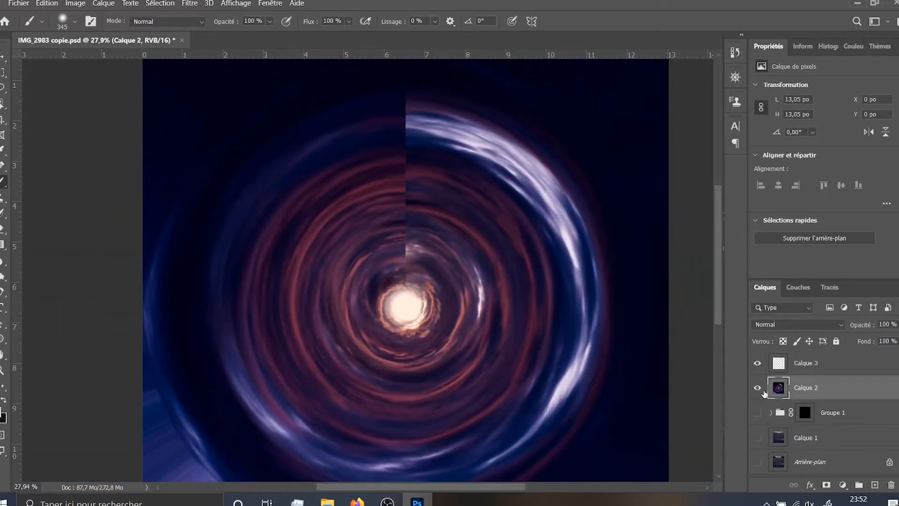
left_click_drag(594, 350, 587, 333)
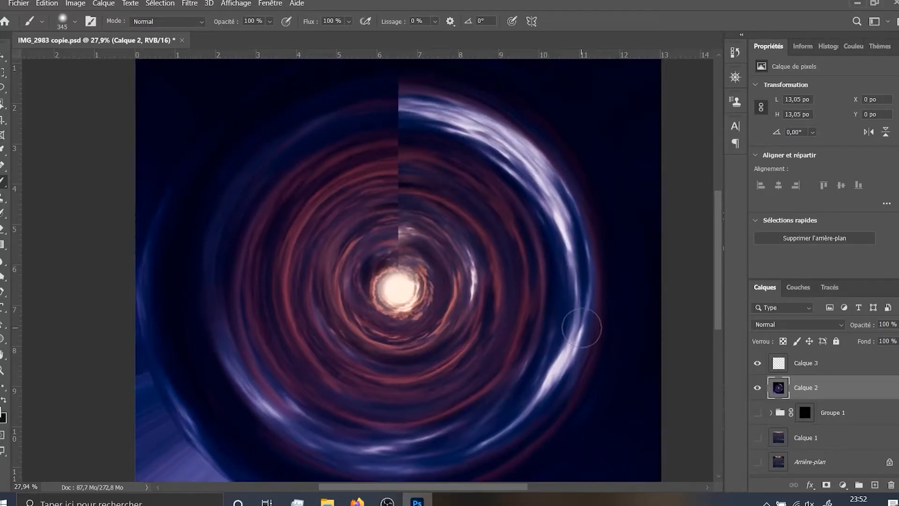
key("ctrl+j")
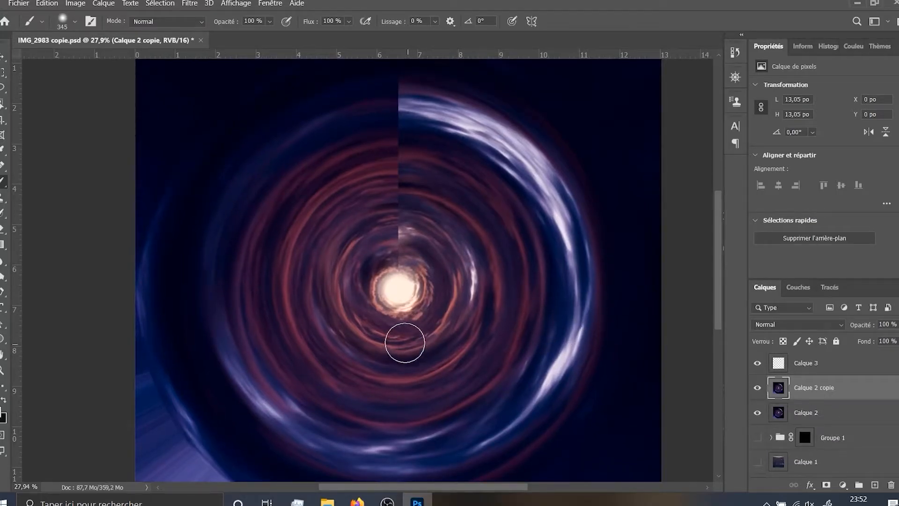
scroll(402, 323, "down", 3)
key("ctrl+t")
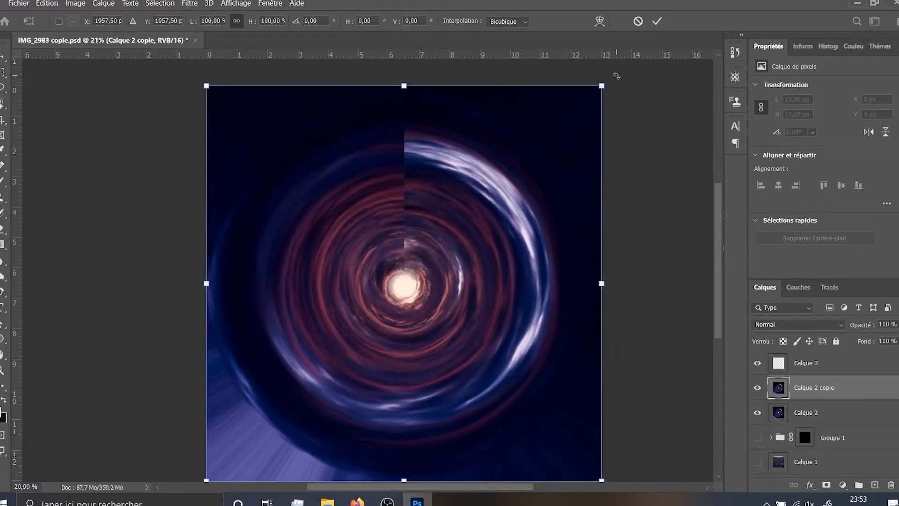
left_click_drag(616, 75, 393, 117)
key("ctrl+z")
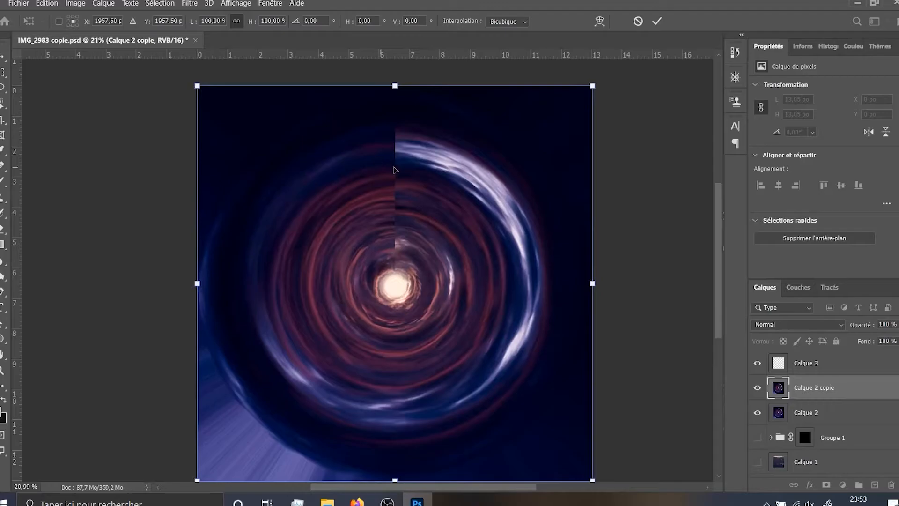
key("Escape")
left_click_drag(461, 171, 465, 160)
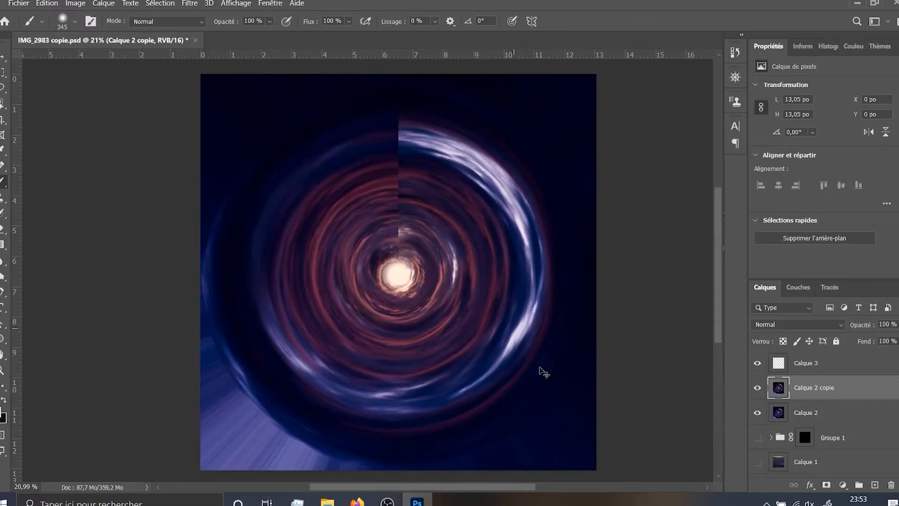
Flip Calque 2 copie horizontally and rotate it about its centre until its seam points towards the image's upper-right corner
key("ctrl+t")
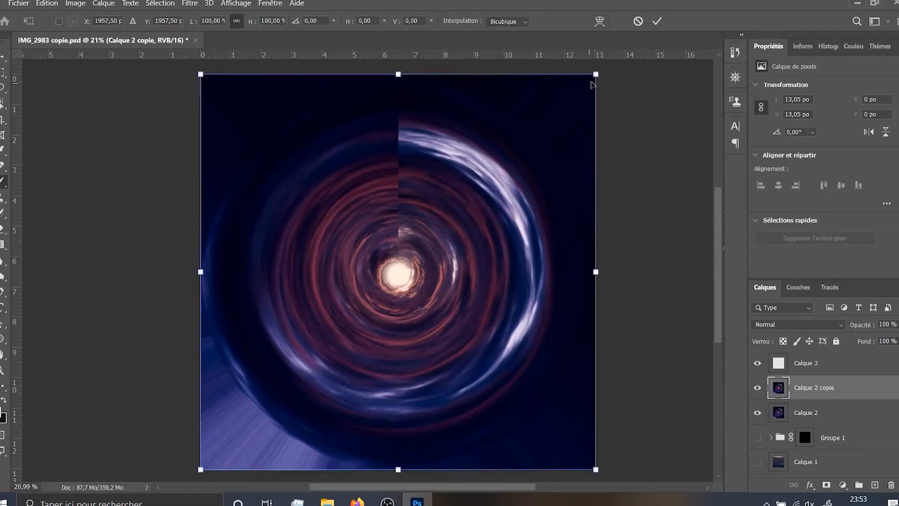
left_click_drag(634, 120, 369, 119)
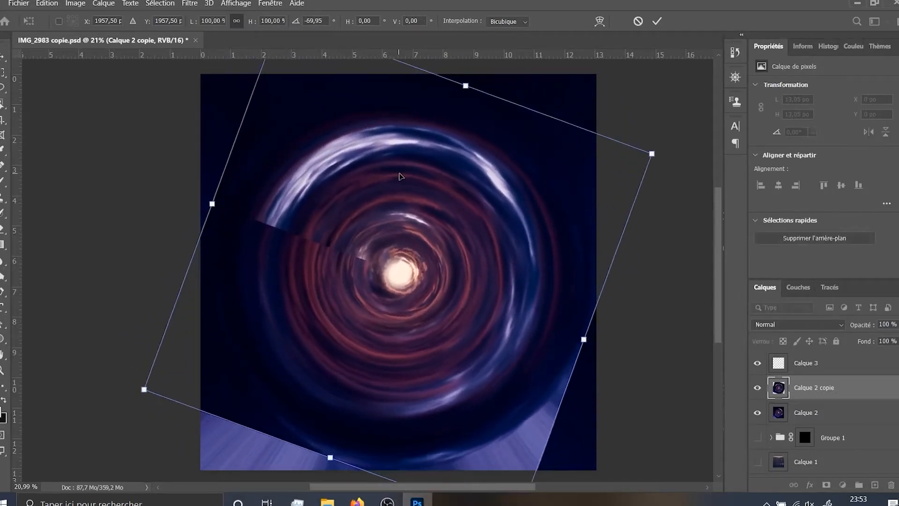
right_click(400, 176)
left_click(440, 375)
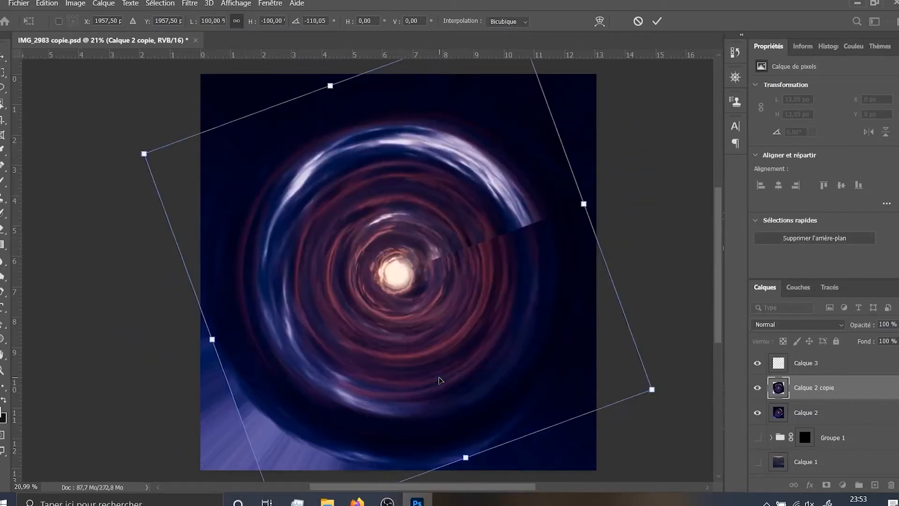
left_click_drag(275, 81, 209, 110)
key("Return")
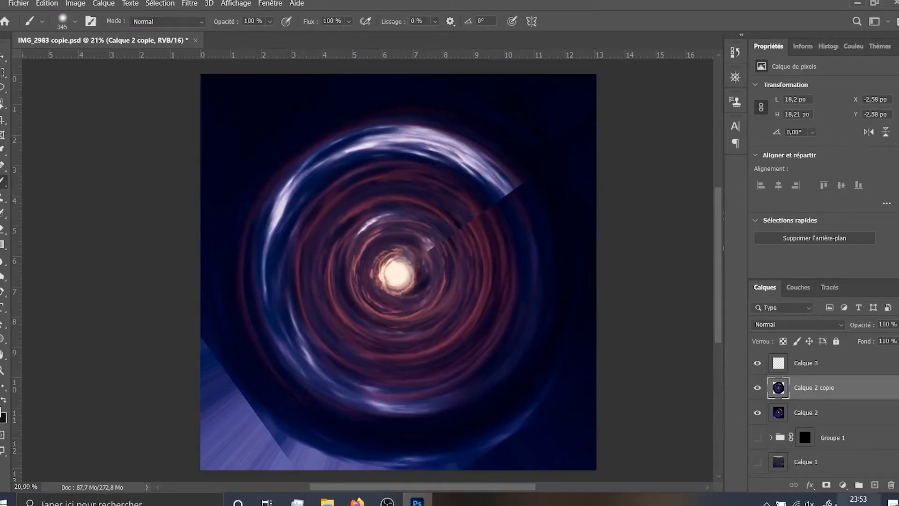
Add a black layer mask to Calque 2 copie and paint white along the vertical seam above the bright centre
left_click(826, 487)
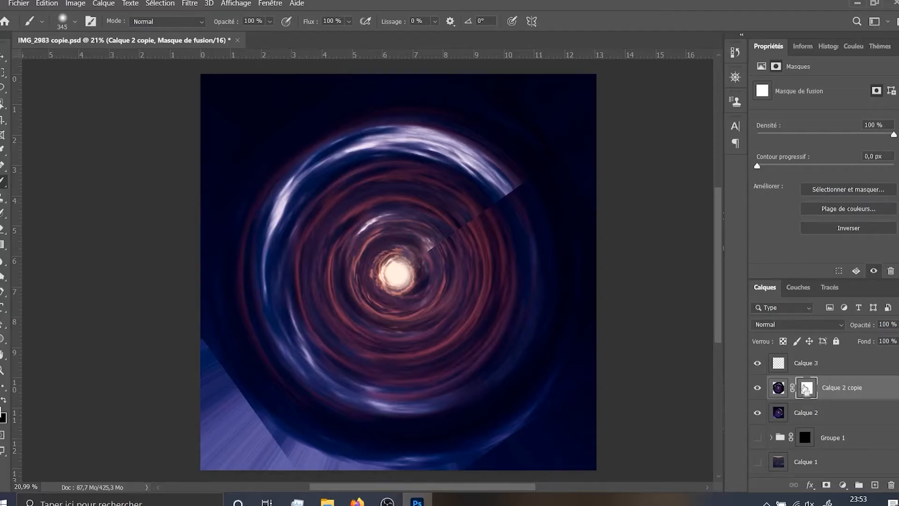
key("ctrl+i")
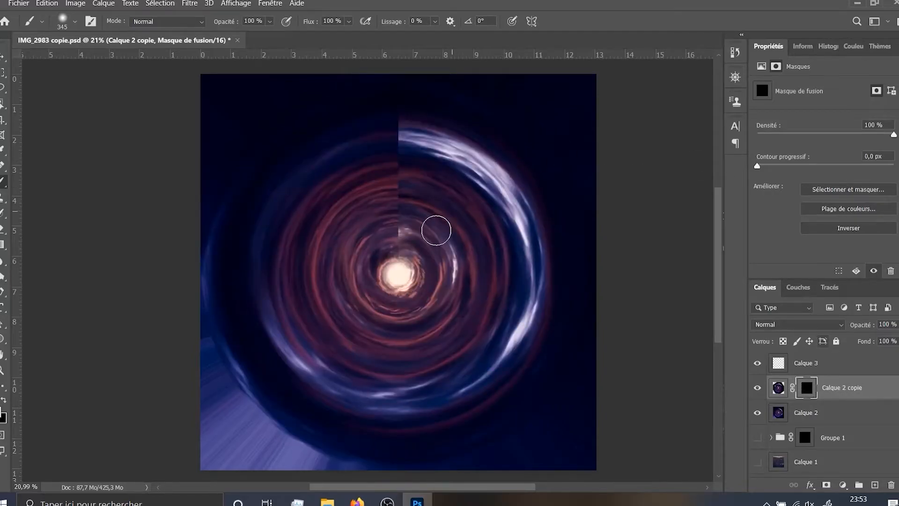
scroll(356, 244, "up", 5)
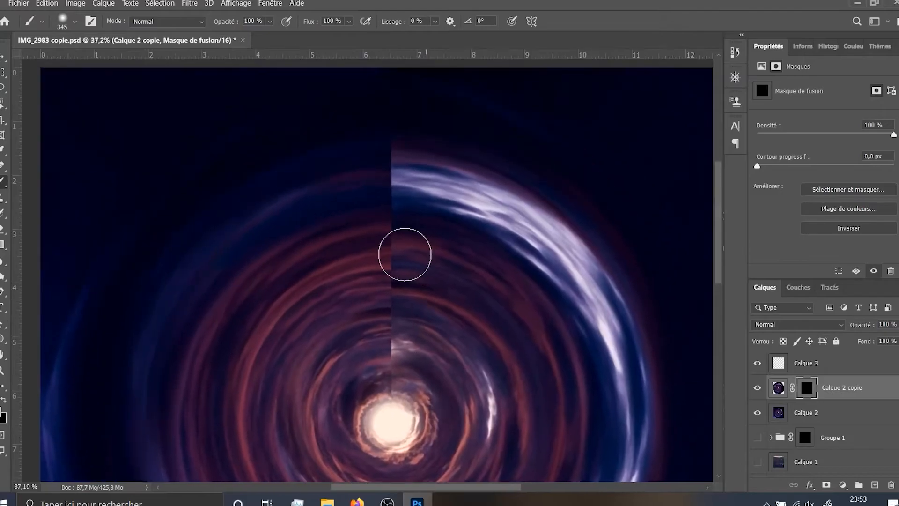
mouse_move(396, 163)
left_mouse_down()
mouse_move(423, 196)
mouse_move(461, 191)
mouse_move(470, 176)
mouse_move(446, 16)
left_mouse_up()
key("ctrl+z")
mouse_move(413, 187)
left_mouse_down()
mouse_move(398, 206)
mouse_move(405, 260)
mouse_move(403, 145)
mouse_move(402, 286)
mouse_move(404, 110)
left_mouse_up()
mouse_move(404, 72)
left_mouse_down()
mouse_move(422, 310)
mouse_move(539, 298)
mouse_move(386, 301)
mouse_move(395, 84)
mouse_move(427, 5)
mouse_move(448, 5)
left_mouse_up()
scroll(445, 197, "down", 2)
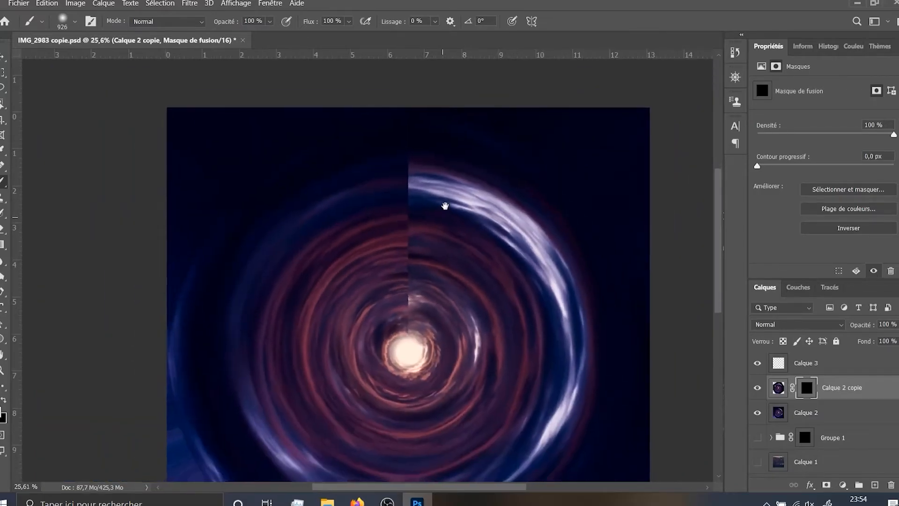
left_click_drag(445, 206, 447, 198)
mouse_move(427, 166)
left_mouse_down()
mouse_move(408, 165)
mouse_move(406, 155)
mouse_move(411, 284)
mouse_move(401, 291)
left_mouse_up()
Refine the mask on Calque 2 copie, extending the bright outer arc and removing the leftover seam fragment near the inner rings
scroll(377, 300, "up", 2)
scroll(377, 300, "up", 1)
scroll(445, 237, "down", 4)
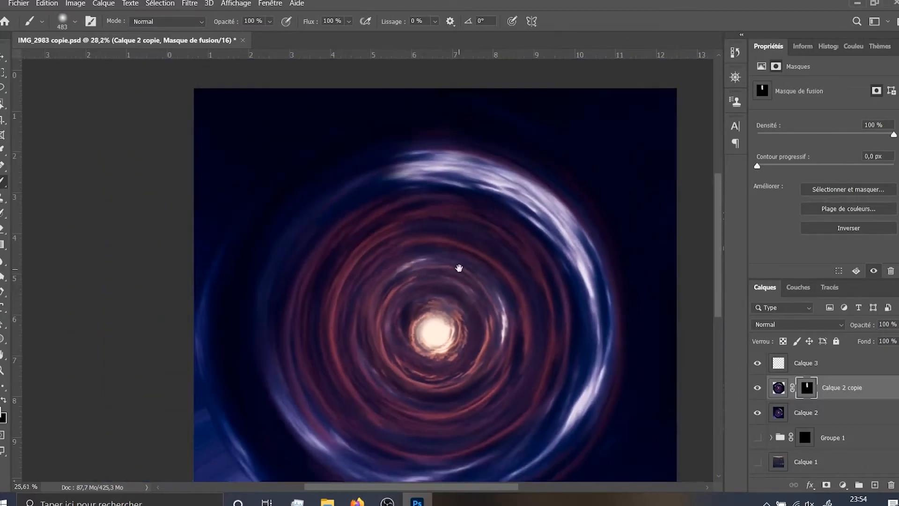
scroll(429, 243, "up", 3)
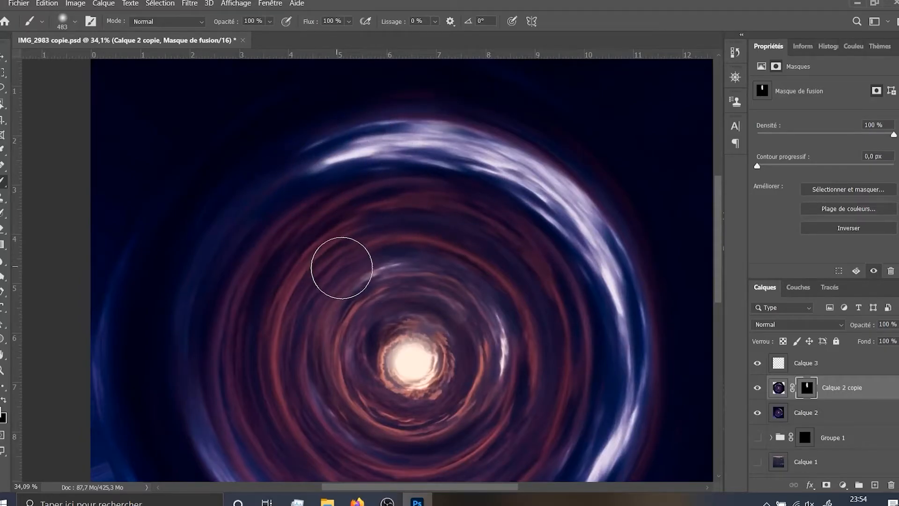
scroll(428, 247, "down", 4)
scroll(477, 240, "up", 4)
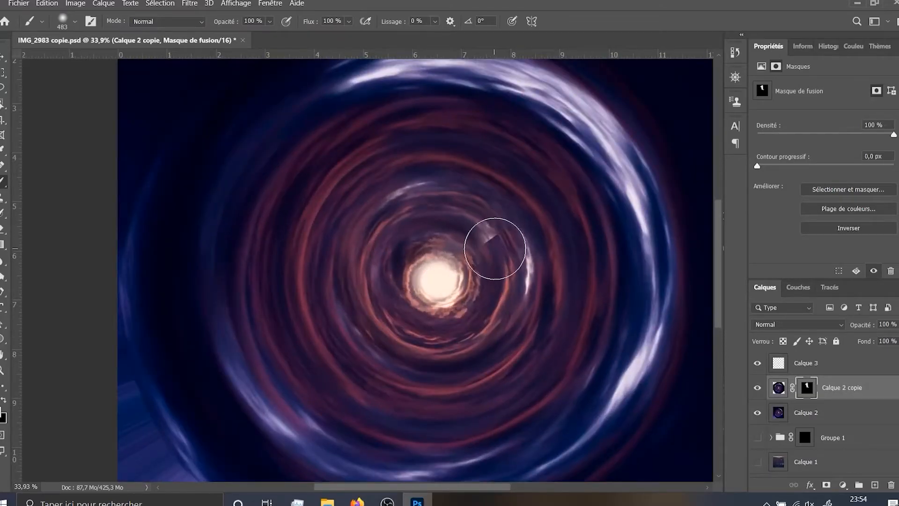
scroll(500, 239, "up", 3)
scroll(491, 225, "up", 3)
left_click_drag(526, 225, 464, 234)
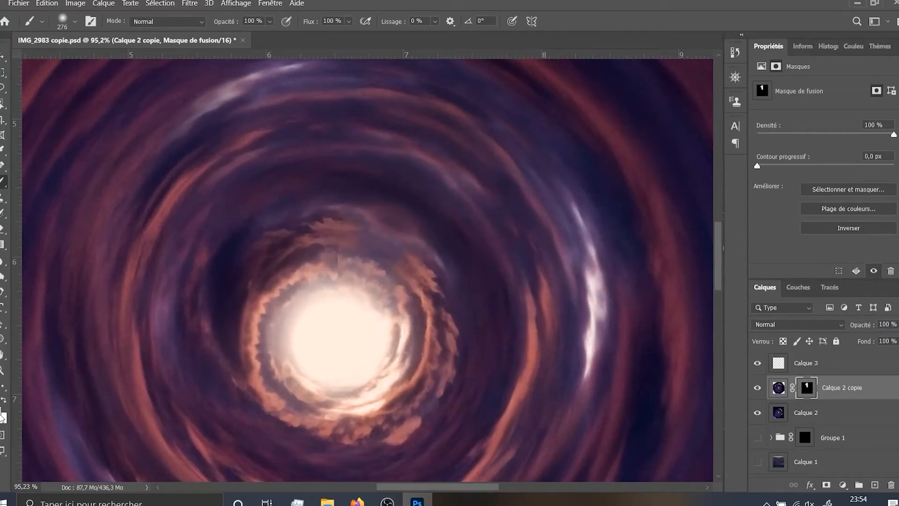
key("x")
Inspect the mask of Calque 2 copie on its own, and return to the whole blended swirl
scroll(461, 351, "down", 4)
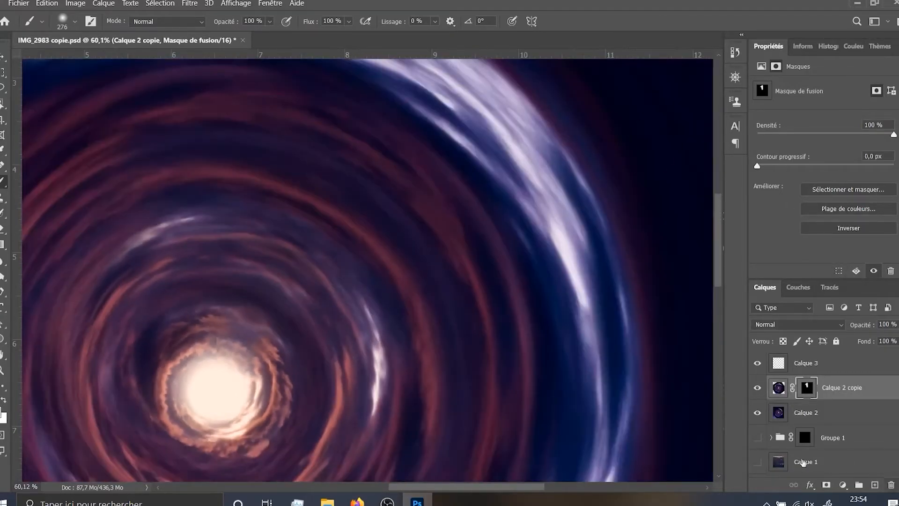
left_click(810, 397, "alt")
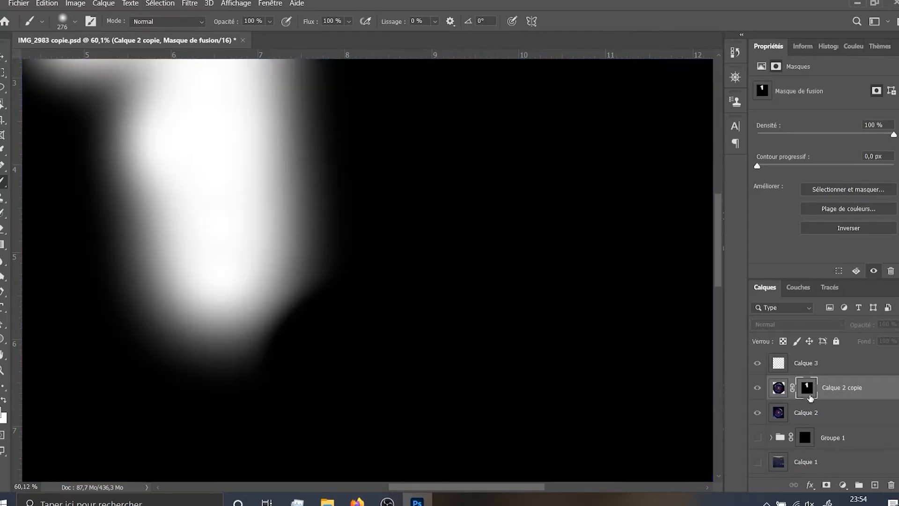
left_click(810, 396, "alt")
scroll(196, 275, "down", 5)
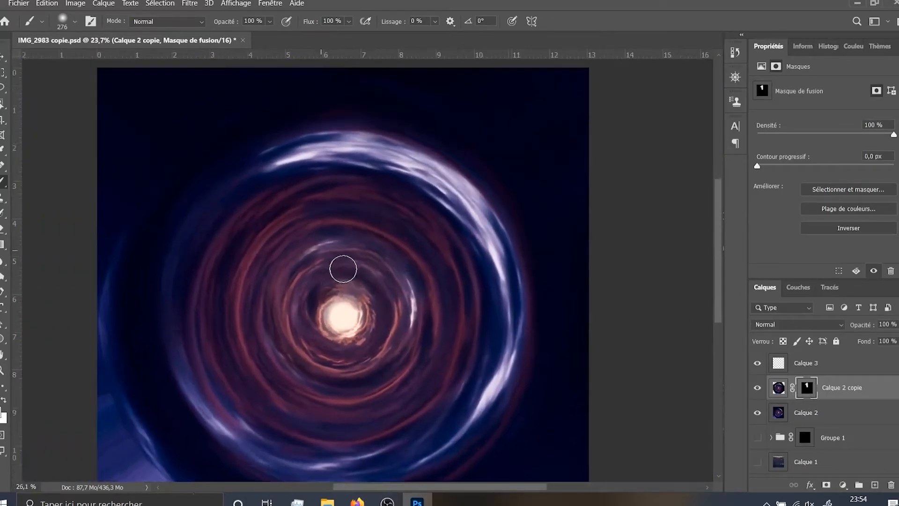
left_click_drag(347, 267, 389, 224)
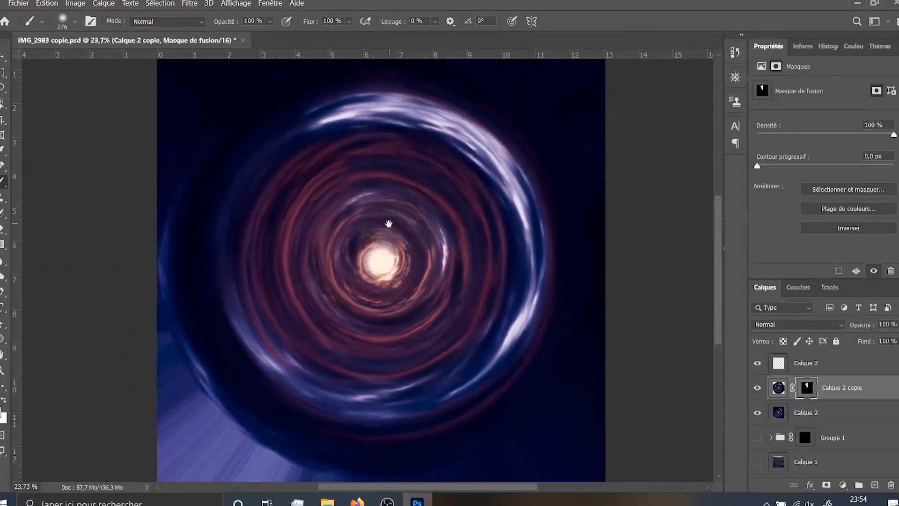
Hide Calque 3 and stamp the visible layers into a new merged layer above Calque 2 copie
left_click(791, 365)
left_click(759, 366)
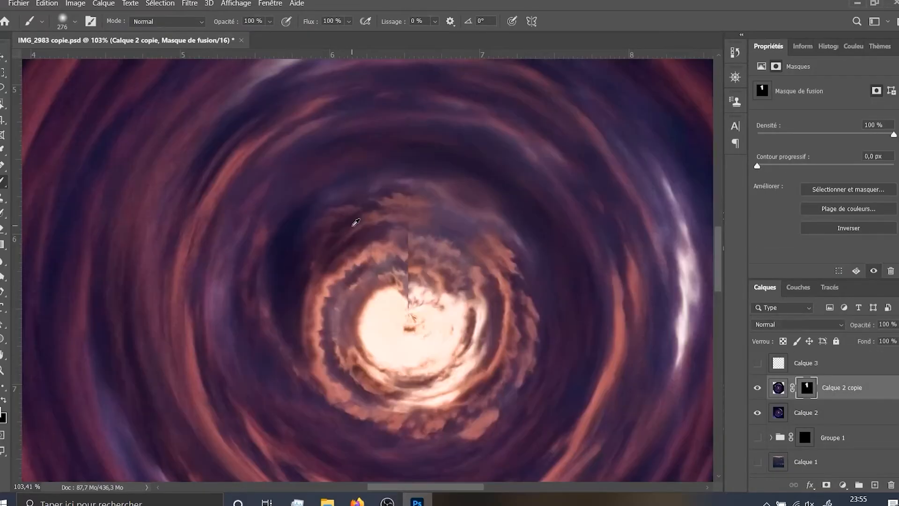
mouse_move(420, 240)
left_mouse_down()
mouse_move(395, 245)
mouse_move(384, 229)
mouse_move(401, 241)
mouse_move(407, 286)
mouse_move(415, 281)
mouse_move(404, 186)
mouse_move(405, 228)
left_mouse_up()
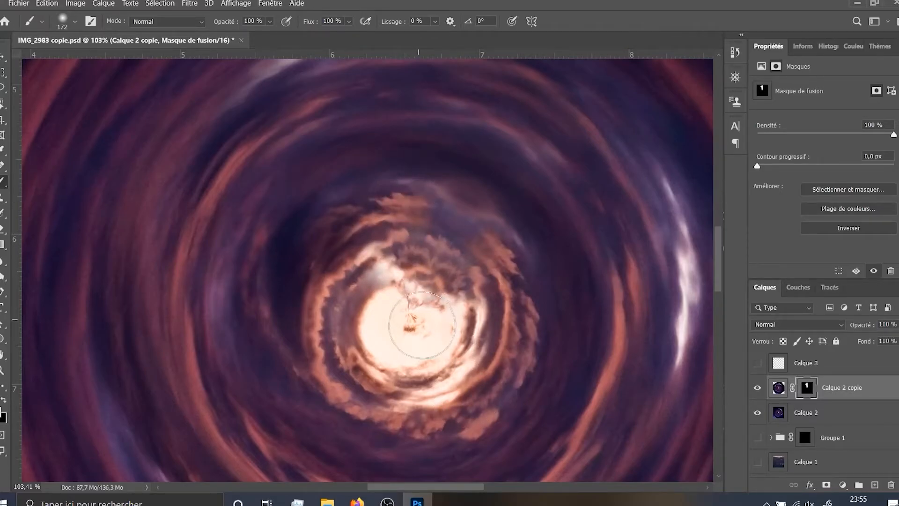
key("ctrl+shift+alt+e")
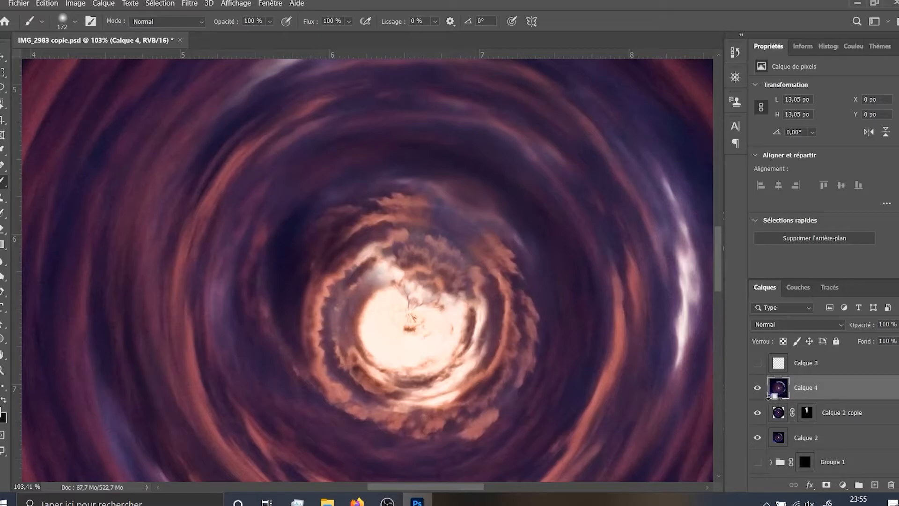
scroll(414, 300, "up", 2)
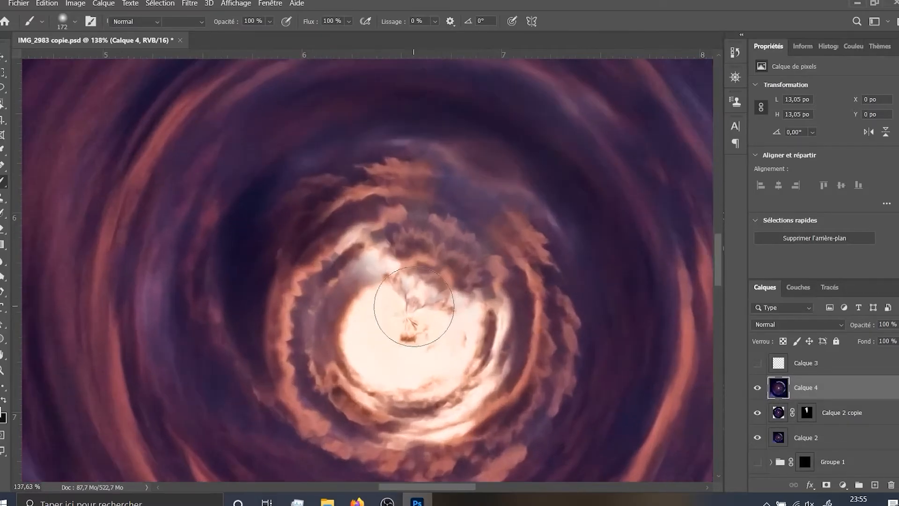
Heal the leftover seam marks in the bright centre of Calque 4 with the Spot Healing Brush
key("j")
mouse_move(401, 331)
left_mouse_down()
mouse_move(418, 310)
mouse_move(392, 332)
mouse_move(414, 354)
mouse_move(407, 325)
mouse_move(384, 325)
mouse_move(425, 329)
mouse_move(392, 336)
mouse_move(426, 330)
mouse_move(406, 319)
mouse_move(421, 330)
mouse_move(394, 296)
mouse_move(424, 328)
mouse_move(409, 290)
mouse_move(393, 291)
mouse_move(412, 310)
left_mouse_up()
key("ctrl+z")
scroll(465, 333, "down", 5)
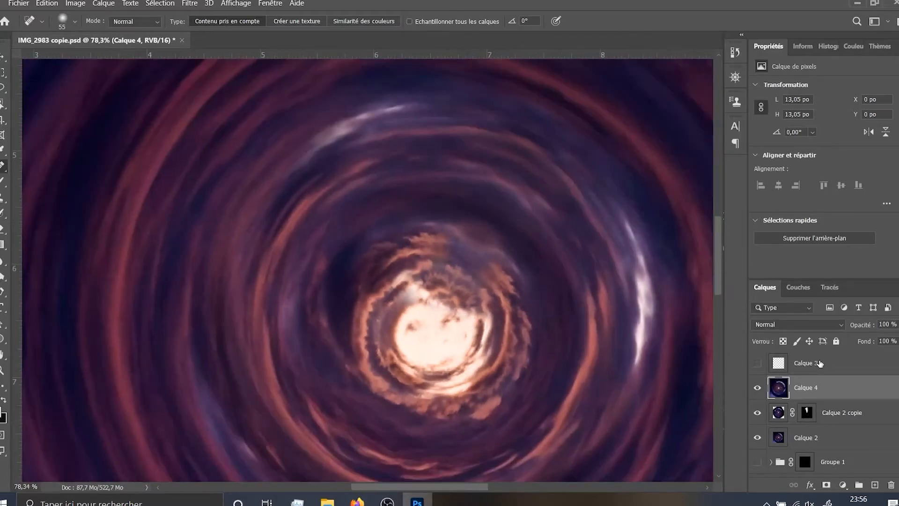
Show and select Calque 3, and stamp all visible layers into a new merged layer above it
left_click(757, 363)
left_click(806, 363)
scroll(485, 331, "down", 6)
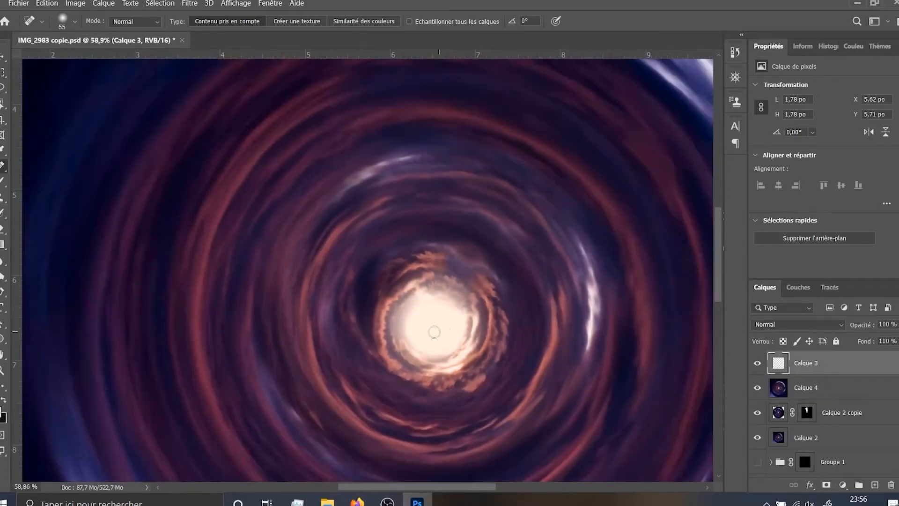
scroll(485, 332, "down", 3)
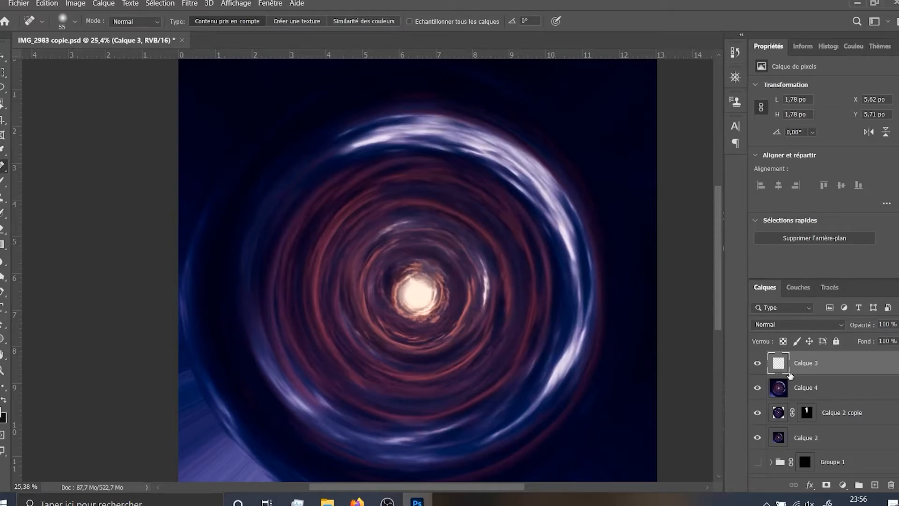
key("ctrl+shift+alt+e")
scroll(475, 277, "down", 2)
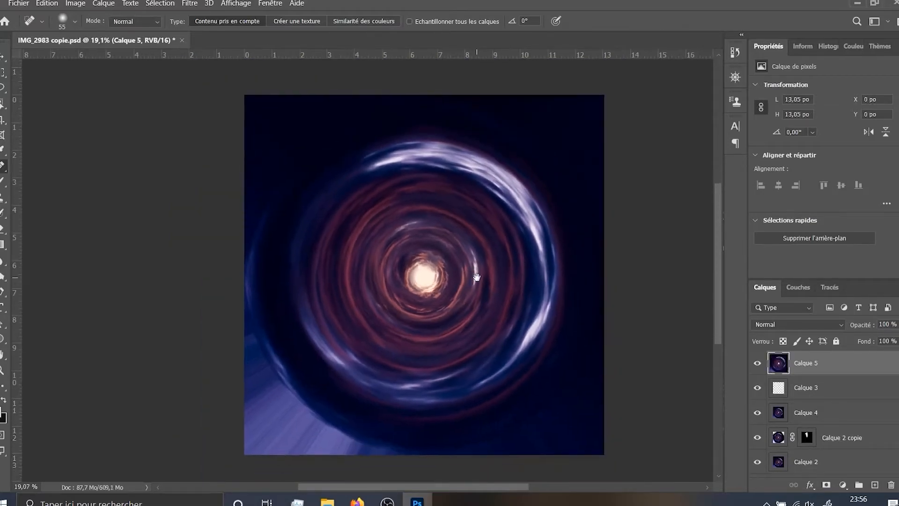
Apply a Radial Blur to Calque 5 with amount 26, Rotation mode and Normal quality
left_click(188, 3)
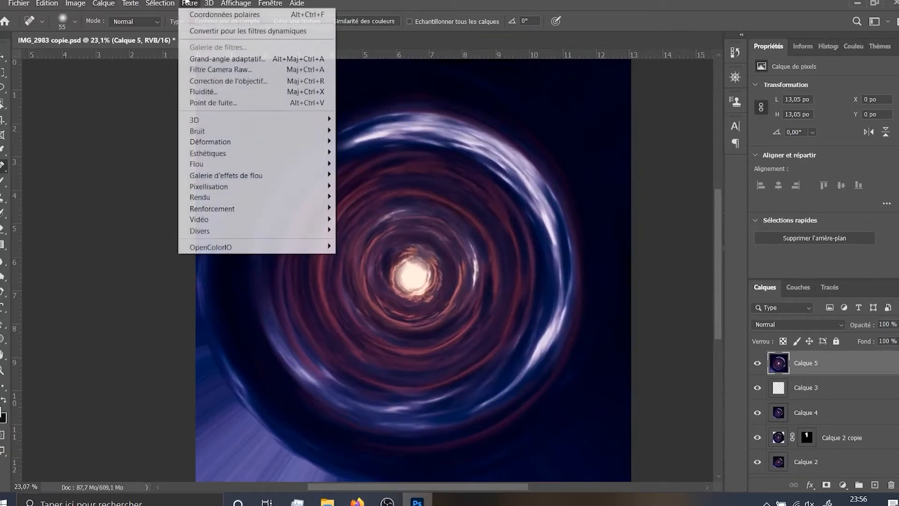
mouse_move(217, 164)
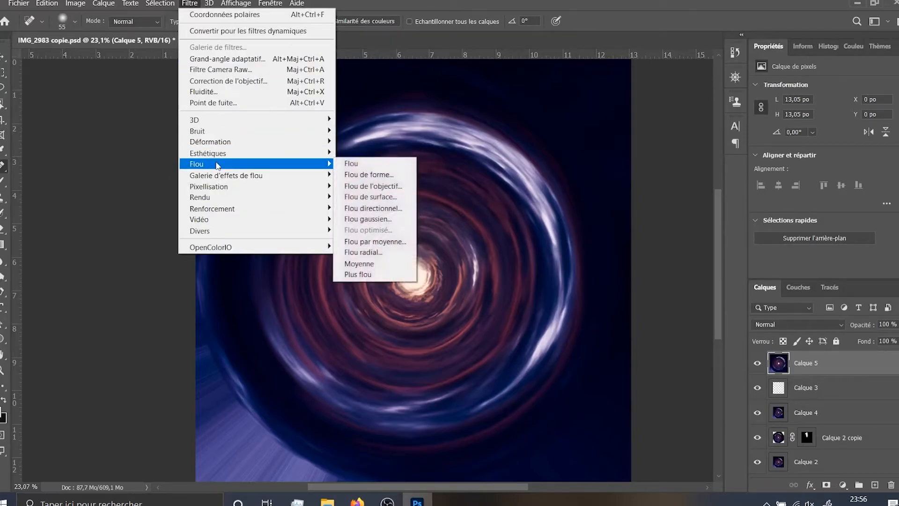
left_click(356, 252)
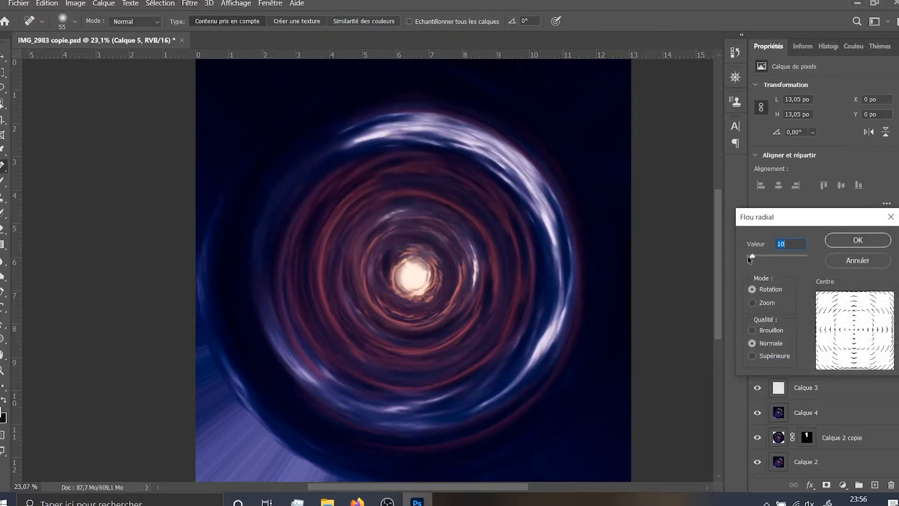
left_click_drag(752, 256, 762, 256)
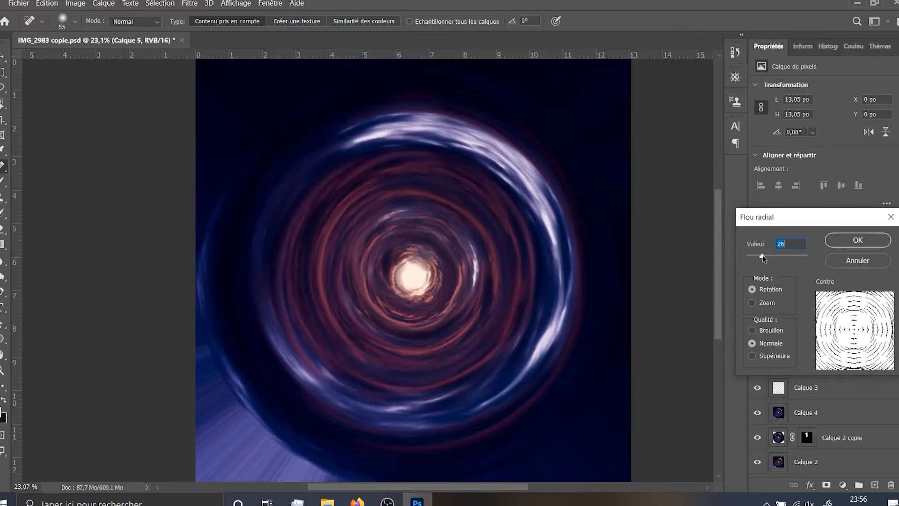
left_click(879, 240)
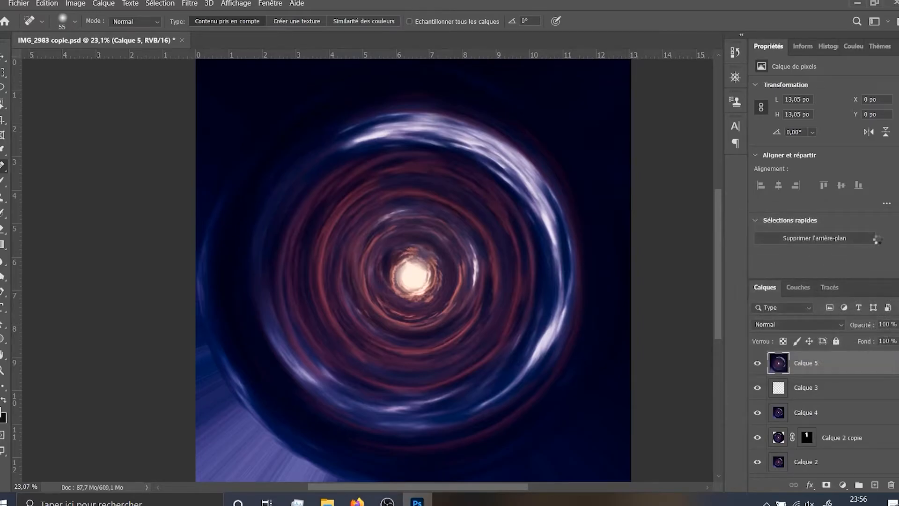
Examine the blurred swirl and compare it with the unblurred version by toggling the visibility of Calque 5
left_click_drag(407, 232, 409, 208)
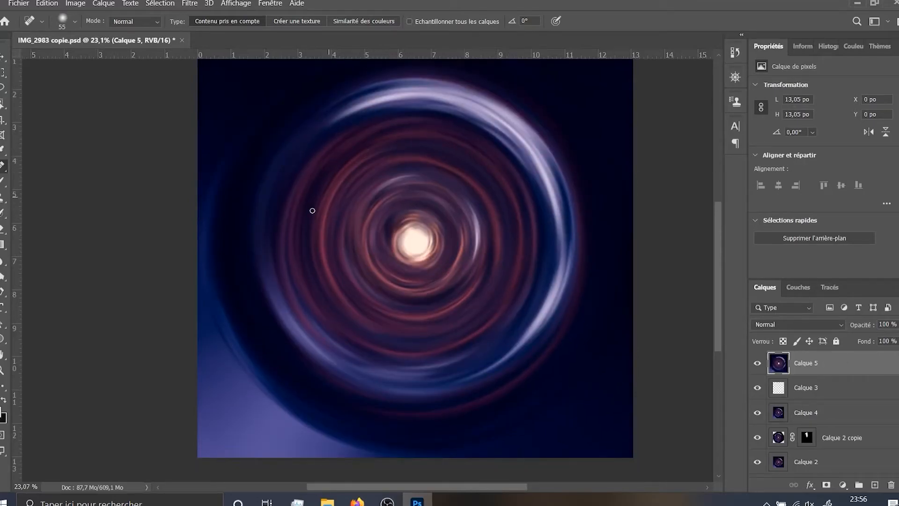
left_click_drag(492, 200, 473, 189)
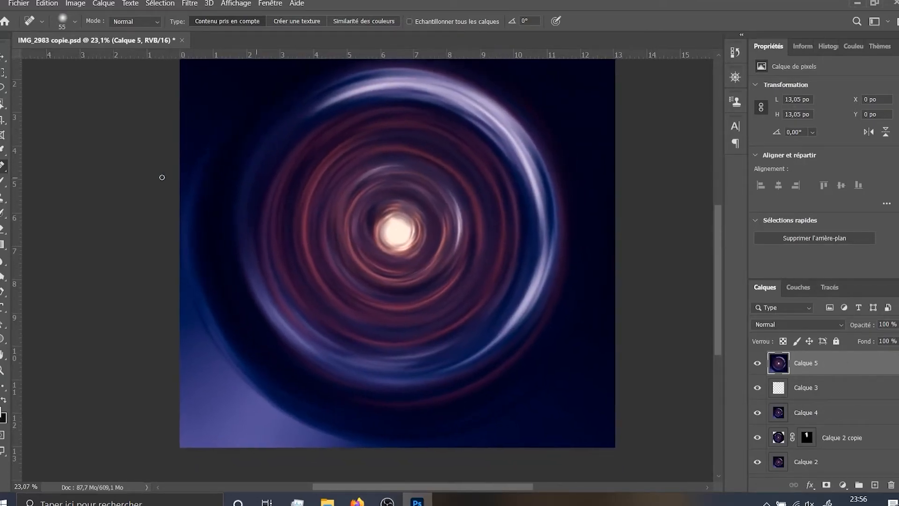
scroll(406, 178, "down", 3)
left_click_drag(412, 179, 397, 245)
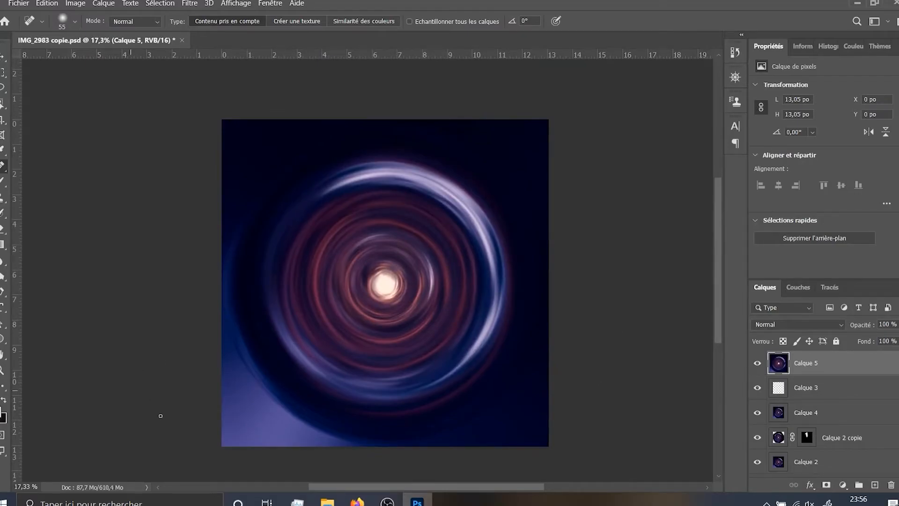
scroll(245, 411, "up", 3)
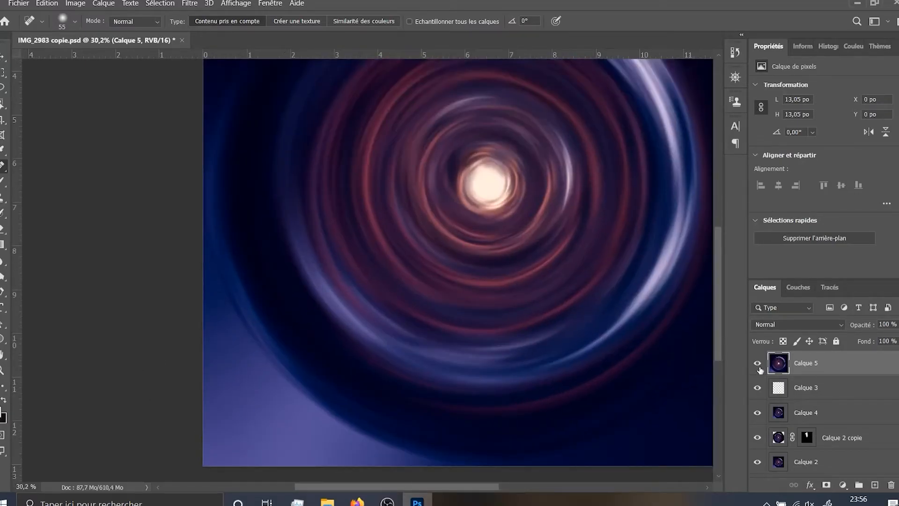
left_click(758, 364)
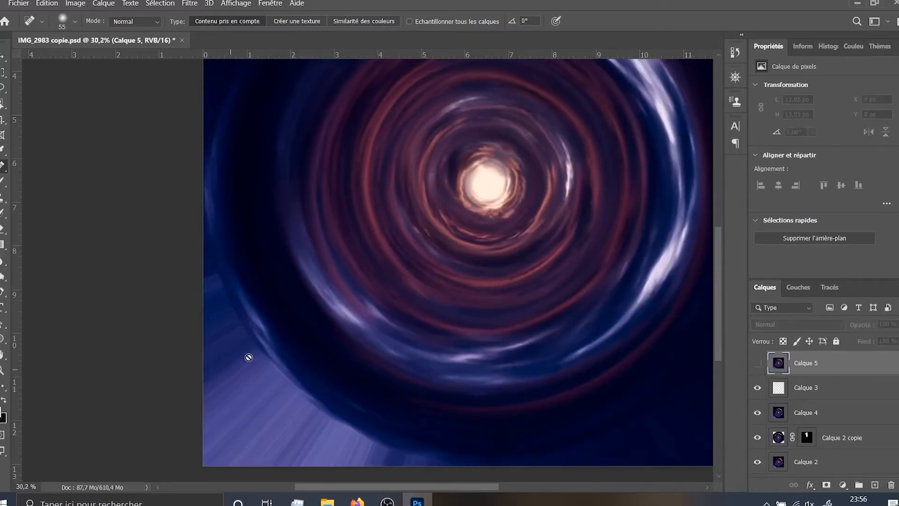
left_click(757, 363)
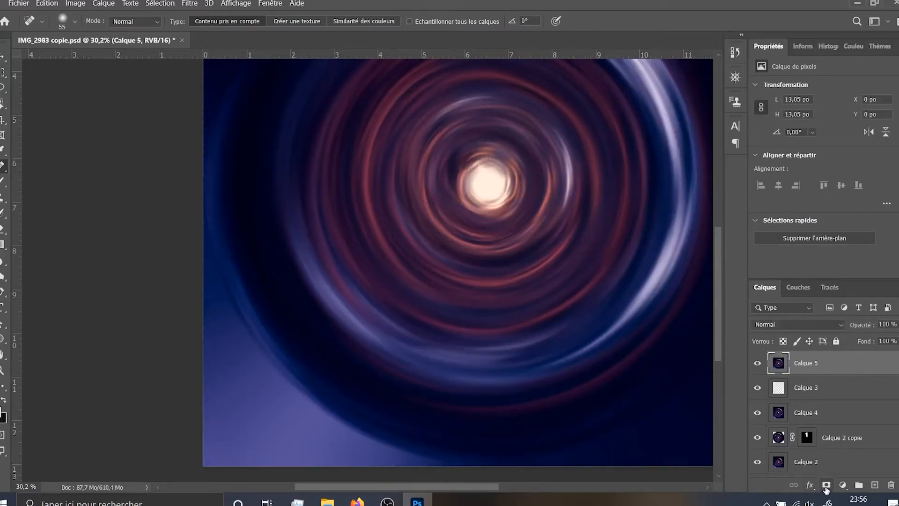
Add a layer mask to Calque 5 and draw a circular selection about 13 inches across, spanning the whole canvas
left_click(826, 485)
scroll(552, 327, "down", 4)
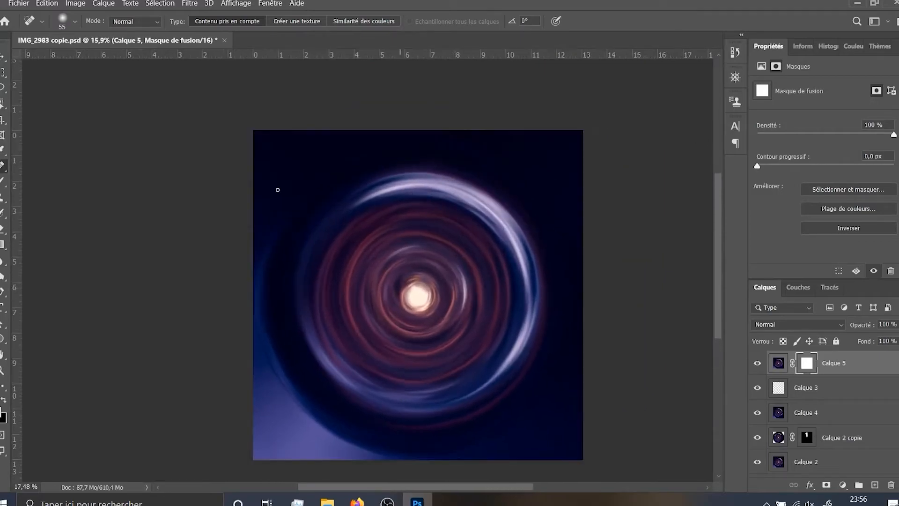
left_click(2, 72)
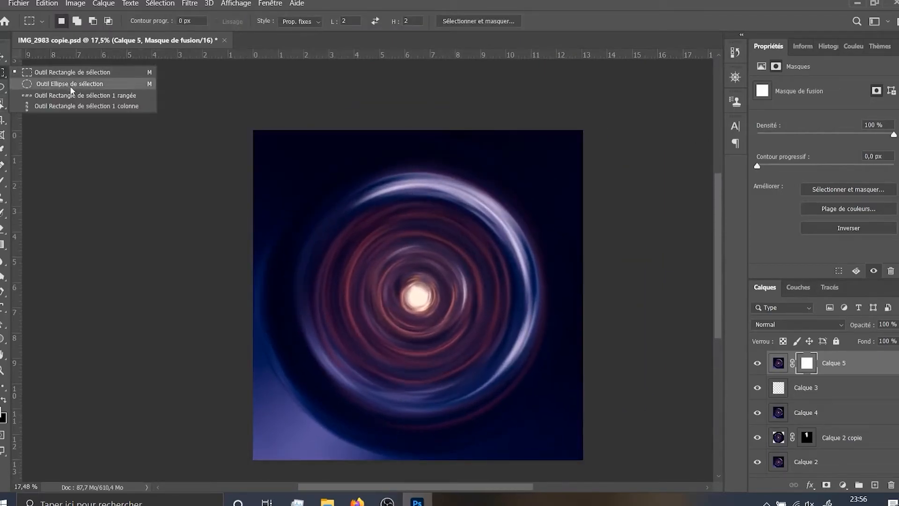
left_click(70, 84)
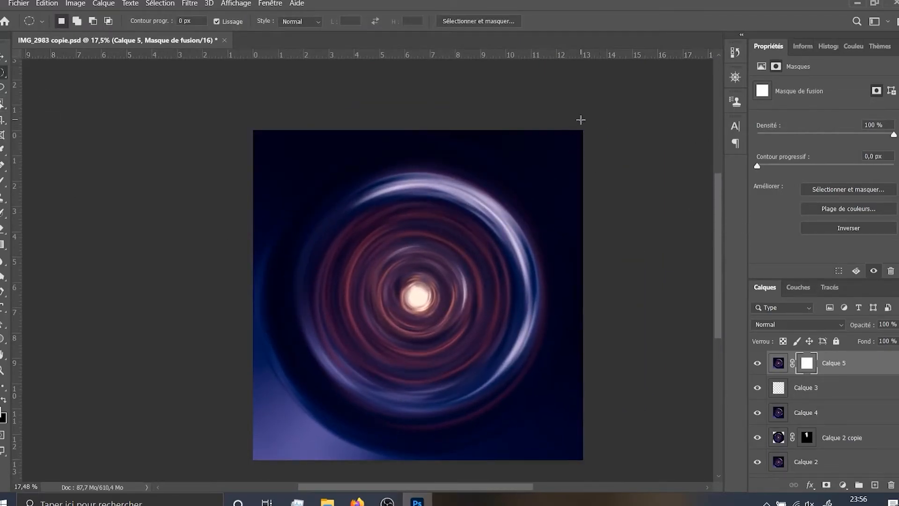
left_click_drag(583, 129, 253, 459)
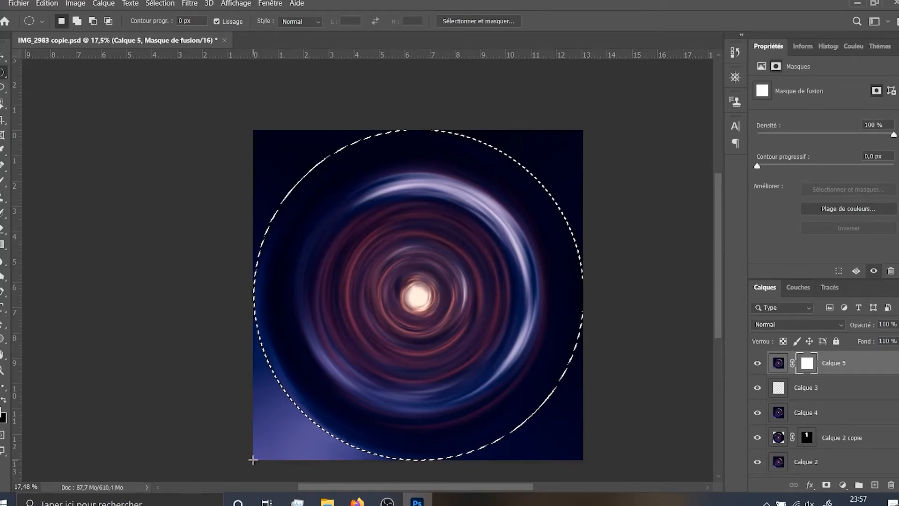
Paint the inside of the circular selection black on the mask of Calque 5, and remove the selection
key("b")
key("x")
left_click_drag(272, 342, 327, 342)
mouse_move(293, 451)
left_mouse_down()
mouse_move(309, 448)
mouse_move(343, 410)
left_mouse_up()
scroll(295, 323, "down", 3)
left_click_drag(281, 339, 294, 497)
left_click_drag(277, 399, 273, 330)
mouse_move(403, 394)
left_mouse_down()
mouse_move(550, 343)
mouse_move(468, 295)
mouse_move(417, 152)
mouse_move(452, 333)
mouse_move(515, 340)
left_mouse_up()
left_click_drag(399, 399, 254, 340)
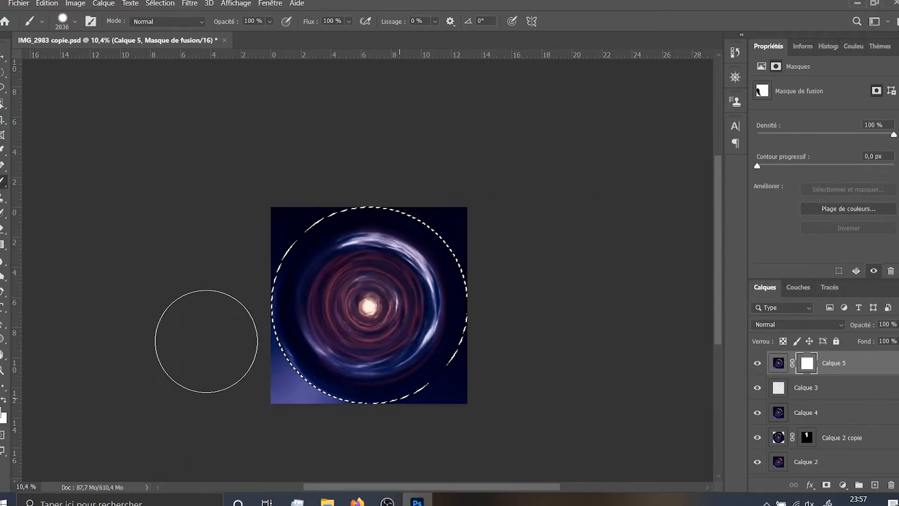
key("ctrl+d")
Examine the masked swirl with Calque 5 hidden and shown, comparing the corners and the circle's edge
left_click_drag(321, 314, 513, 265)
scroll(517, 271, "up", 2)
scroll(516, 272, "down", 2)
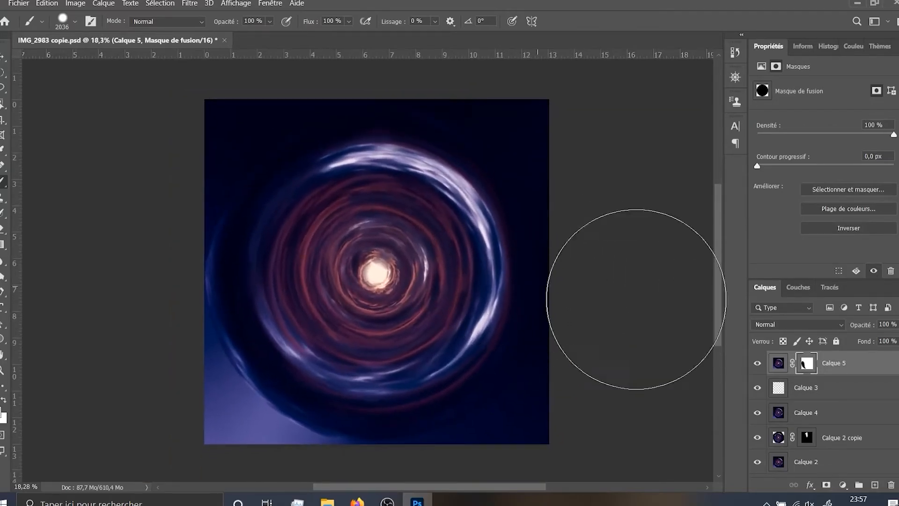
left_click(763, 362)
left_click(763, 362)
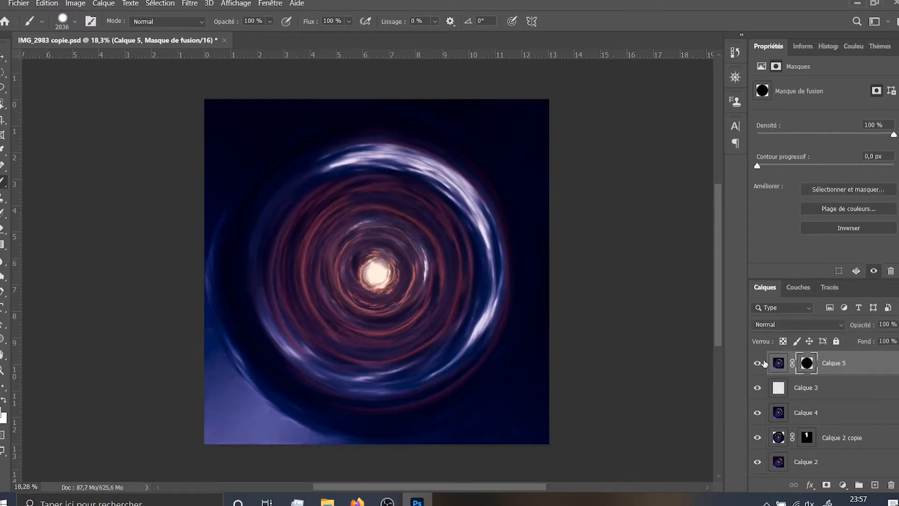
left_click_drag(374, 354, 373, 352)
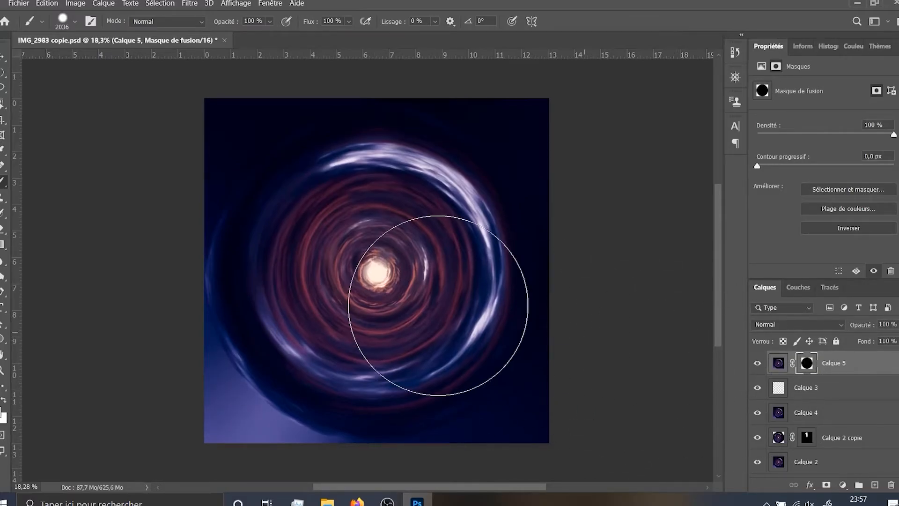
scroll(392, 285, "up", 2)
scroll(485, 291, "down", 3)
Stamp the visible layers into a new layer on top and open the Camera Raw filter on it
key("ctrl+alt+shift+e")
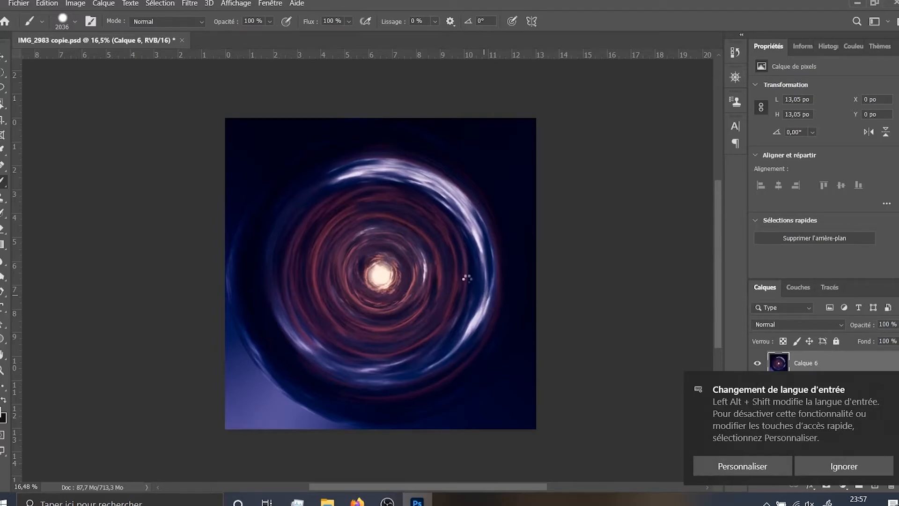
key("ctrl+shift+a")
scroll(741, 252, "up", 5)
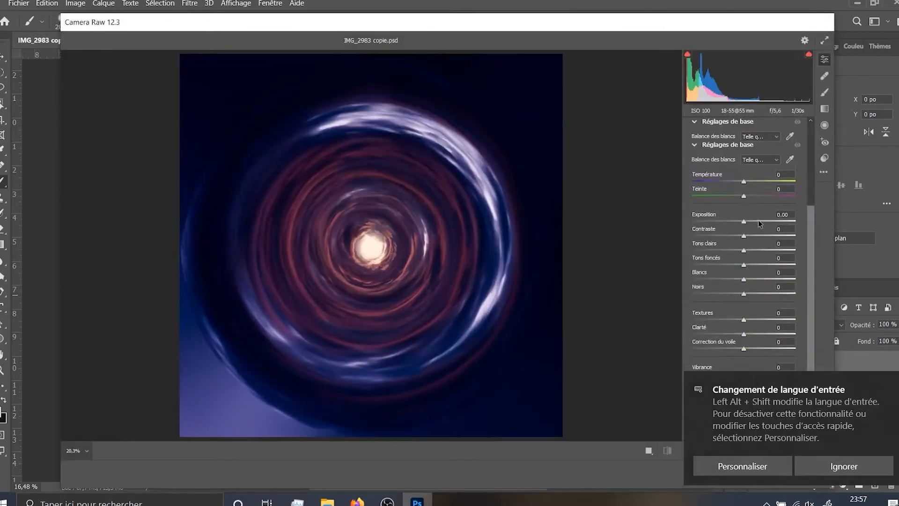
Set exposure +1.00, contrast +52, highlights +11, shadows +28, whites -8, blacks -20, texture +12, clarity +22 and dehaze -13
left_click_drag(744, 241, 742, 285)
scroll(742, 285, "down", 1)
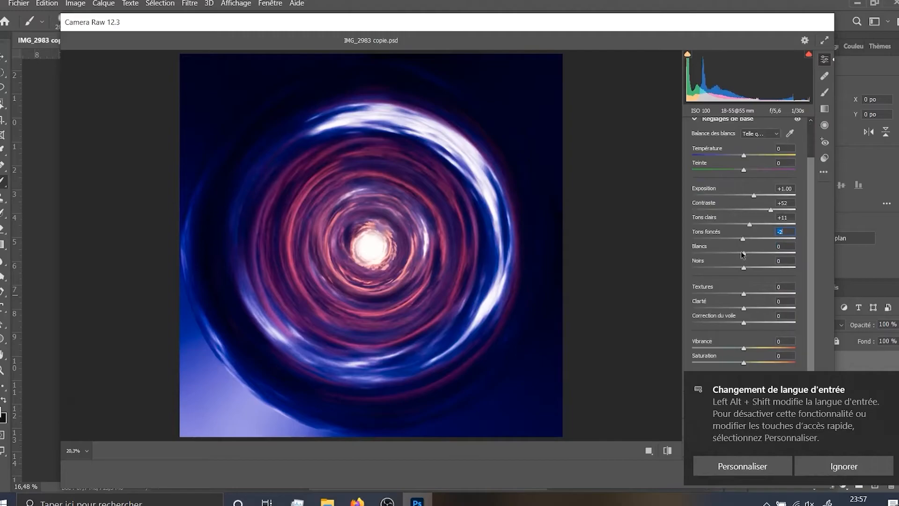
left_click_drag(742, 241, 737, 300)
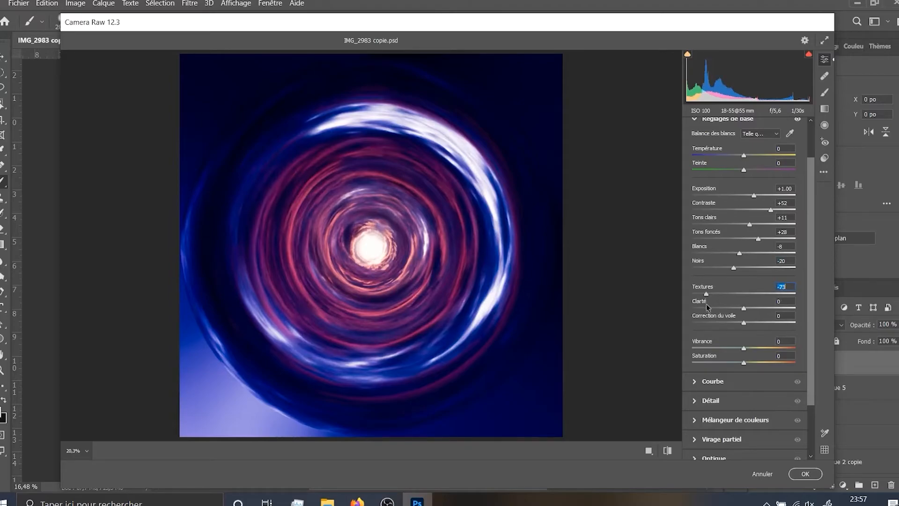
left_click_drag(705, 304, 738, 328)
scroll(702, 380, "down", 3)
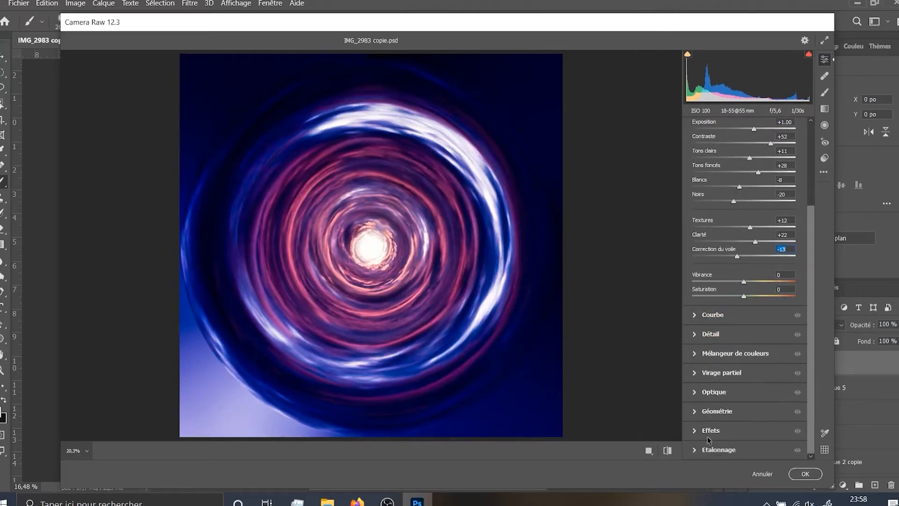
Try darkening the lower midtones with a tone curve point, and undo the curve change
left_click(703, 314)
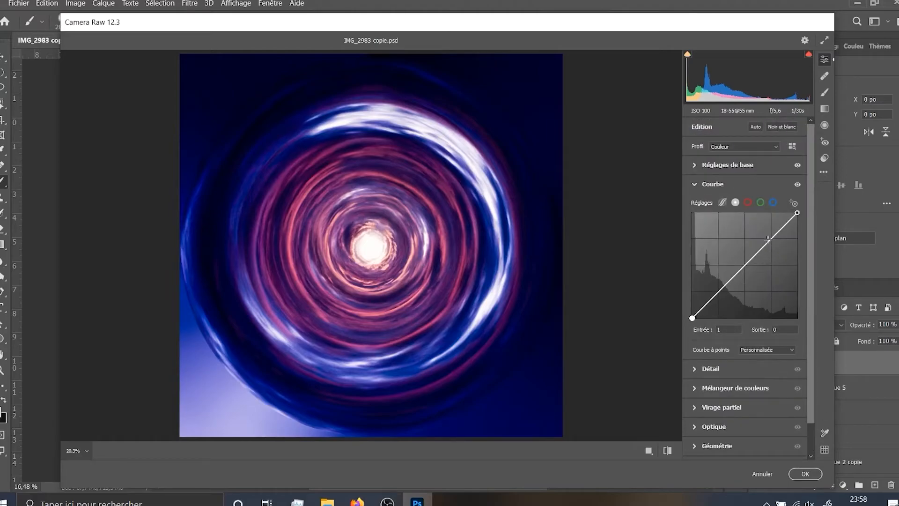
left_click(730, 290)
left_click(746, 270)
left_click_drag(746, 271, 732, 285)
key("Delete")
key("ctrl+z")
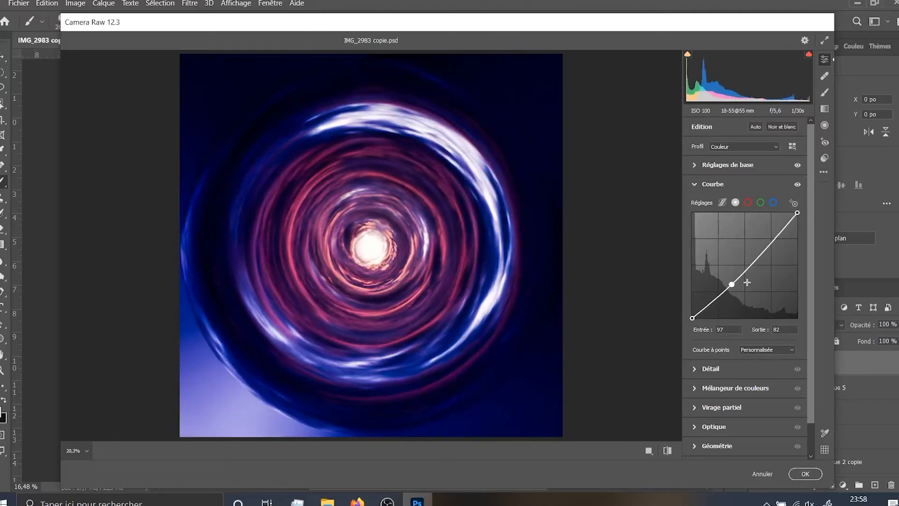
key("ctrl+z")
Try raising the sharpening amount in the detail settings, and reset it to 0
scroll(721, 352, "down", 2)
left_click(694, 333)
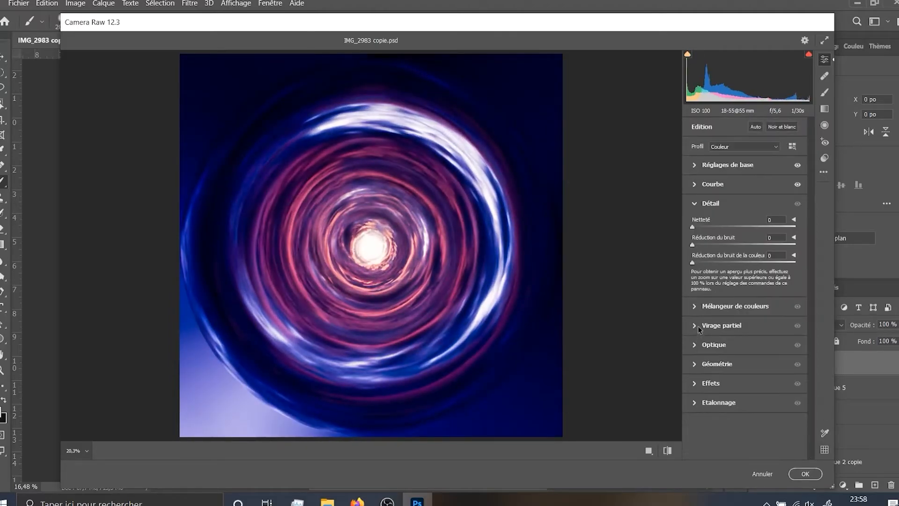
left_click_drag(692, 228, 783, 226)
type("0")
Try lowering the luminance of the reds in the colour mixer, and reset it
left_click(696, 307)
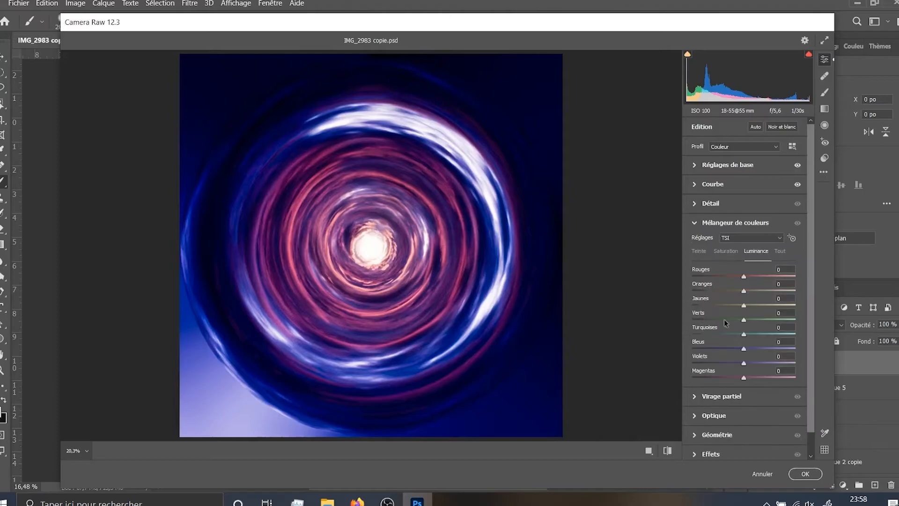
mouse_move(728, 276)
left_mouse_down()
mouse_move(796, 277)
mouse_move(715, 277)
left_mouse_up()
double_click(715, 277)
Try shifting the hue of the reds both ways, down to -100, and reset it to 0
left_click(722, 253)
left_click(702, 252)
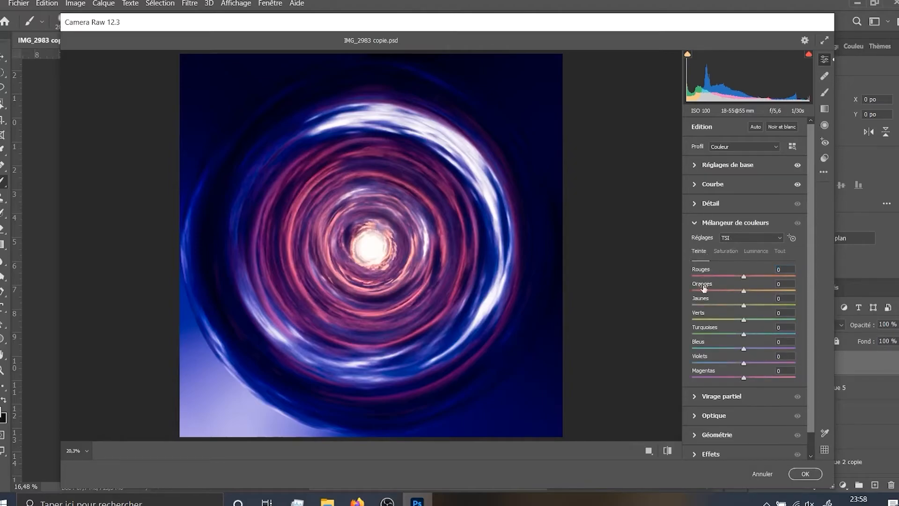
left_click_drag(743, 276, 793, 277)
scroll(373, 230, "up", 7)
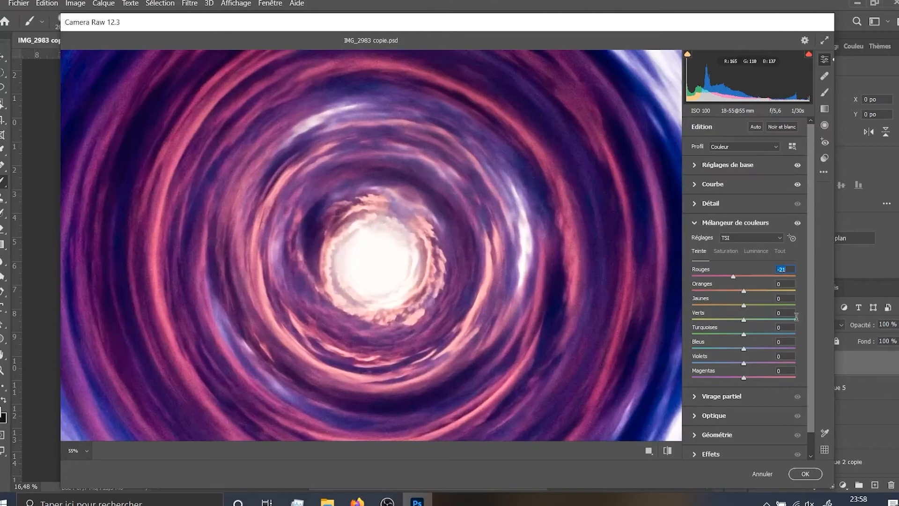
double_click(733, 276)
left_click_drag(742, 277, 622, 293)
type("0")
scroll(383, 225, "down", 5)
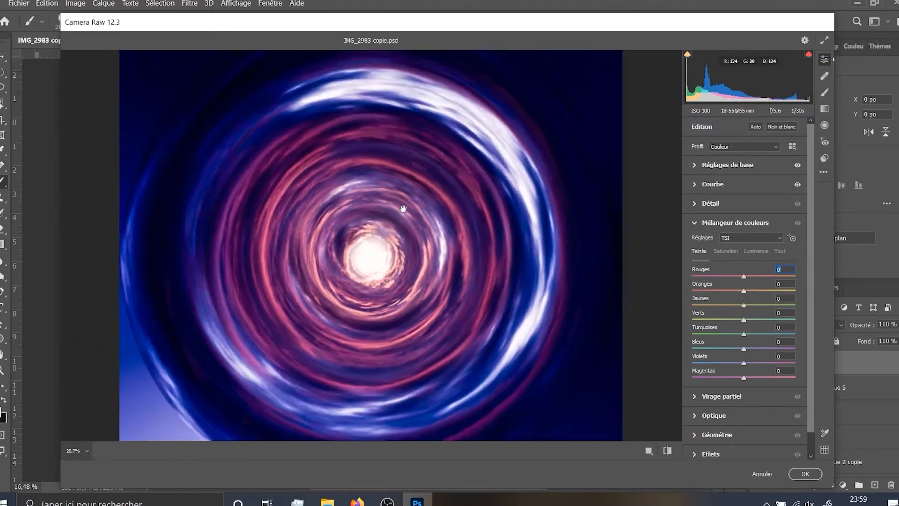
scroll(722, 401, "down", 1)
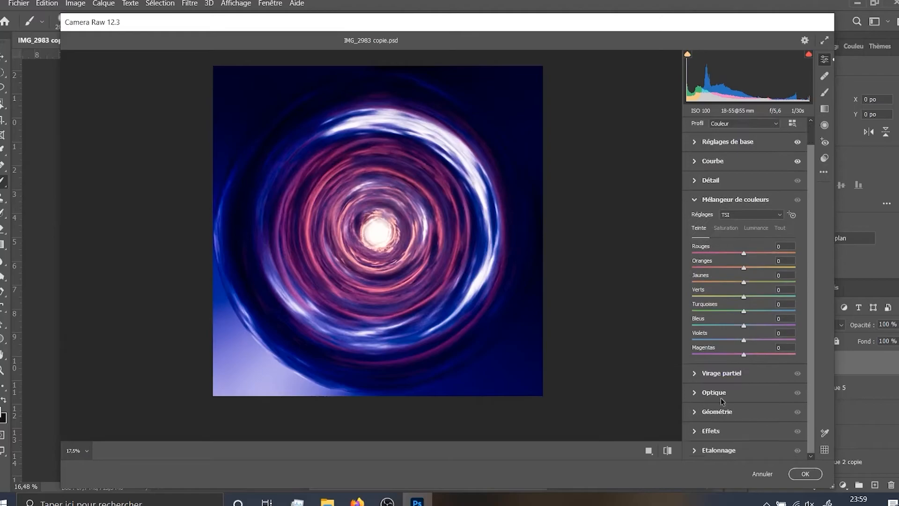
Tint the highlights with split toning, setting the highlight saturation to 17
left_click(694, 373)
left_click_drag(693, 288, 729, 299)
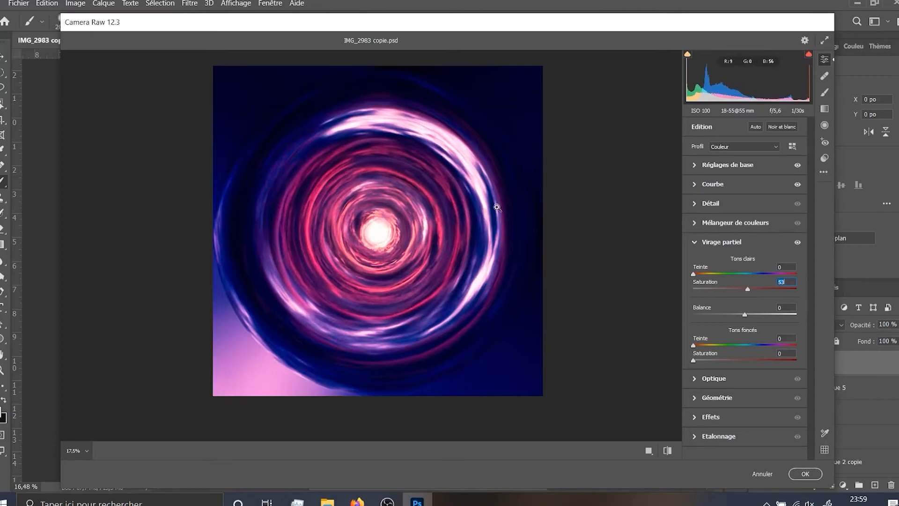
left_click(362, 170)
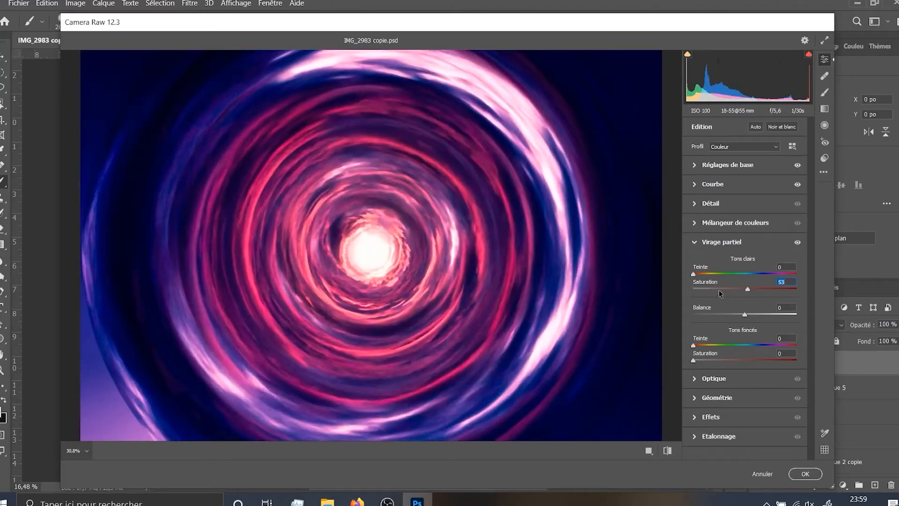
left_click_drag(725, 289, 710, 306)
left_click(340, 232)
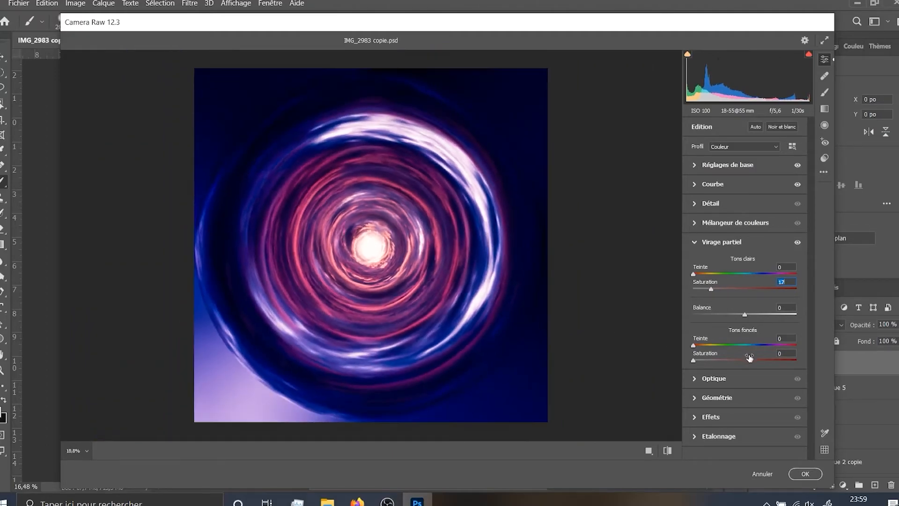
Set the split toning saturation of the shadows to 7
mouse_move(694, 363)
left_mouse_down()
mouse_move(740, 363)
mouse_move(697, 363)
left_mouse_up()
mouse_move(705, 360)
left_mouse_down()
mouse_move(731, 364)
mouse_move(701, 372)
left_mouse_up()
scroll(517, 305, "down", 1)
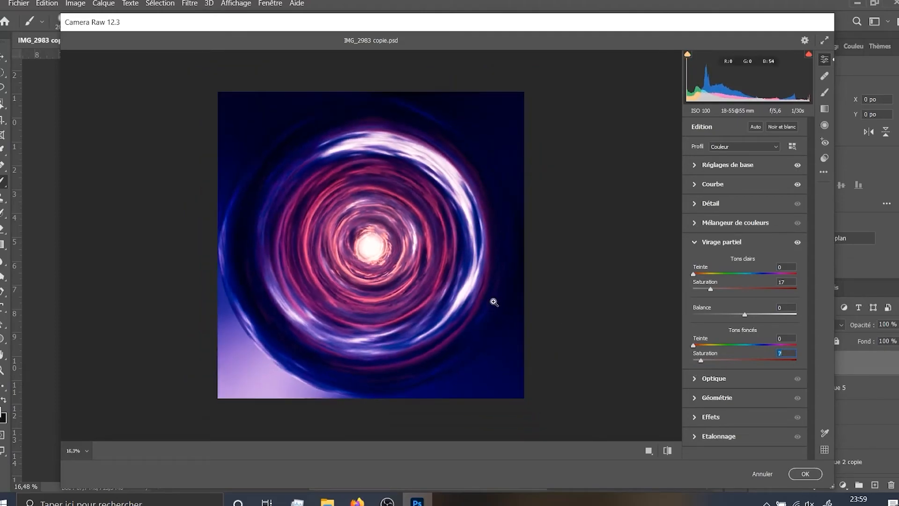
Try the distortion and vignette corrections in the optics settings, and reset both to 0
left_click(696, 384)
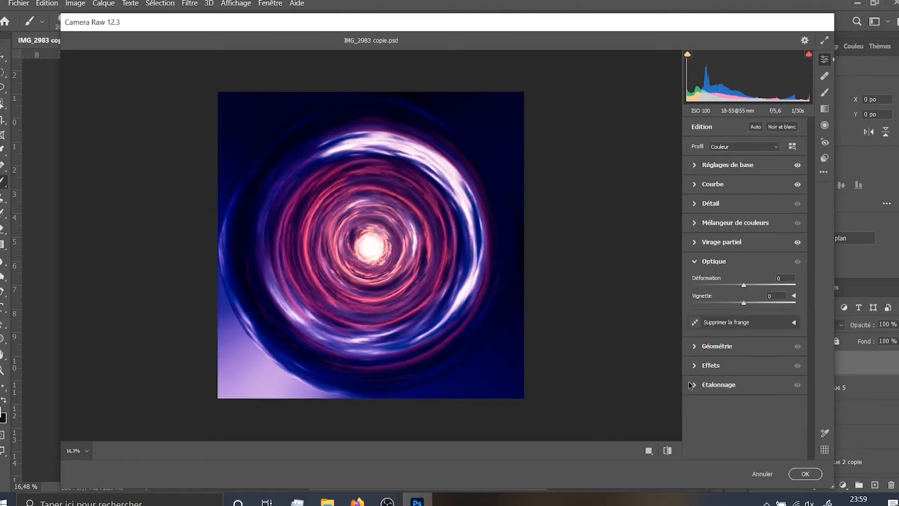
left_click(695, 348)
left_click(693, 262)
mouse_move(743, 285)
left_mouse_down()
mouse_move(762, 283)
mouse_move(731, 285)
mouse_move(754, 285)
mouse_move(746, 304)
mouse_move(760, 285)
mouse_move(787, 284)
mouse_move(733, 286)
left_mouse_up()
left_click_drag(745, 306, 704, 315)
double_click(703, 315)
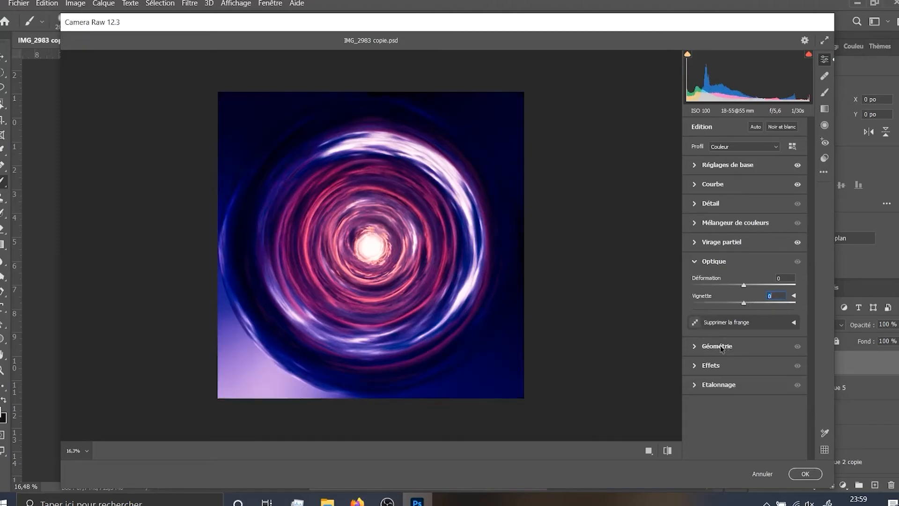
left_click(695, 346)
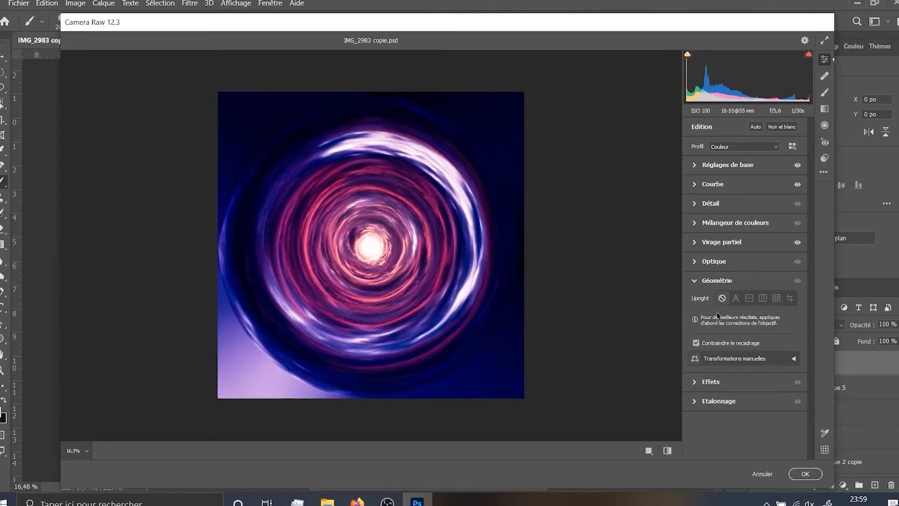
Try the vignetting amount in the effects settings, and reset it to 0
left_click(695, 382)
double_click(793, 322)
mouse_move(744, 340)
left_mouse_down()
mouse_move(782, 340)
mouse_move(707, 342)
mouse_move(705, 351)
mouse_move(676, 357)
mouse_move(768, 351)
mouse_move(744, 354)
left_mouse_up()
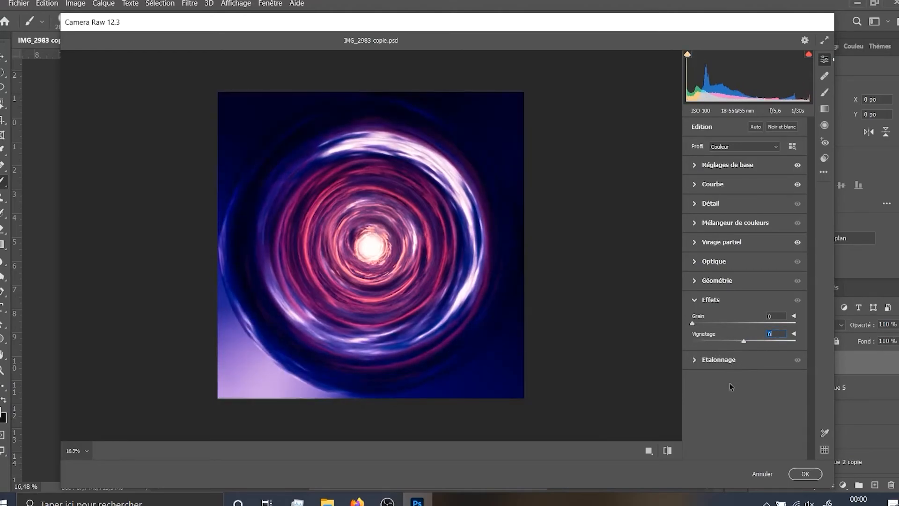
Check the calibration settings and apply the Camera Raw grade to the layer
left_click(699, 360)
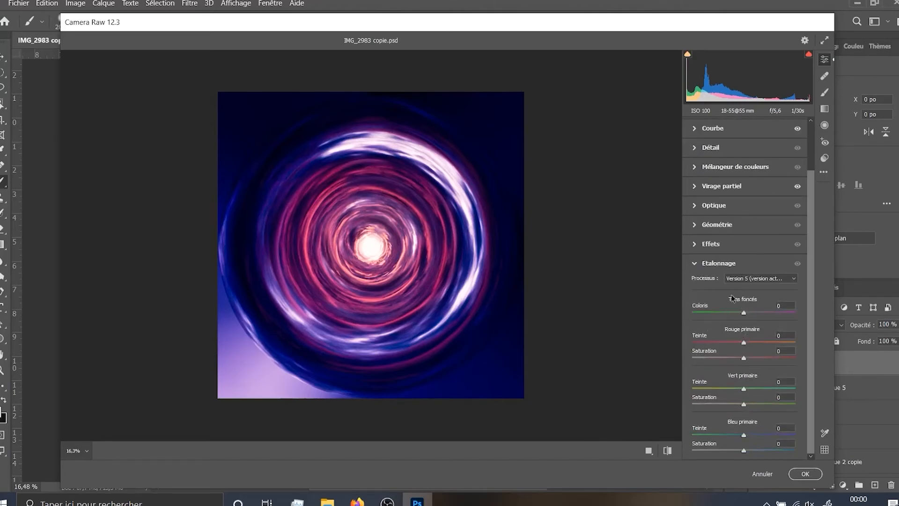
left_click(694, 262)
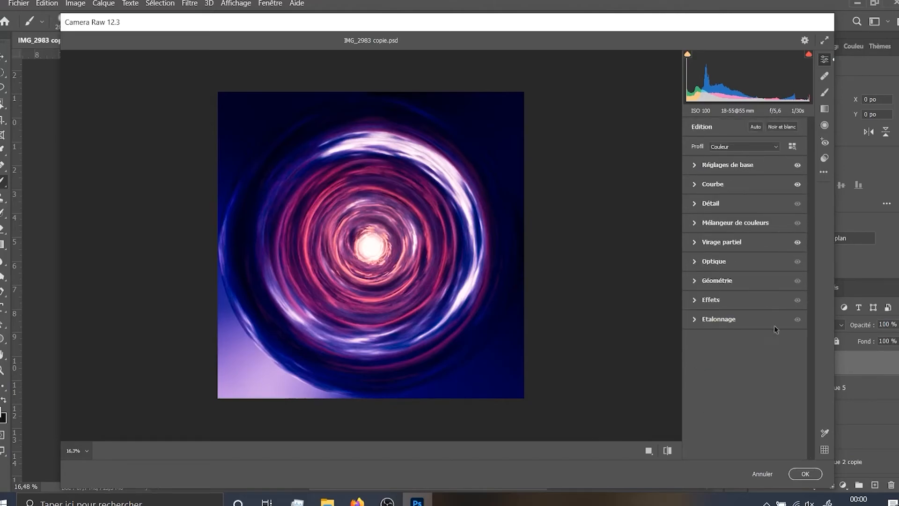
left_click(804, 474)
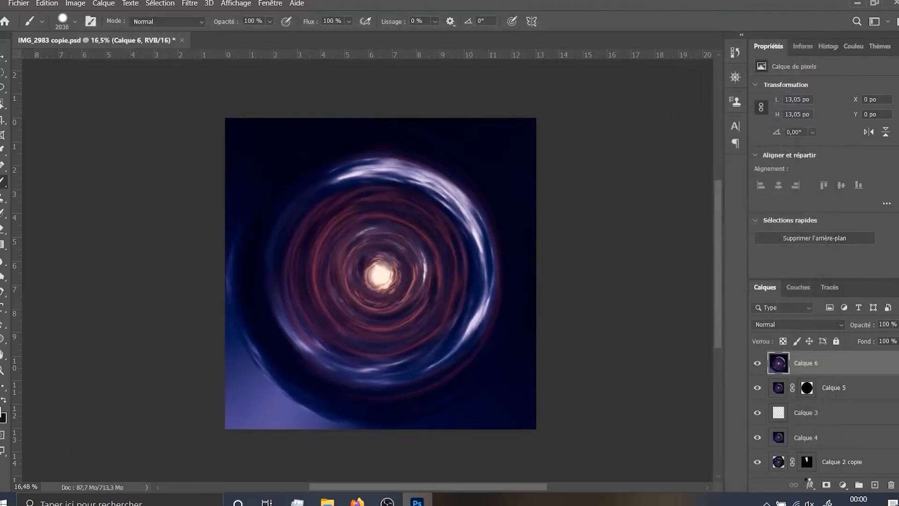
Compare the swirl before and after the grade by hiding and showing Calque 6, and inspect the image
scroll(542, 381, "up", 3)
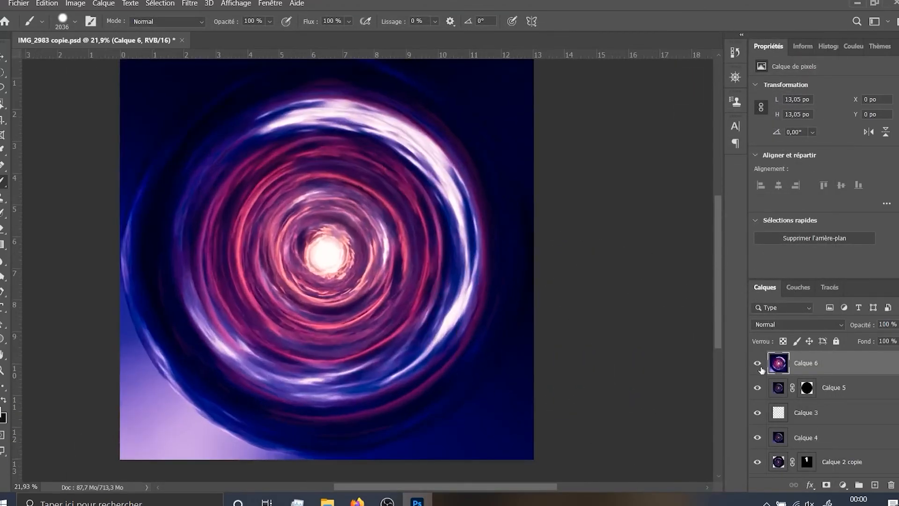
left_click(756, 363)
left_click(756, 363)
left_click(756, 363)
left_click(756, 364)
left_click(756, 364)
left_click(756, 364)
left_click_drag(350, 279, 371, 296)
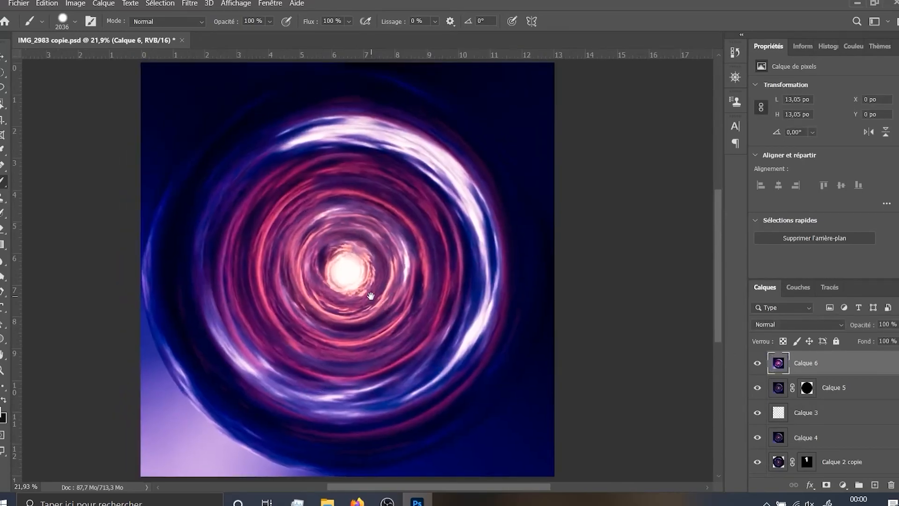
scroll(804, 365, "down", 2)
scroll(768, 361, "up", 2)
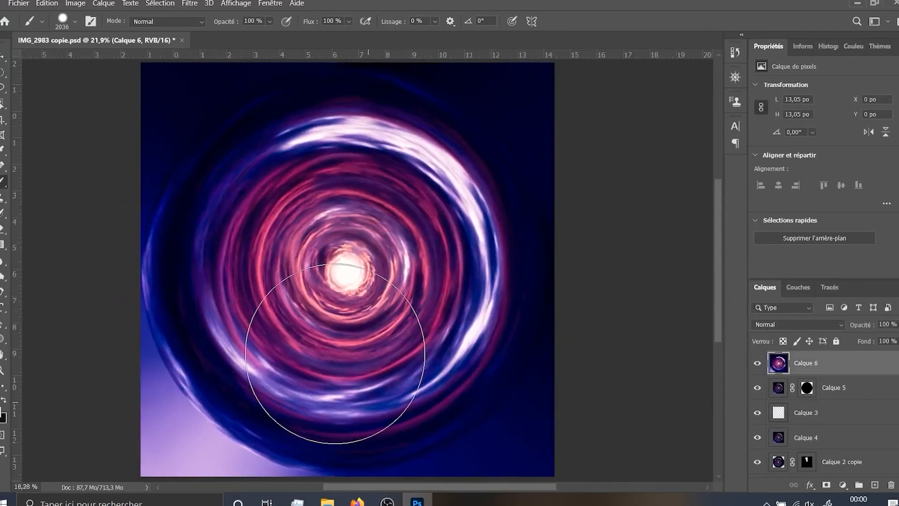
Try an opacity of 77 % on Calque 6 and compare the image with the layer hidden and shown
scroll(335, 354, "down", 2)
left_click(898, 325)
mouse_move(898, 339)
left_mouse_down()
mouse_move(847, 345)
mouse_move(891, 342)
left_mouse_up()
scroll(261, 288, "up", 2)
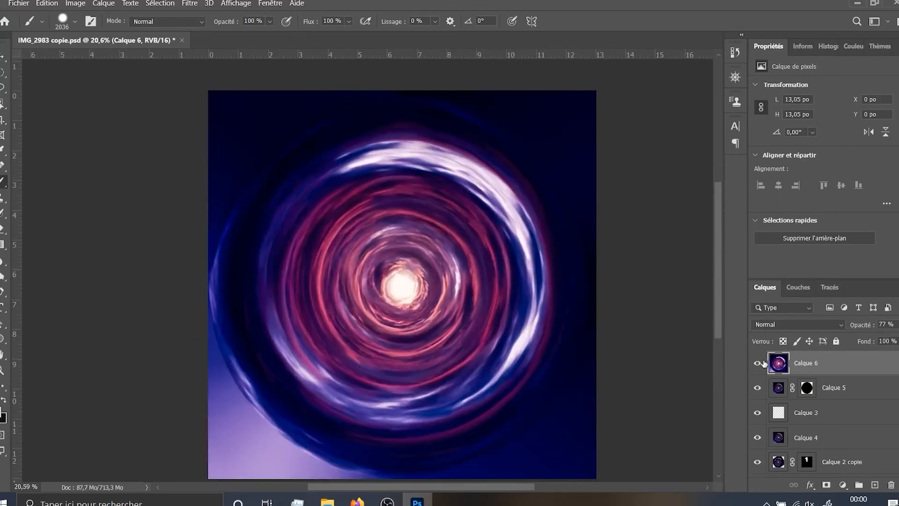
left_click(758, 363)
left_click(758, 364)
left_click(758, 364)
left_click(758, 364)
left_click_drag(578, 293, 561, 279)
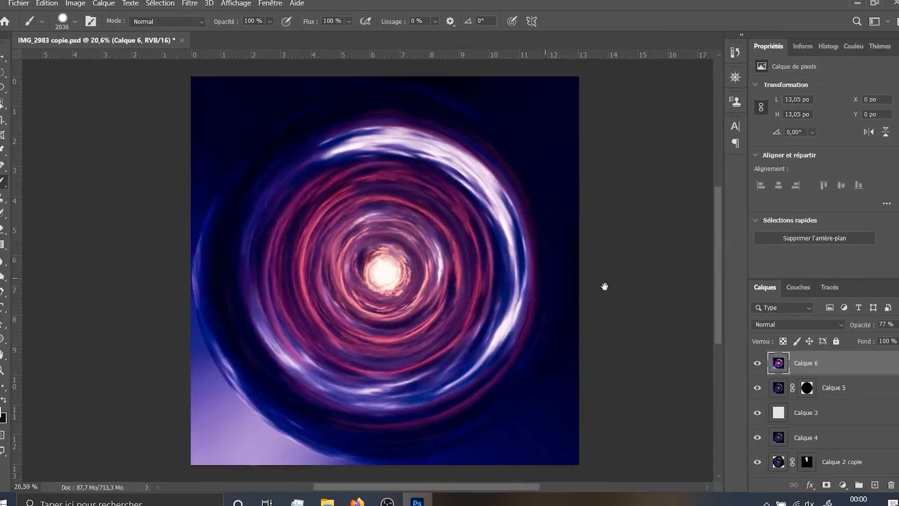
Lower the opacity of Calque 6 to 54 %
left_click(895, 324)
mouse_move(890, 340)
left_mouse_down()
mouse_move(871, 342)
mouse_move(882, 343)
left_mouse_up()
scroll(448, 347, "down", 4)
left_click_drag(450, 348, 446, 335)
scroll(421, 290, "up", 4)
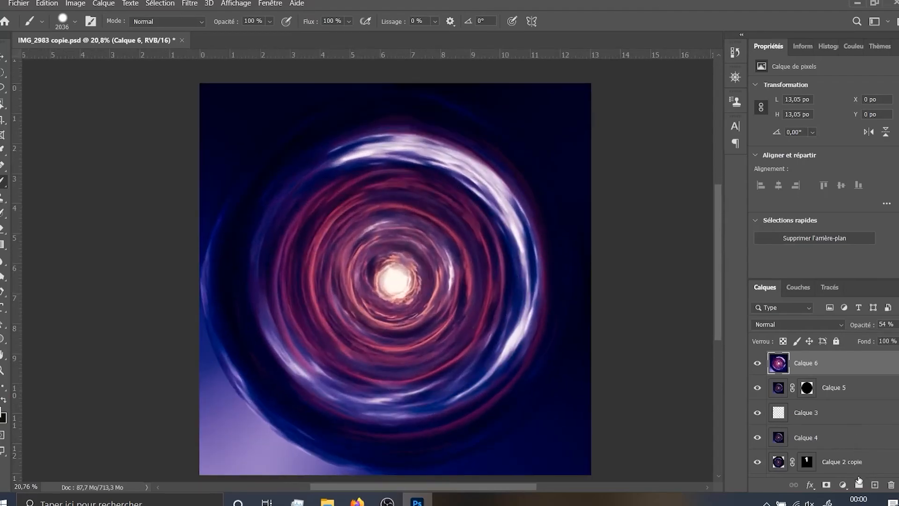
Add a Curves adjustment layer above Calque 6 and darken the image, placing a curve point at input 22, output 39
left_click(842, 484)
left_click(810, 337)
mouse_move(825, 163)
left_mouse_down()
mouse_move(838, 187)
mouse_move(816, 150)
mouse_move(830, 161)
mouse_move(812, 175)
left_mouse_up()
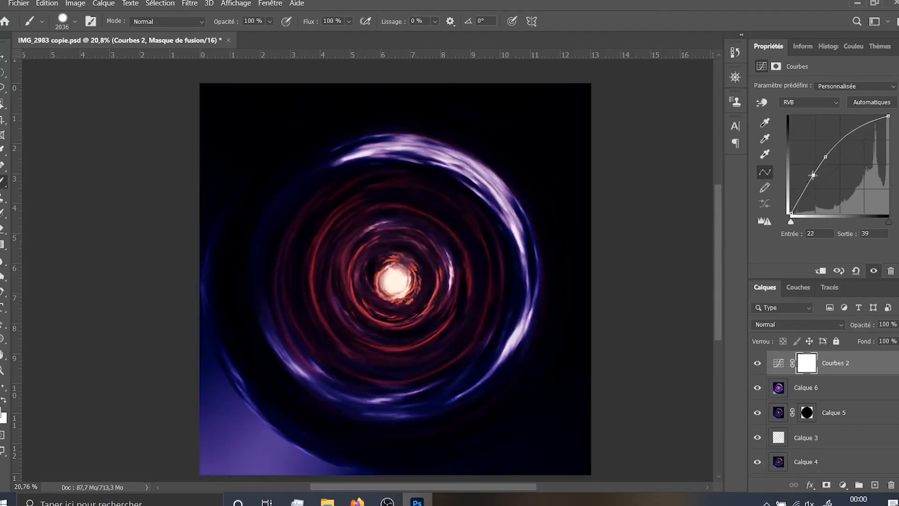
scroll(431, 281, "down", 2)
scroll(413, 271, "up", 4)
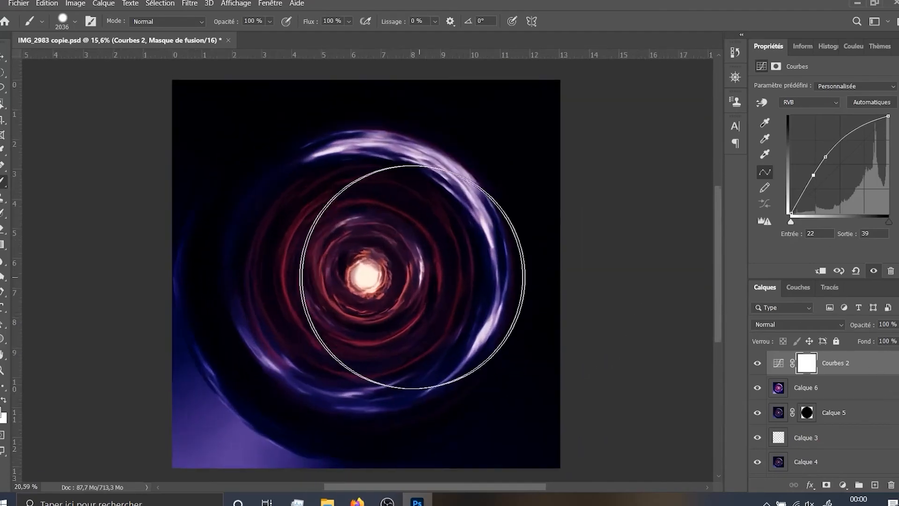
scroll(317, 286, "up", 5)
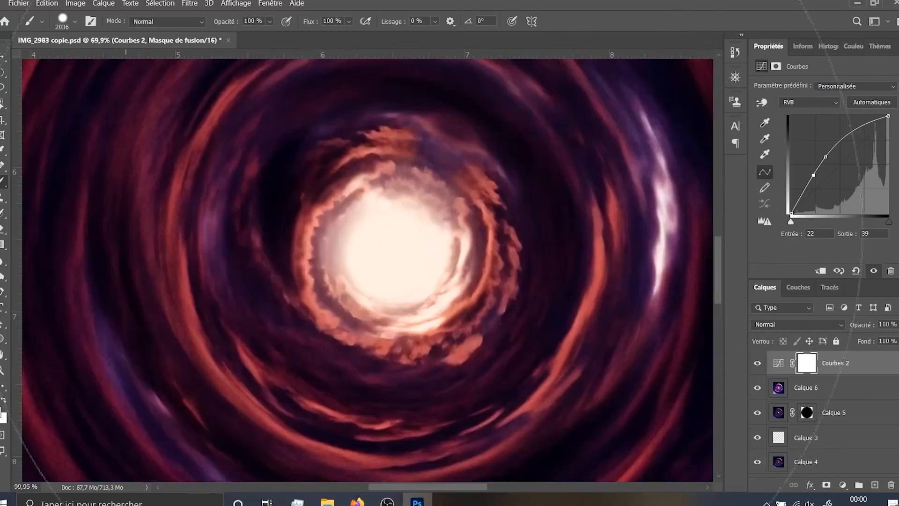
scroll(416, 229, "down", 5)
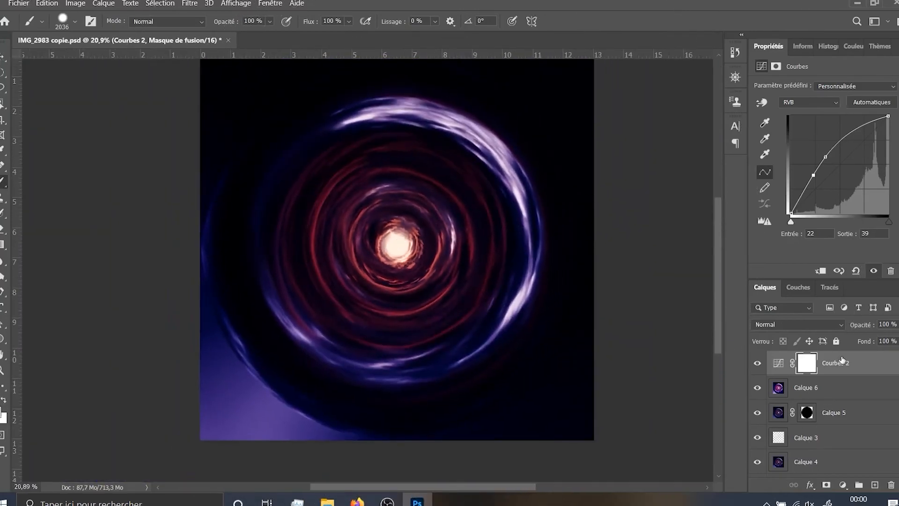
Reduce the opacity of the darkening Curves layer to 60 %
mouse_move(898, 339)
left_mouse_down()
mouse_move(837, 347)
mouse_move(898, 340)
left_mouse_up()
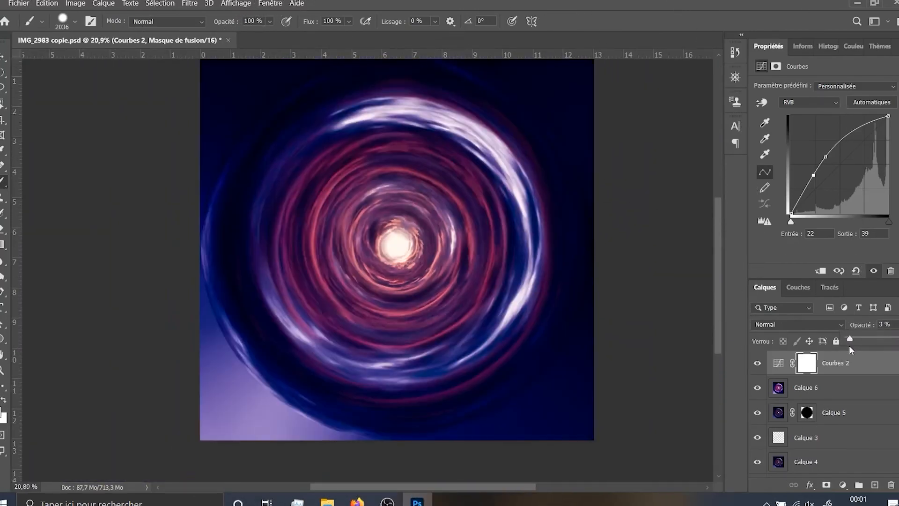
mouse_move(889, 339)
left_mouse_down()
mouse_move(868, 339)
mouse_move(881, 342)
left_mouse_up()
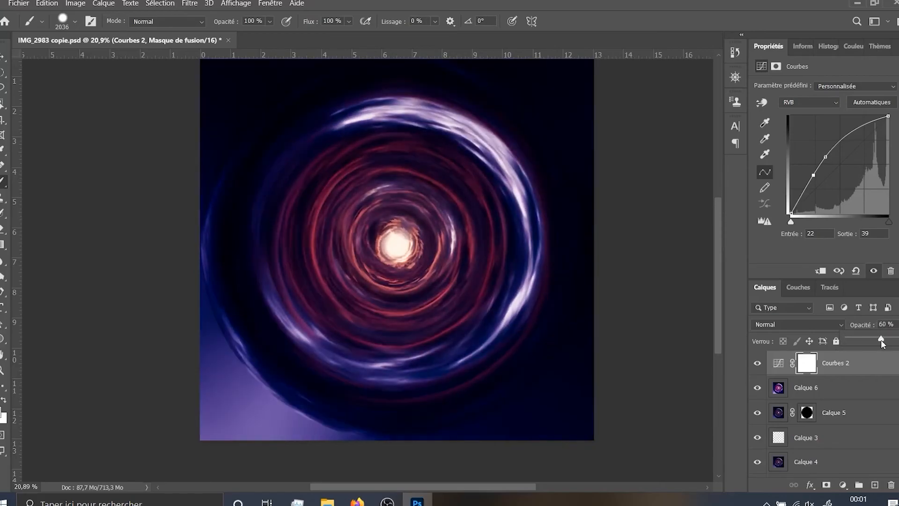
left_click(394, 267)
left_click_drag(392, 268, 386, 270)
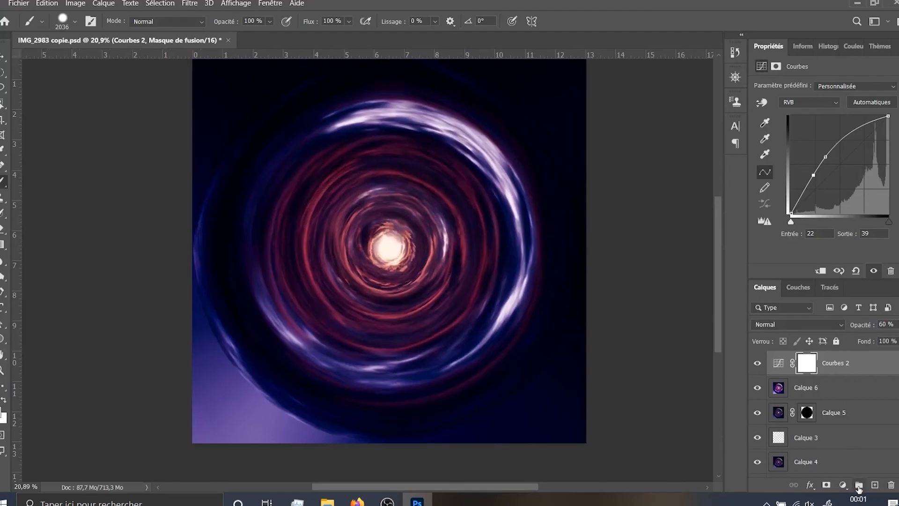
Add a second Curves layer that brightens with a point at input 56, output 35, and invert its mask to black
left_click(842, 485)
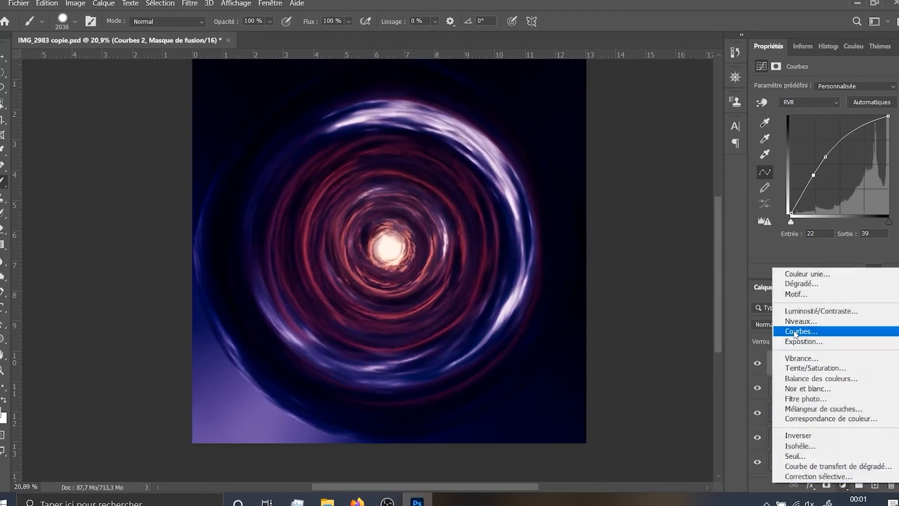
left_click(795, 331)
left_click_drag(825, 178, 846, 179)
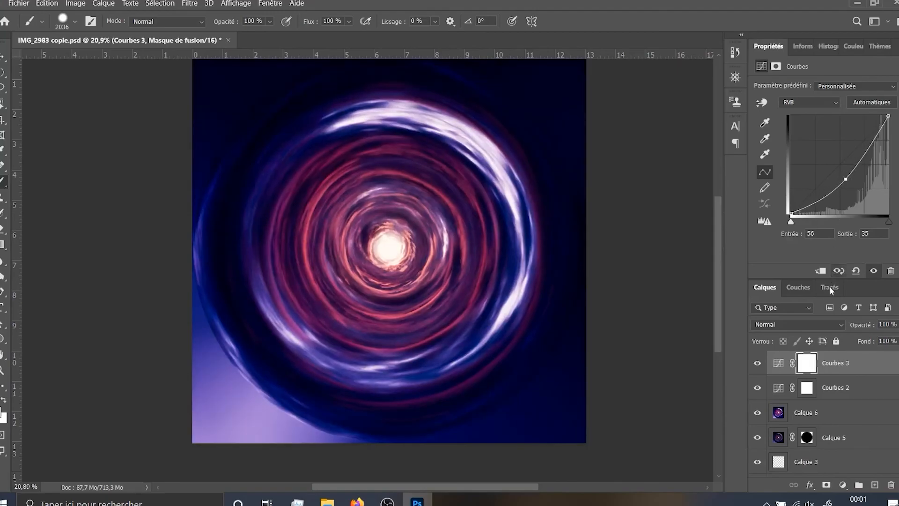
key("ctrl+i")
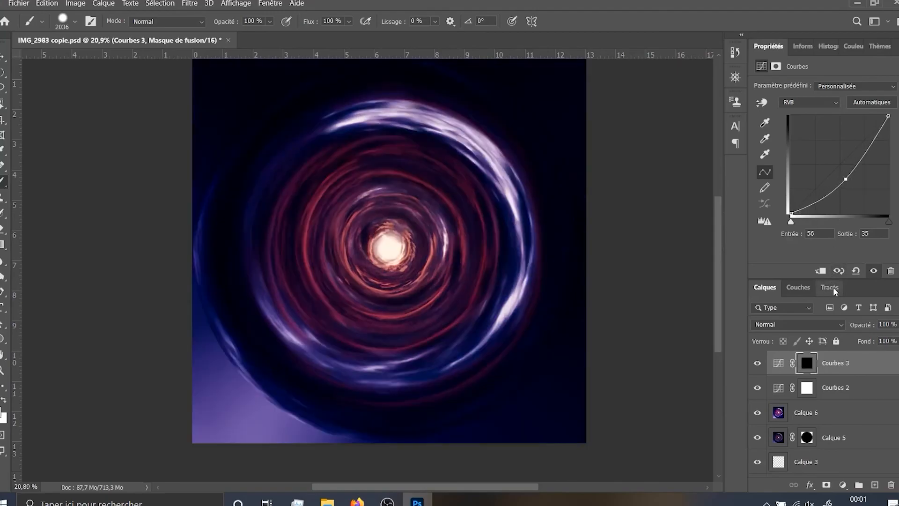
Paint white with a smaller soft brush on the Courbes 3 mask over the swirl's bright centre to lighten it
mouse_move(446, 257)
left_mouse_down()
mouse_move(388, 256)
mouse_move(426, 2)
left_mouse_up()
key("x")
scroll(353, 230, "up", 2)
scroll(353, 230, "up", 5)
left_click_drag(422, 263, 374, 261)
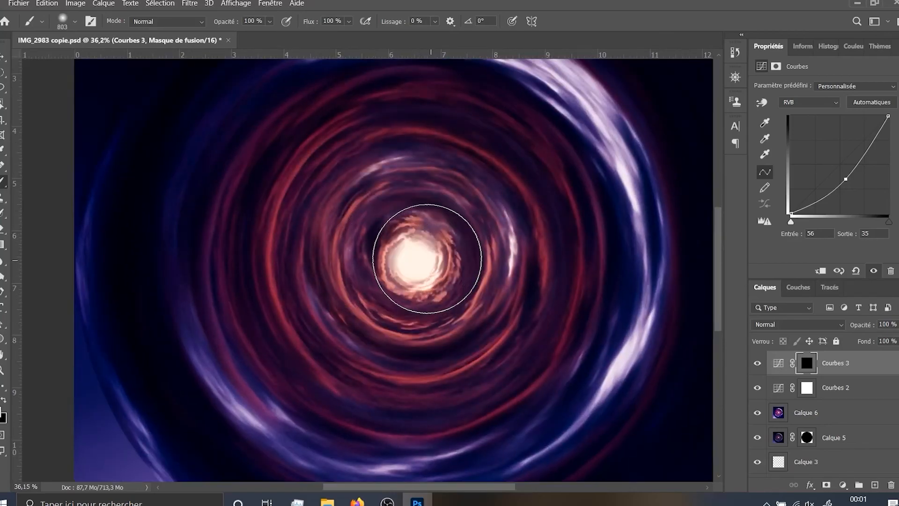
left_click(420, 258)
left_click(416, 259)
scroll(416, 259, "down", 6)
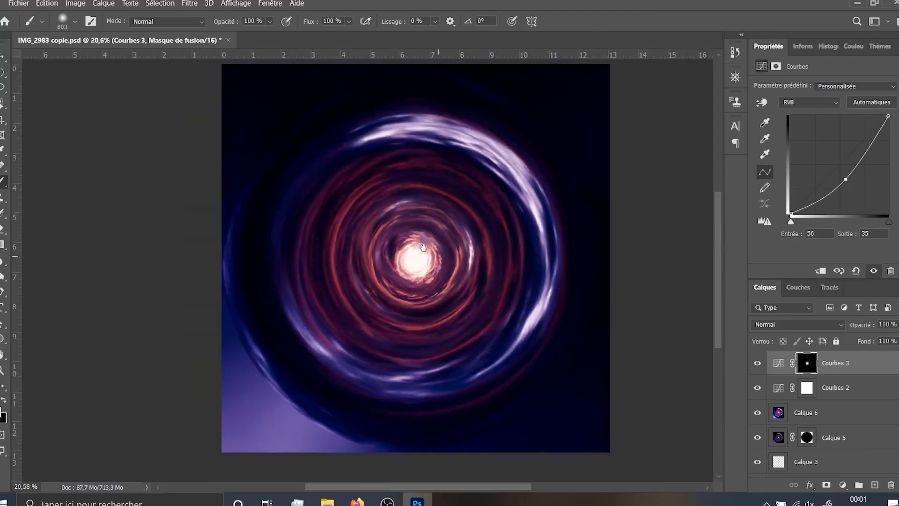
Compare the image with and without Courbes 3, and minimise Photoshop to show the session's folder
left_click_drag(438, 257, 423, 248)
mouse_move(758, 368)
left_mouse_down()
mouse_move(758, 389)
mouse_move(758, 365)
left_mouse_up()
left_click_drag(443, 308, 435, 319)
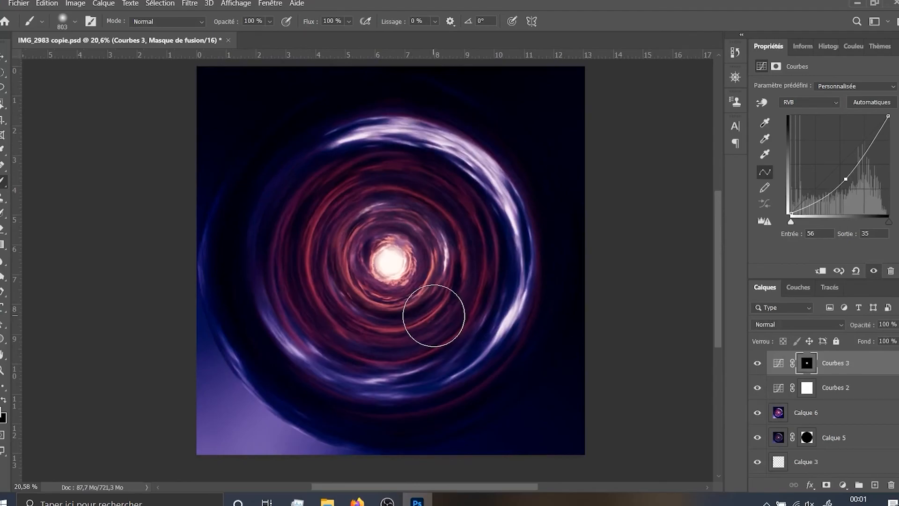
scroll(431, 317, "down", 2)
left_click(857, 4)
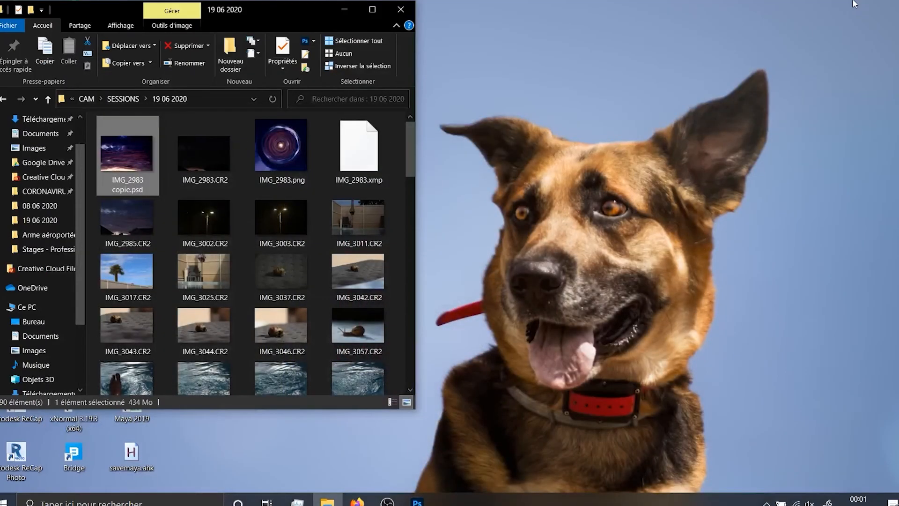